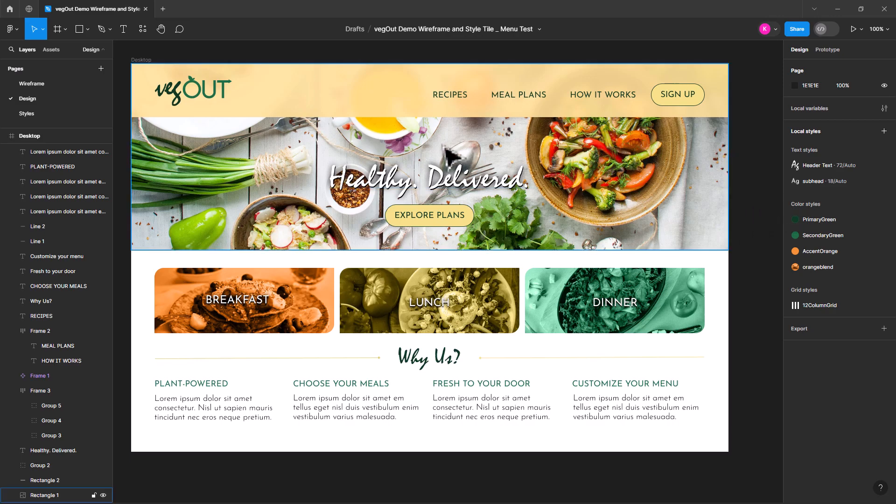
left_click(459, 105)
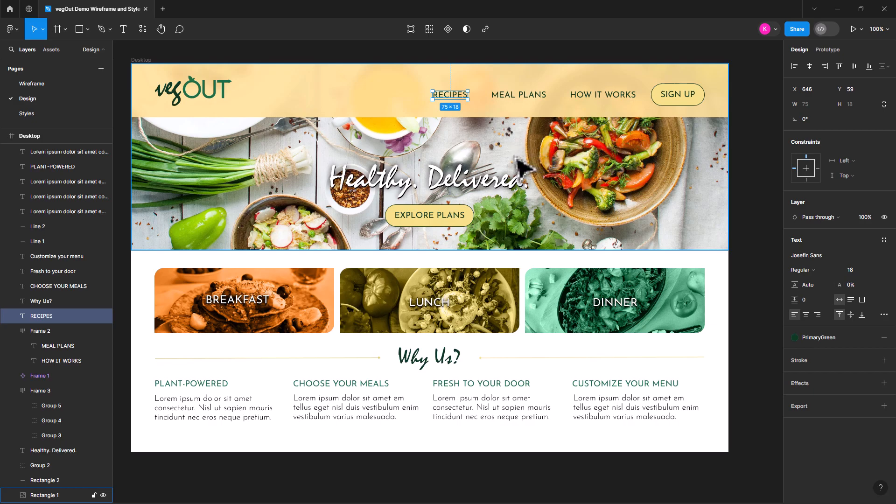
key("Escape")
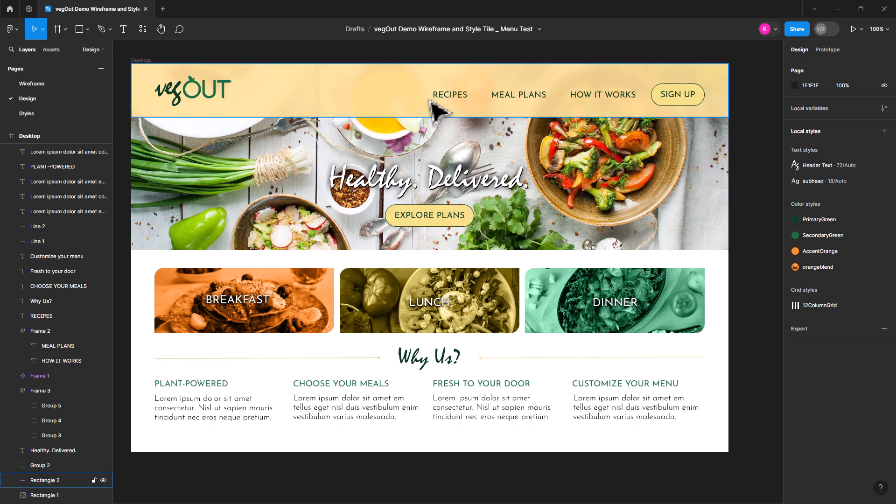
Step: Duplicate the yellow header bar and shrink the copy to about 215 wide, placing it directly beneath the header under RECIPES
left_click(388, 95)
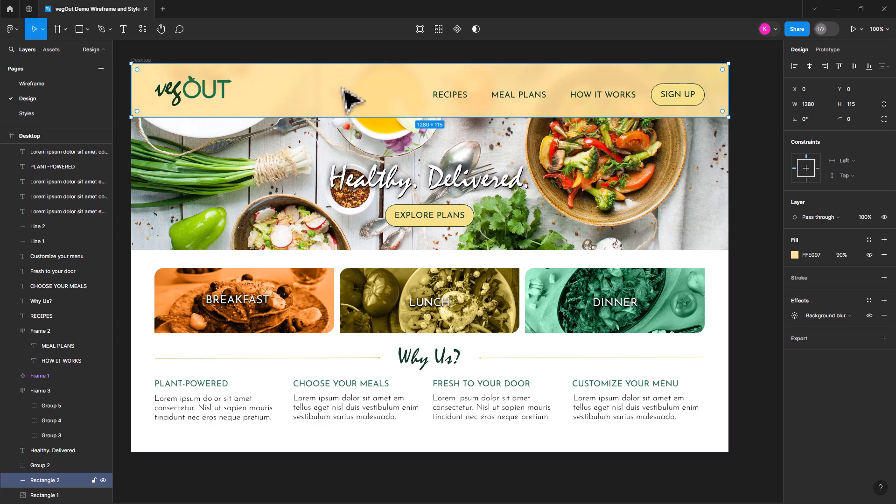
left_click_drag(353, 98, 404, 160)
left_click_drag(182, 141, 432, 141)
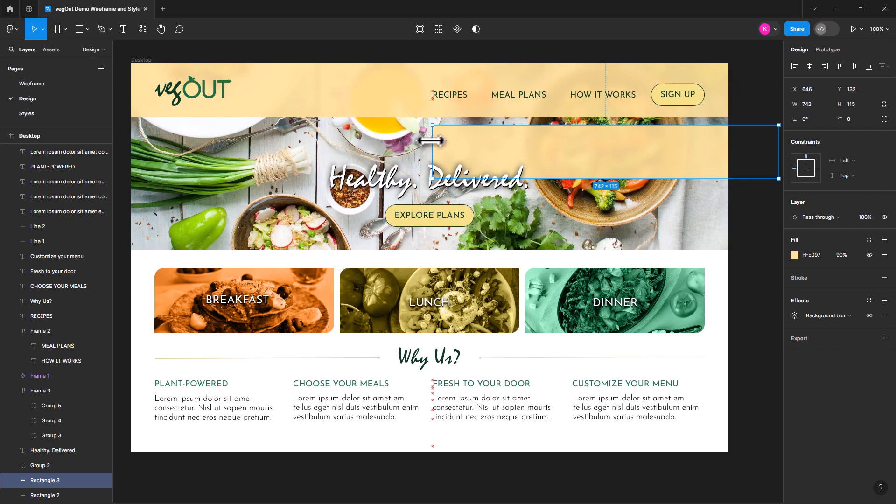
left_click_drag(775, 135, 521, 137)
mouse_move(469, 151)
left_mouse_down()
mouse_move(464, 145)
mouse_move(480, 148)
left_mouse_up()
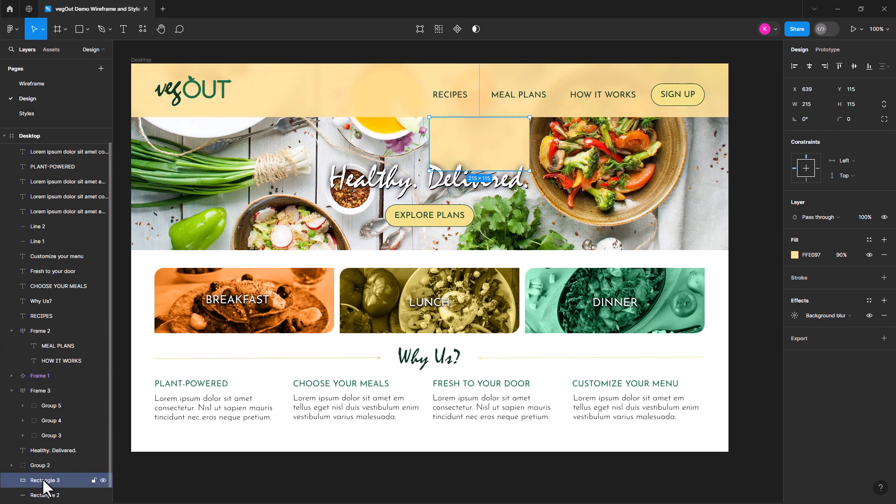
Step: Raise the dropdown panel's layer above the RECIPES text and set the panel's size to 200 × 140
left_click_drag(43, 478, 54, 312)
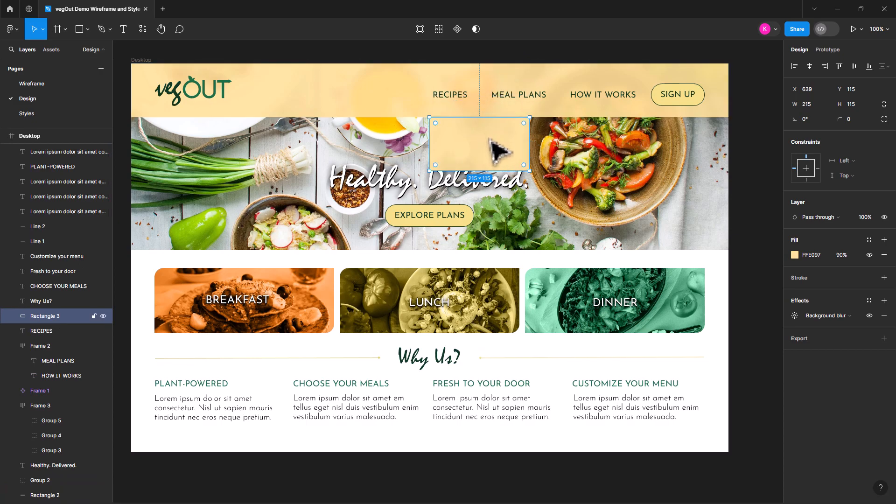
mouse_move(476, 170)
left_mouse_down()
mouse_move(474, 196)
mouse_move(472, 181)
left_mouse_up()
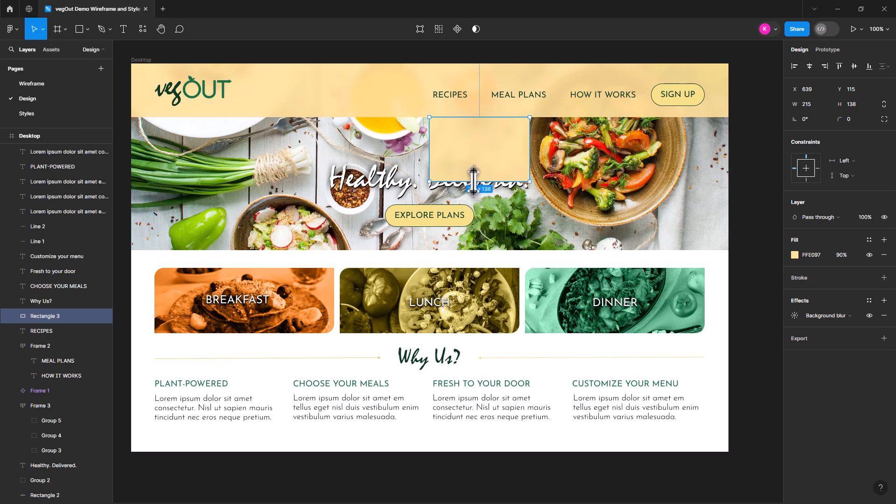
left_click(815, 103)
type("200")
key("Return")
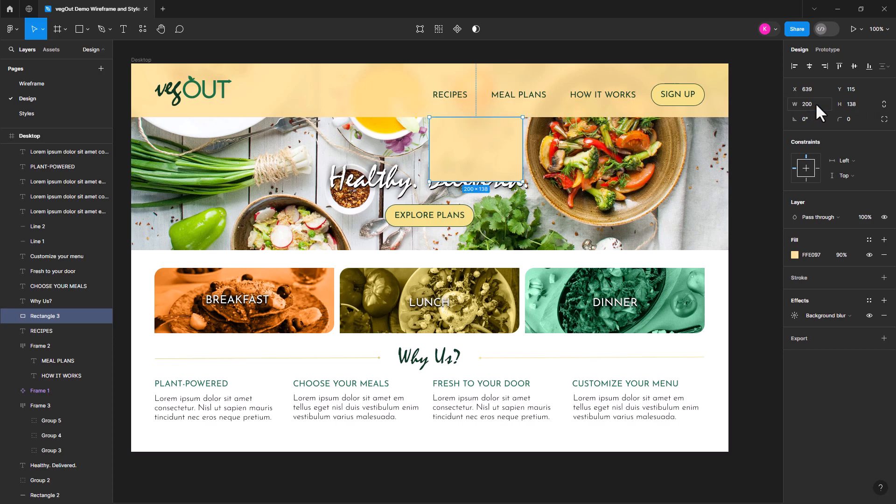
left_click(862, 108)
type("140")
key("Return")
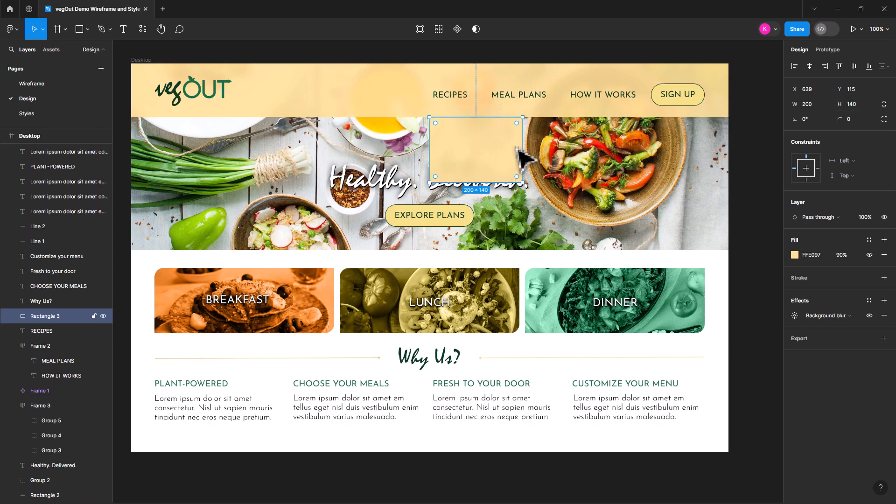
Step: Round only the two bottom corners of the dropdown panel with a radius of 20
left_click(884, 119)
left_click(751, 158)
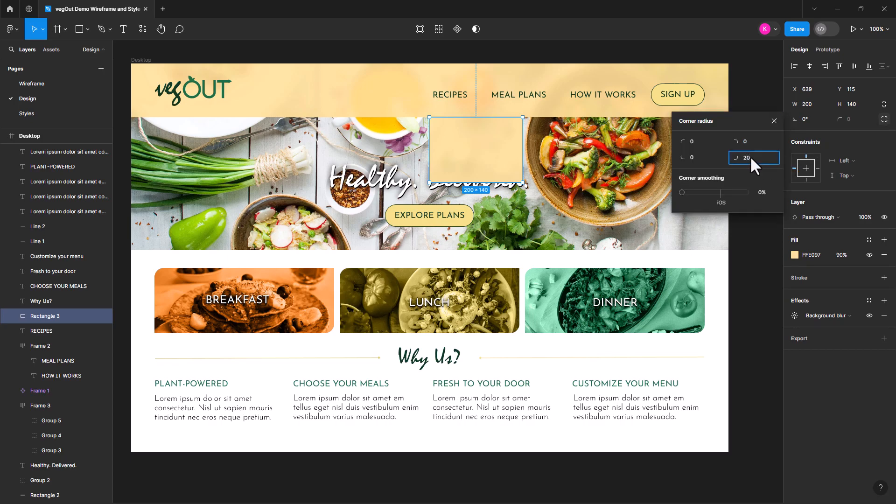
left_click(692, 156)
type("20")
key("Return")
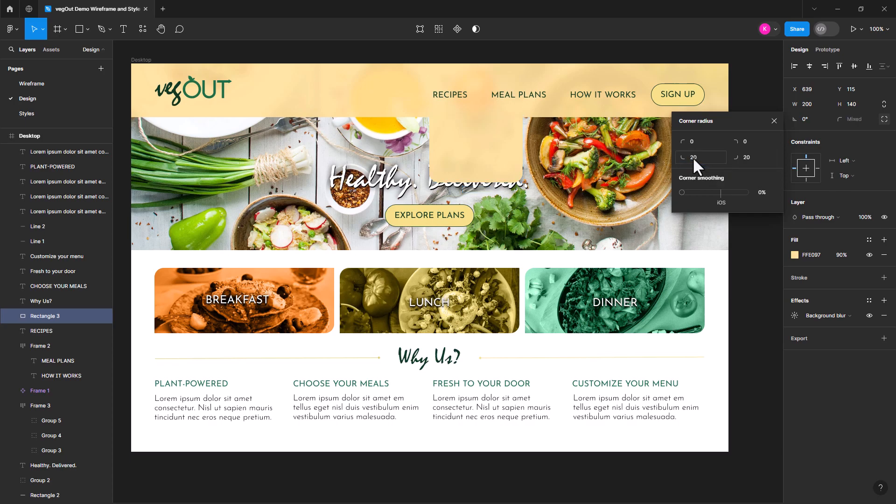
left_click(556, 171)
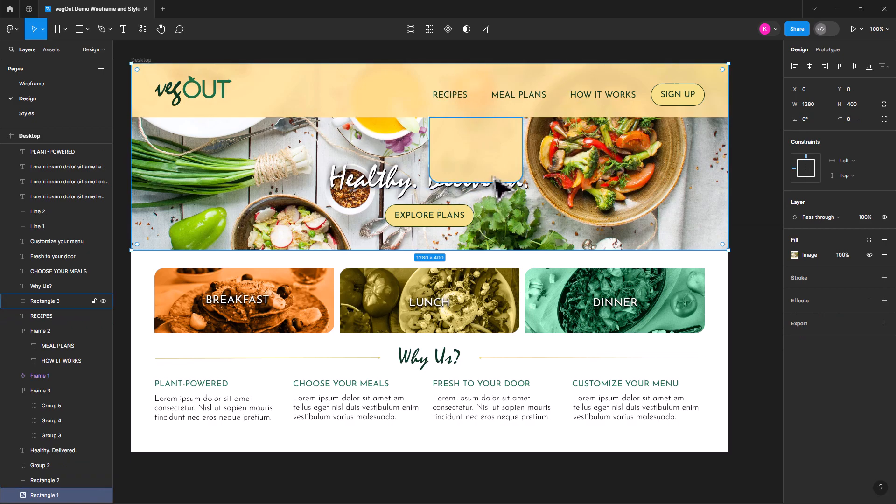
left_click(466, 60)
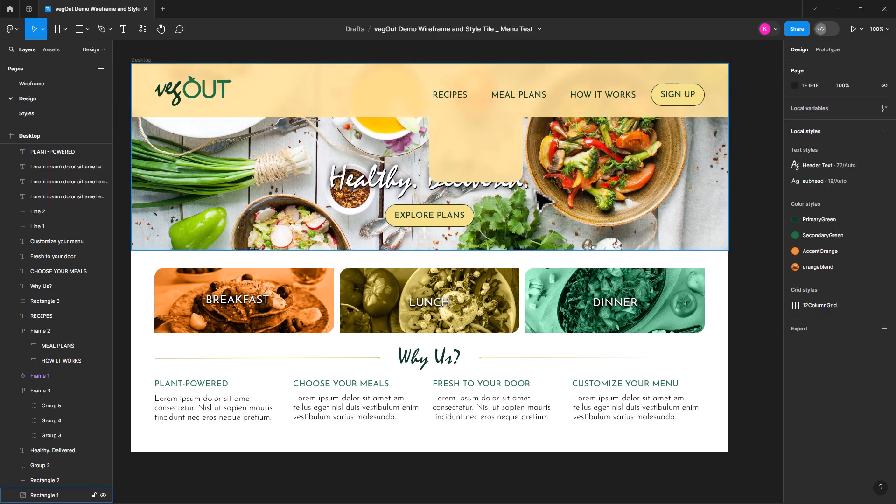
left_click(469, 138)
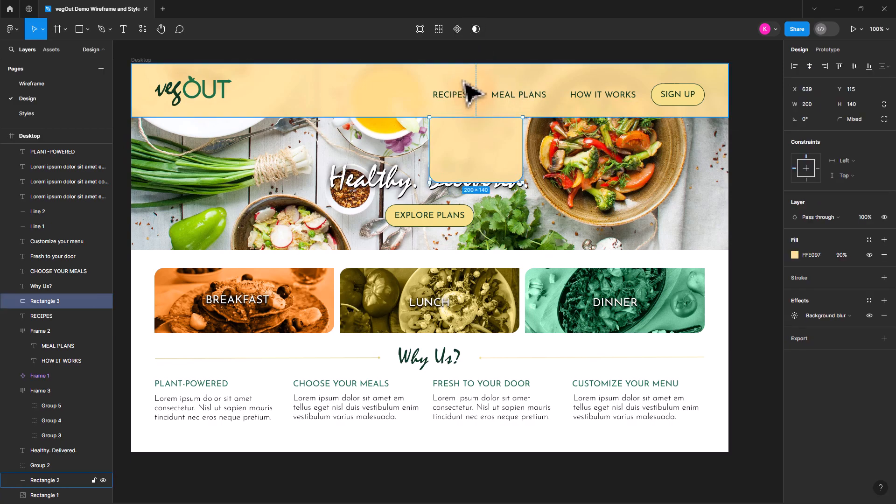
Step: Draw a thin rectangle about 87 × 10 just below the RECIPES link in the header
left_click(459, 95)
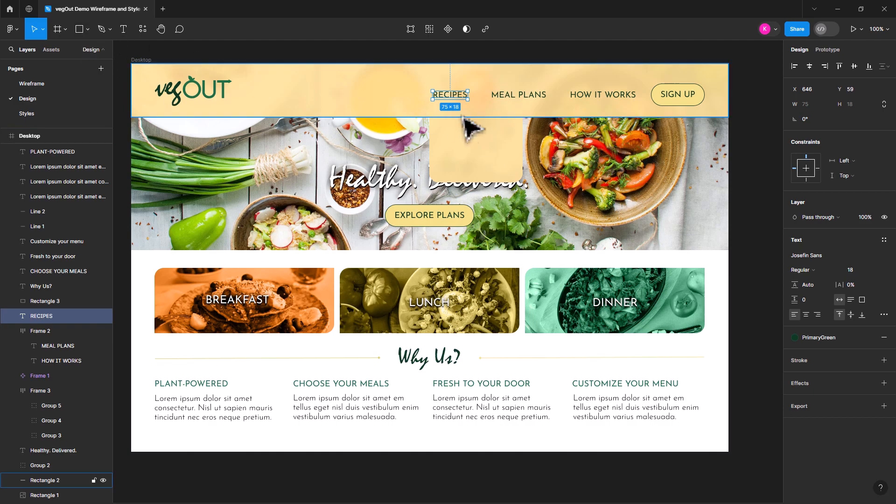
left_click(80, 27)
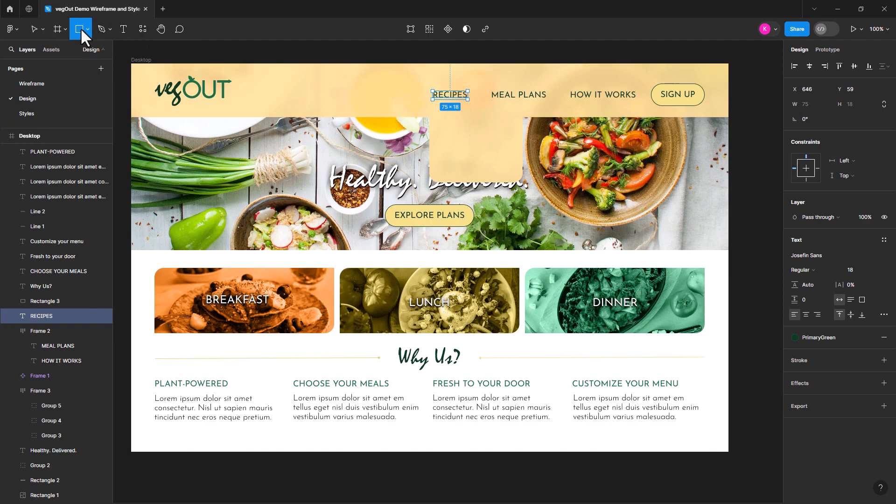
left_click_drag(432, 106, 473, 109)
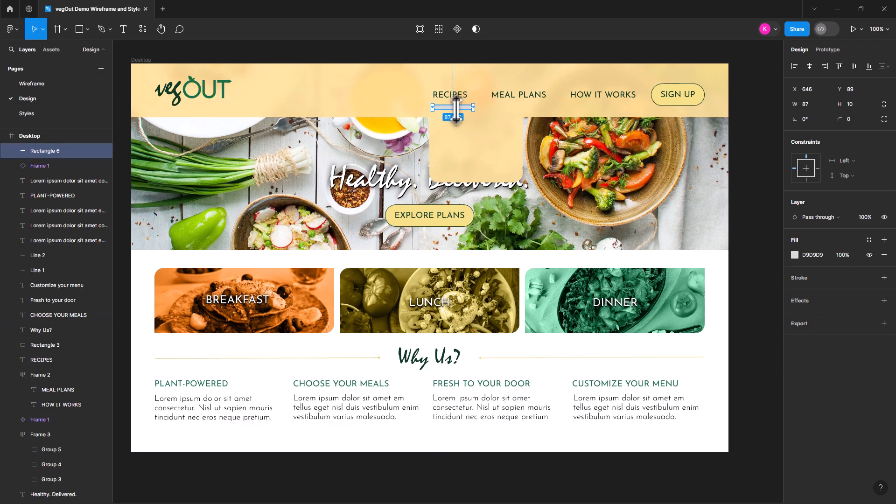
Step: Fill the thin rectangle with the SecondaryGreen style and fit it to the RECIPES link at 75 wide, X 646, Y 87
left_click(795, 255)
left_click(716, 233)
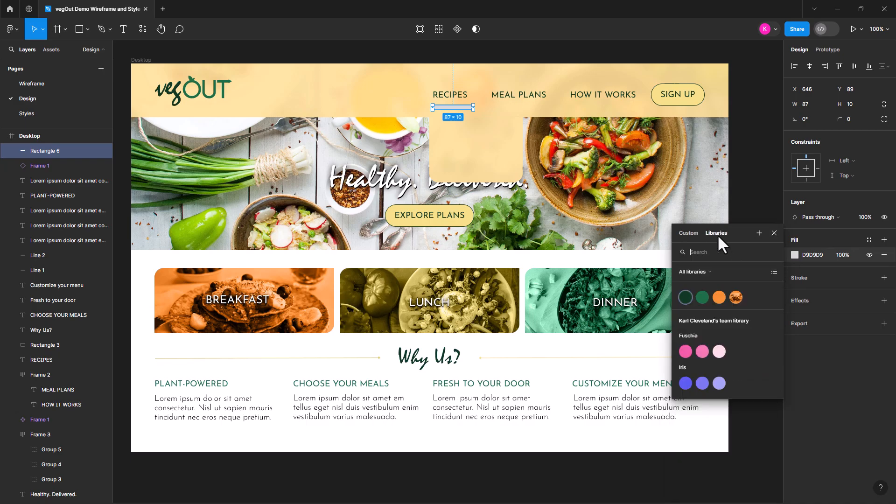
left_click(700, 297)
left_click_drag(456, 109, 467, 104)
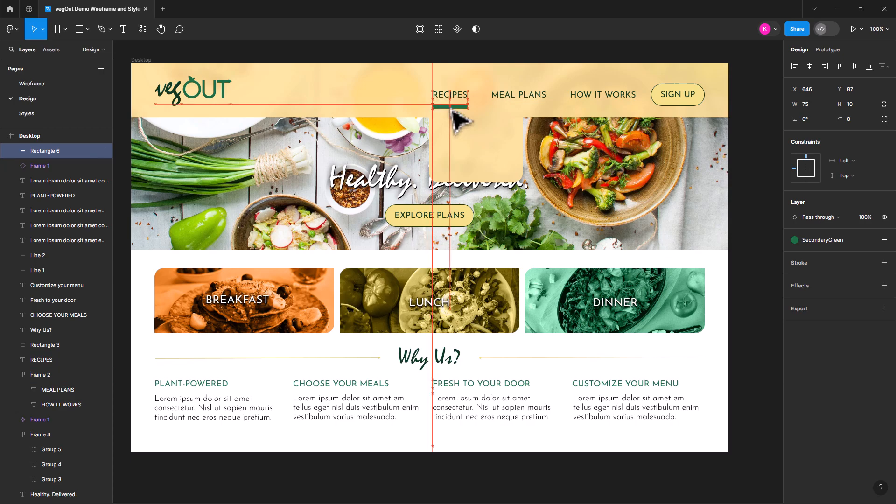
left_click(475, 58)
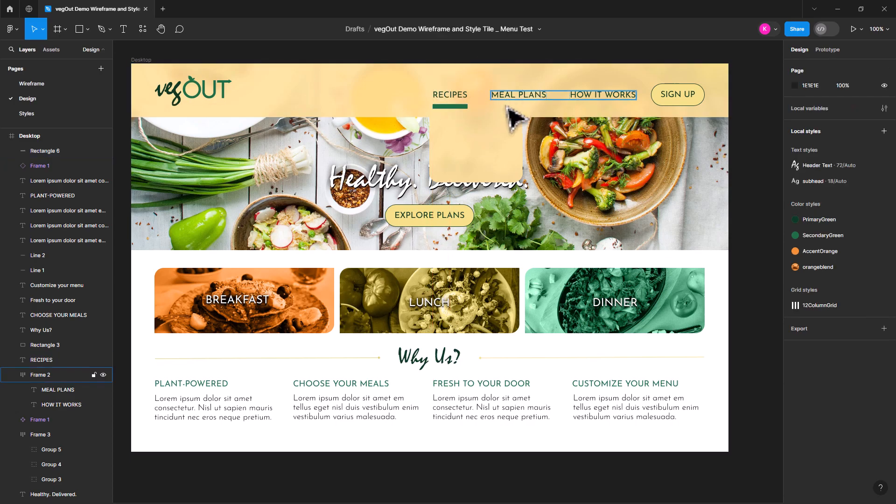
left_click(455, 106)
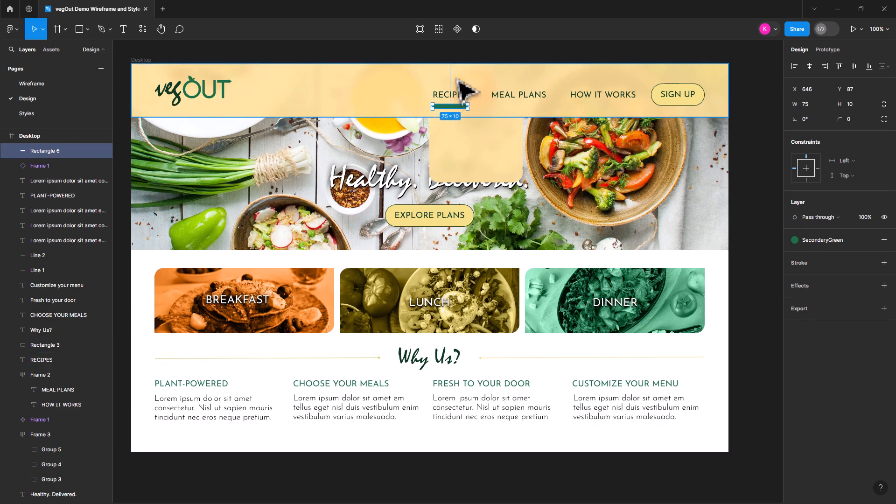
Step: Duplicate the RECIPES link into the dropdown panel at Y 135 and move its layer above the panel
left_click(455, 97)
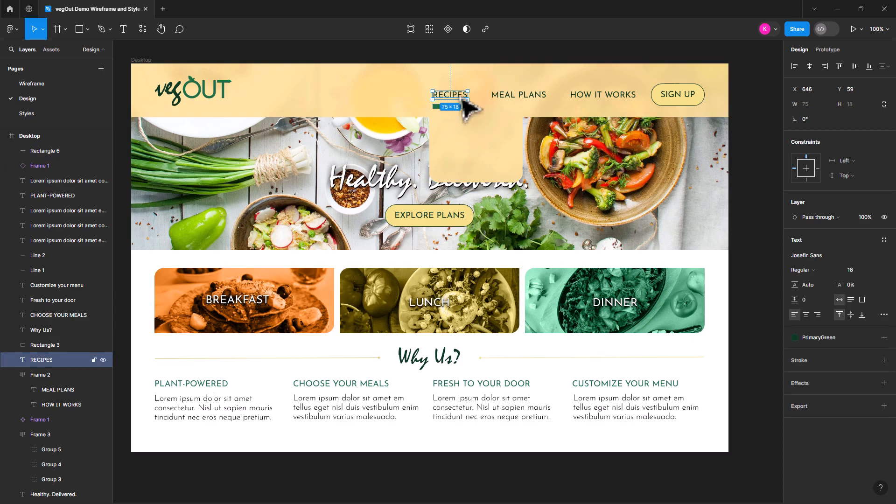
left_click_drag(455, 97, 456, 132)
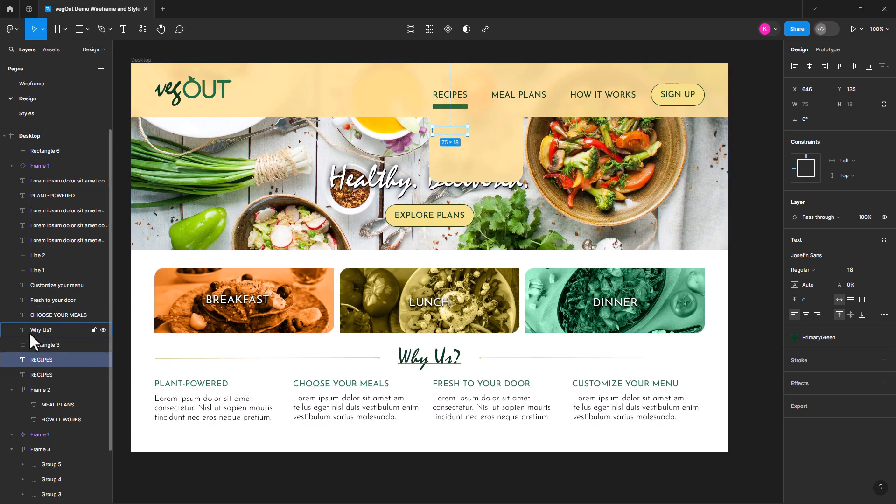
left_click_drag(37, 362, 45, 341)
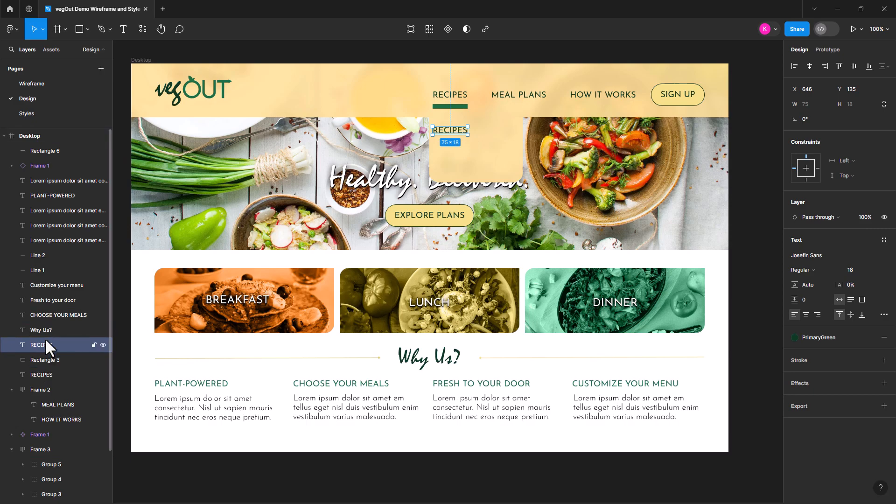
double_click(466, 131)
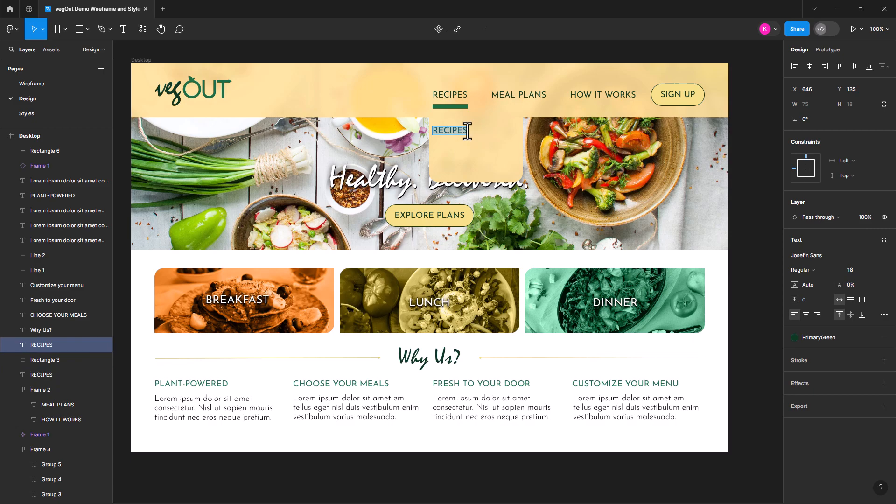
key("Escape")
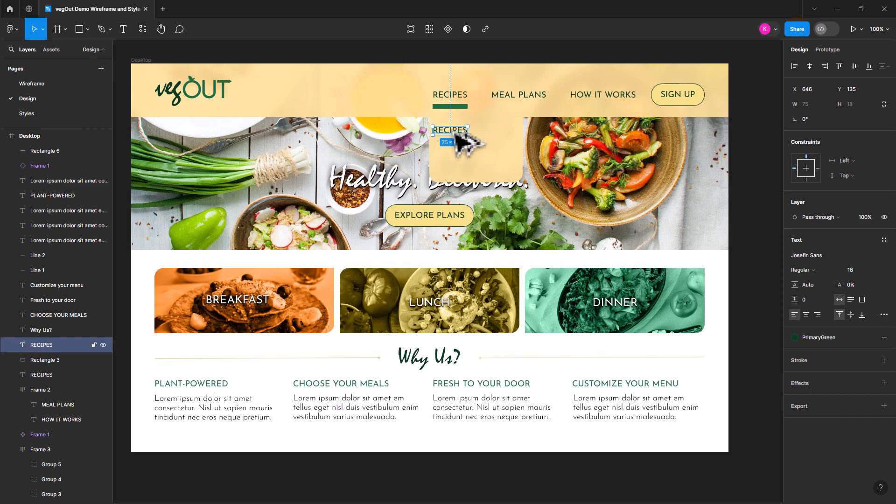
Step: Add two more copies of the RECIPES menu item below the first, at Y 171 and Y 207
left_click_drag(455, 135, 455, 149)
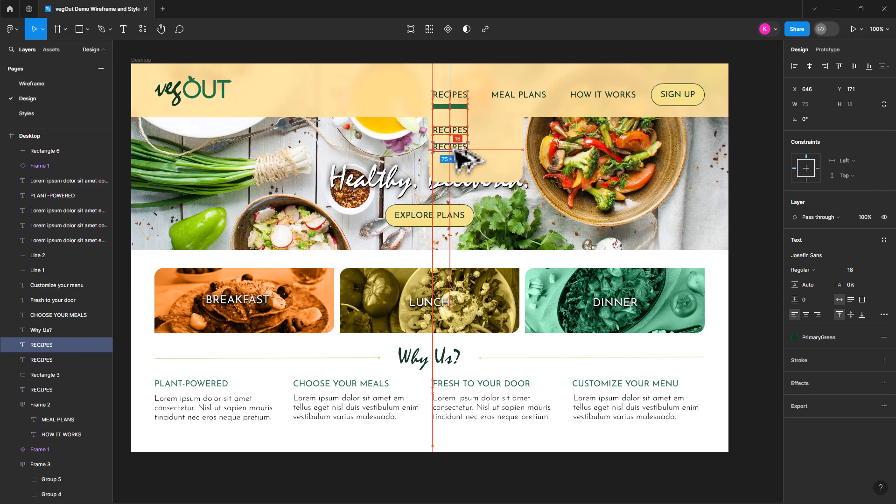
left_click_drag(456, 150, 456, 149)
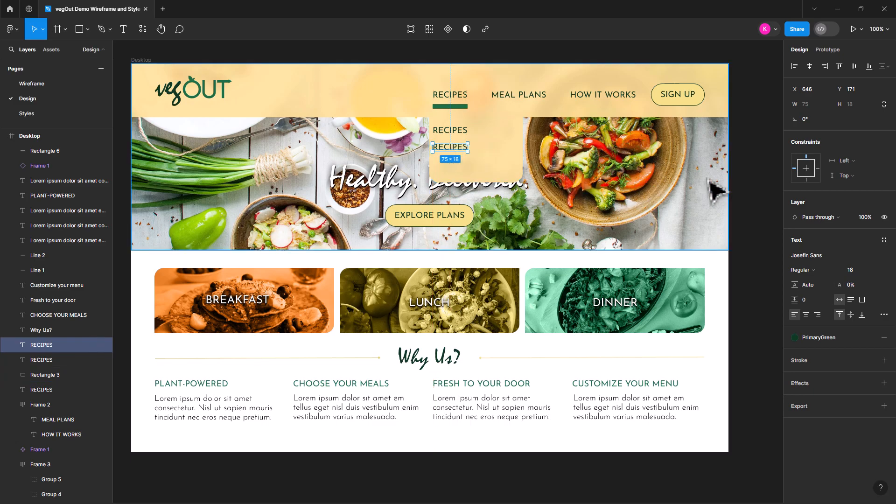
key("ctrl+d")
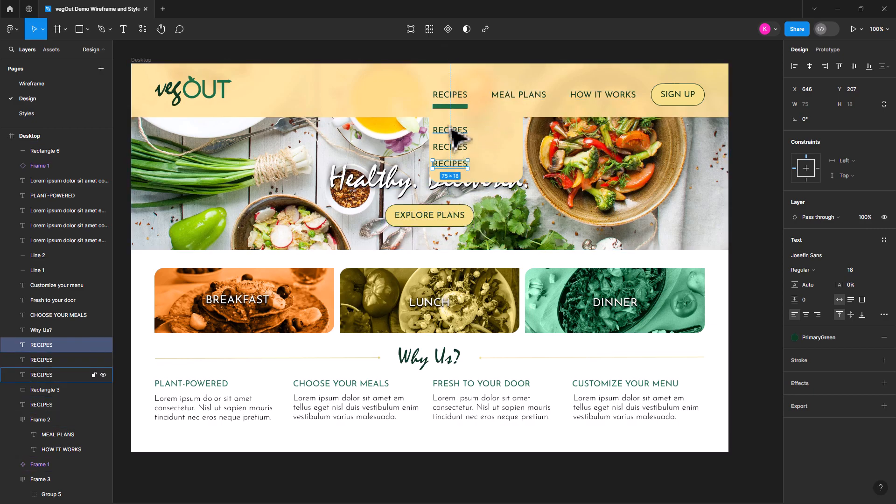
Step: Shift the dropdown panel to X 595 so it is centred behind the three RECIPES menu items
left_click(455, 148)
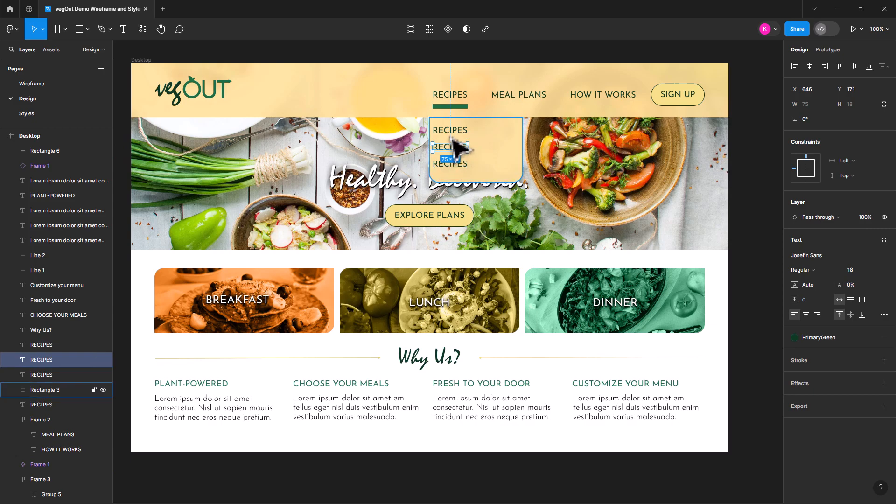
left_click(458, 131, "shift")
left_click(460, 163, "shift")
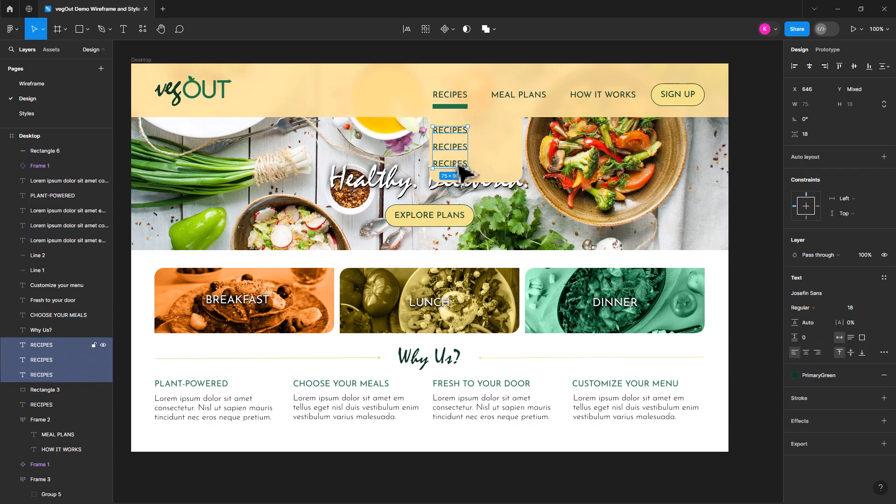
left_click_drag(462, 158, 476, 142)
left_click(506, 151)
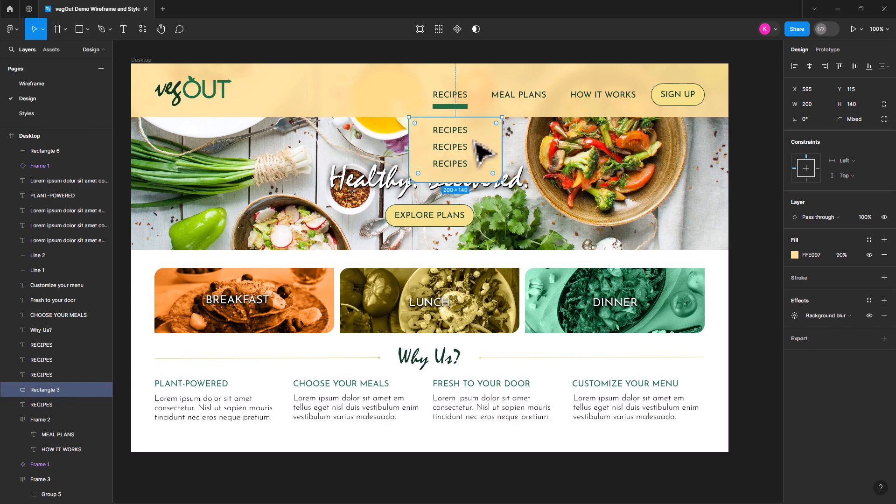
Step: Centre-align the text of the RECIPES link in the header
left_click(460, 132)
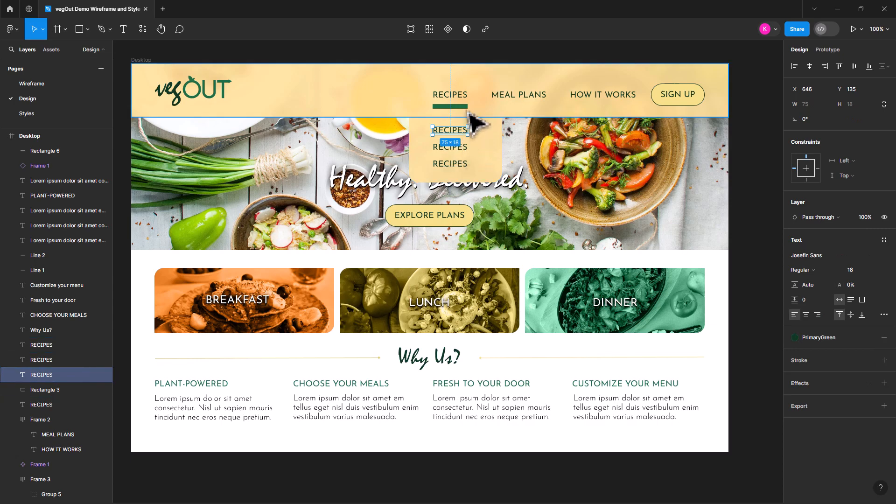
left_click(457, 97)
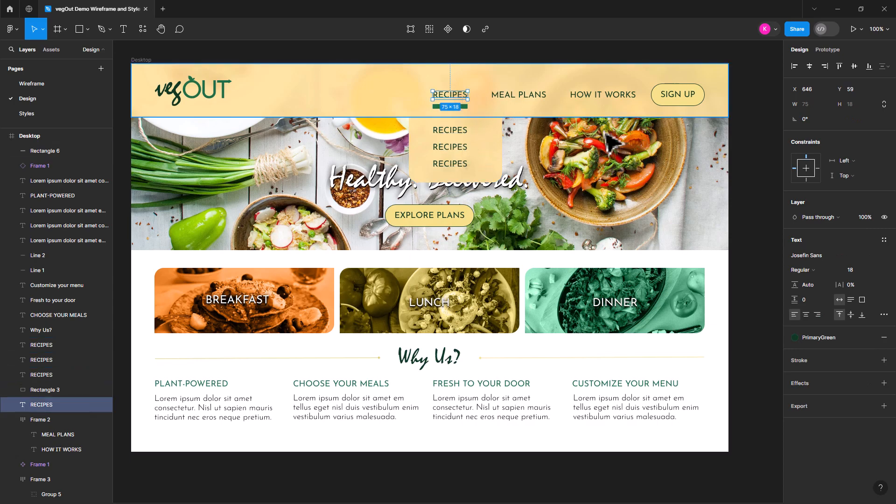
left_click(806, 315)
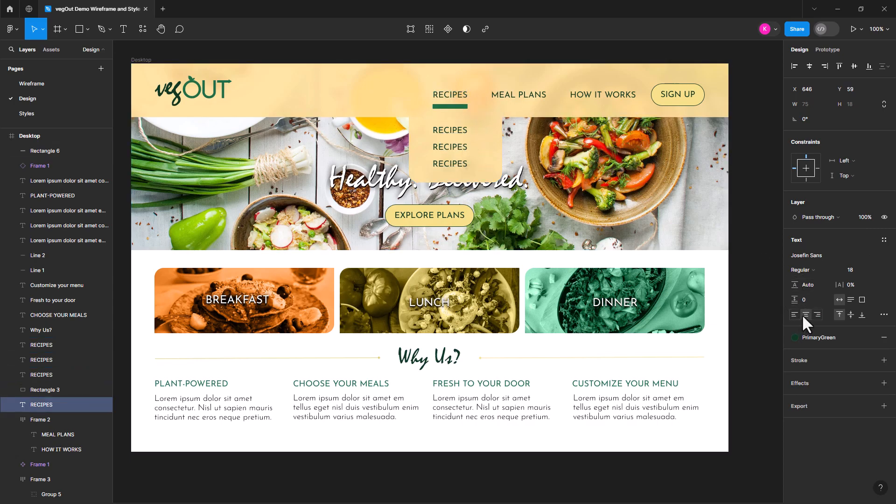
Step: Nudge the dropdown panel slightly to the left behind the three RECIPES menu items and deselect it
left_click(490, 152)
left_click_drag(488, 149, 487, 151)
left_click(492, 49)
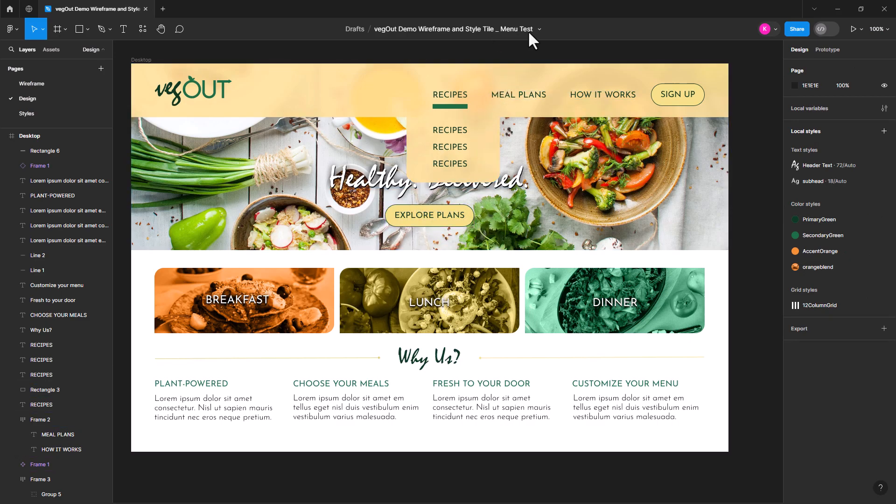
left_click(456, 132)
left_click(456, 148)
left_click(455, 164)
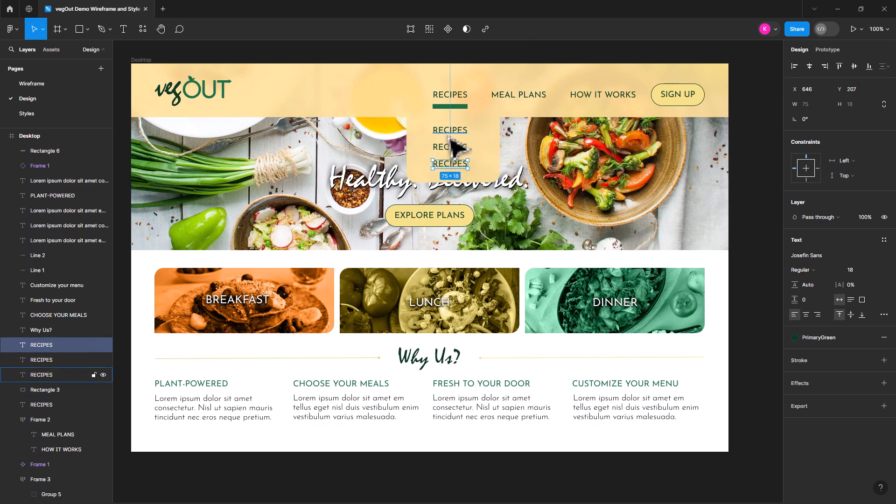
left_click(451, 133)
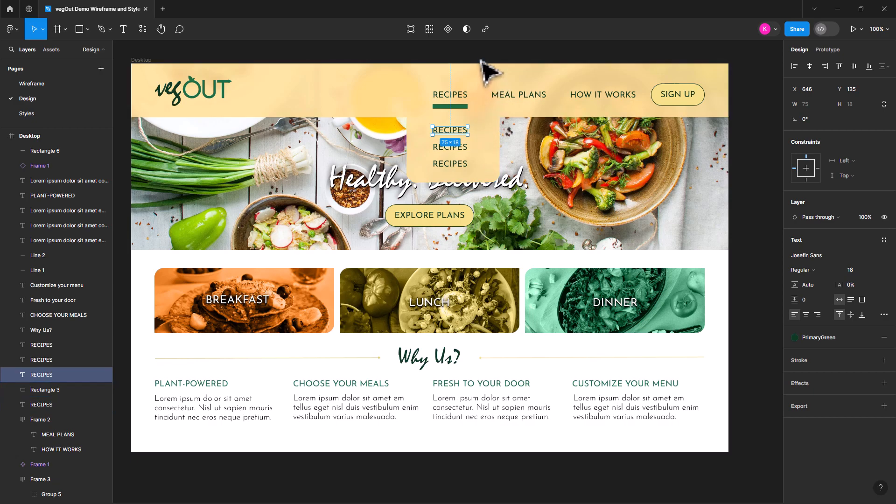
key("Escape")
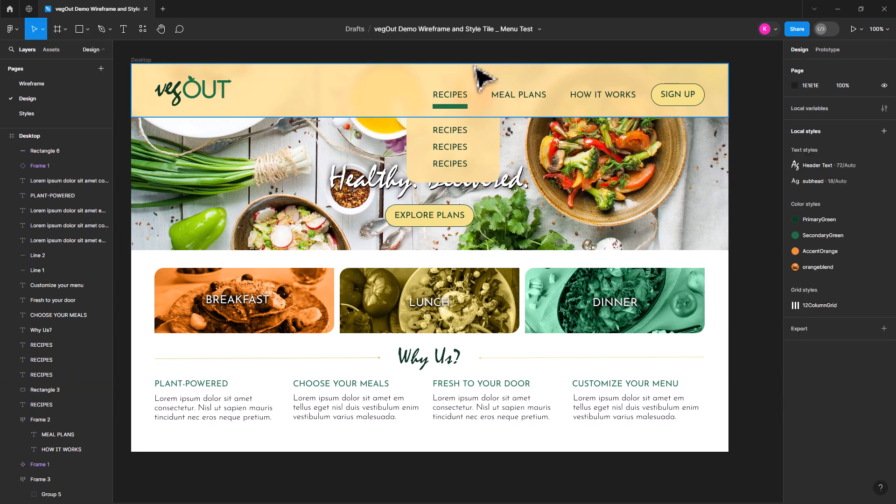
left_click(448, 96)
Step: Delete the three RECIPES menu items from the dropdown panel, keeping the panel itself
left_click(461, 133)
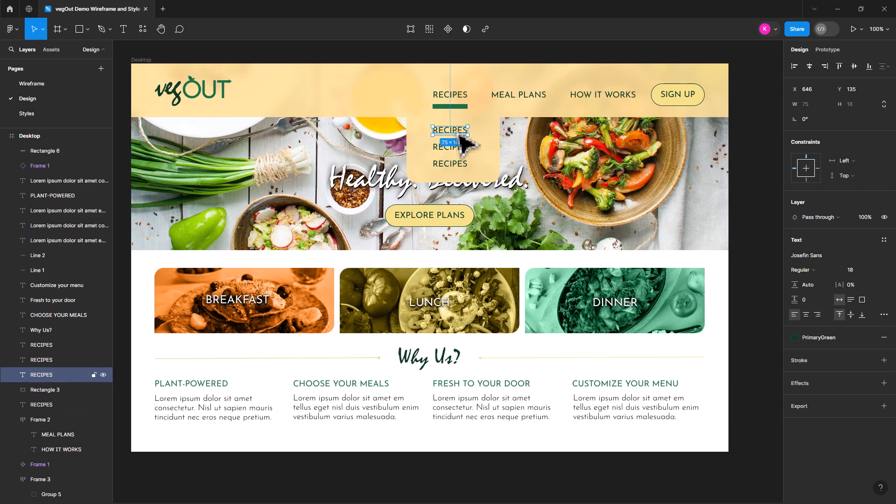
key("Delete")
left_click(454, 149)
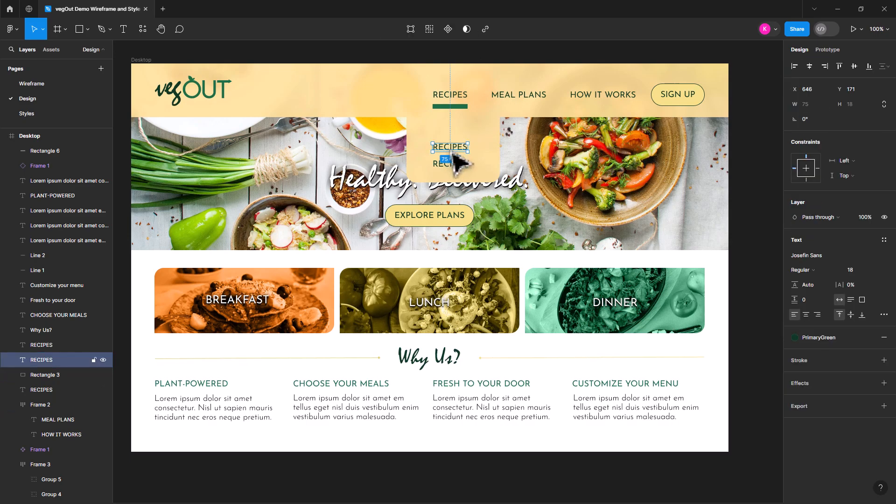
key("Delete")
left_click(456, 164)
key("Delete")
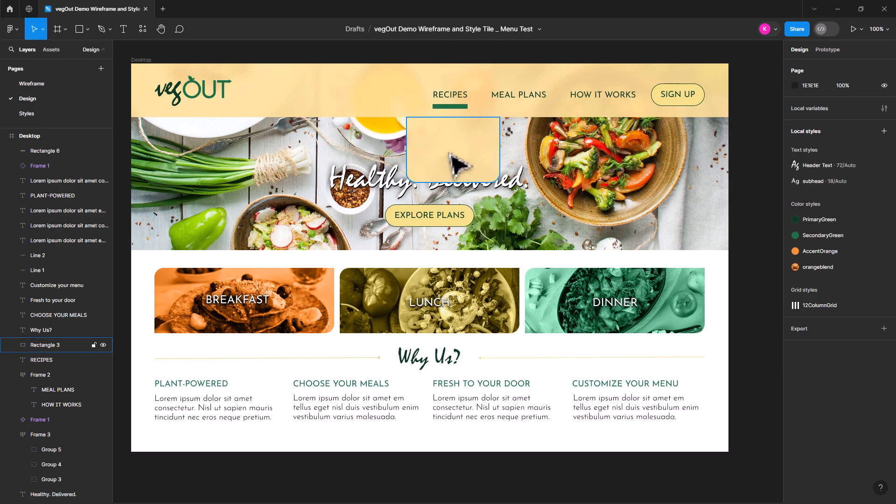
Step: Turn the RECIPES link in the header into a component and add a second variant to it
left_click(460, 105)
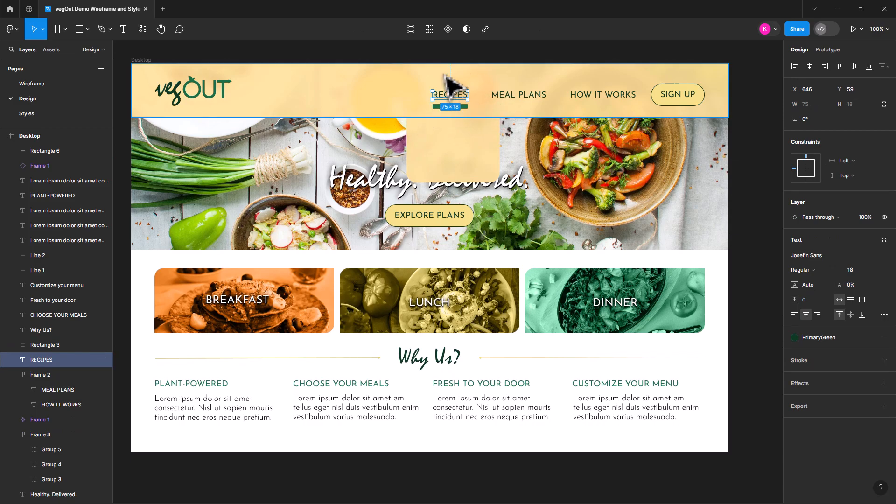
left_click(449, 28)
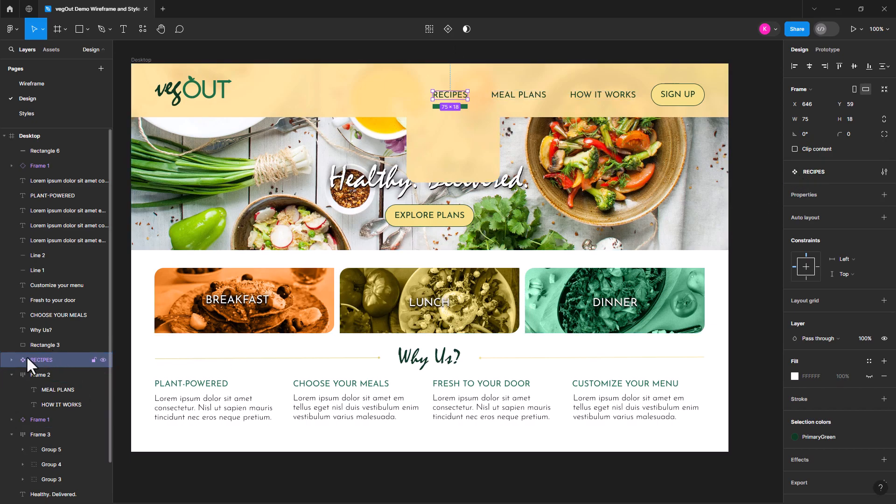
left_click(448, 28)
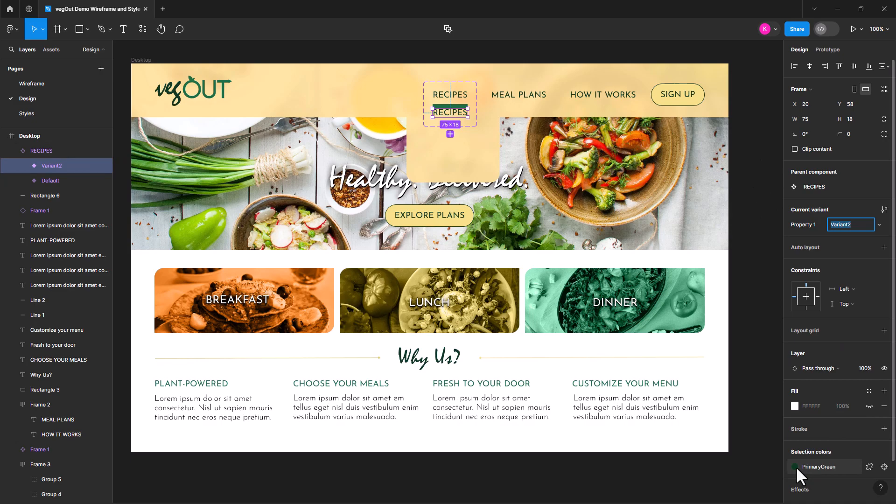
Step: Recolour the RECIPES text inside the second variant with the SecondaryGreen colour style
left_click(455, 115)
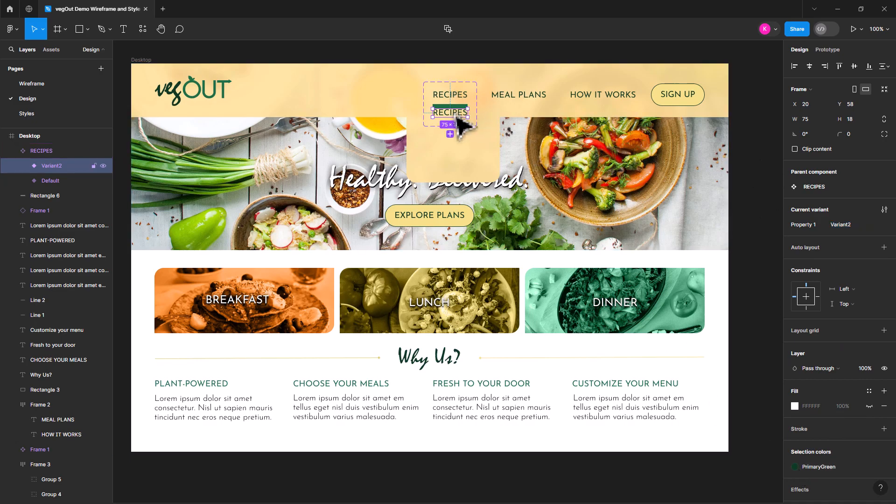
double_click(458, 119)
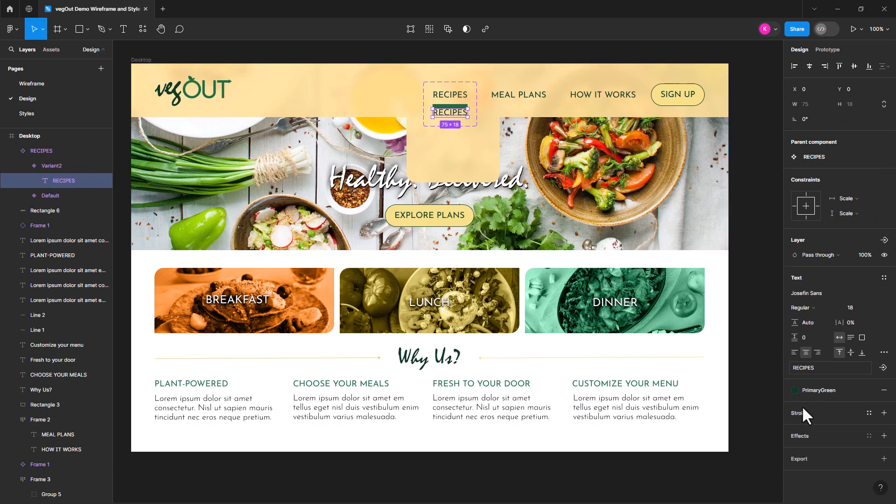
left_click(795, 390)
left_click(702, 393)
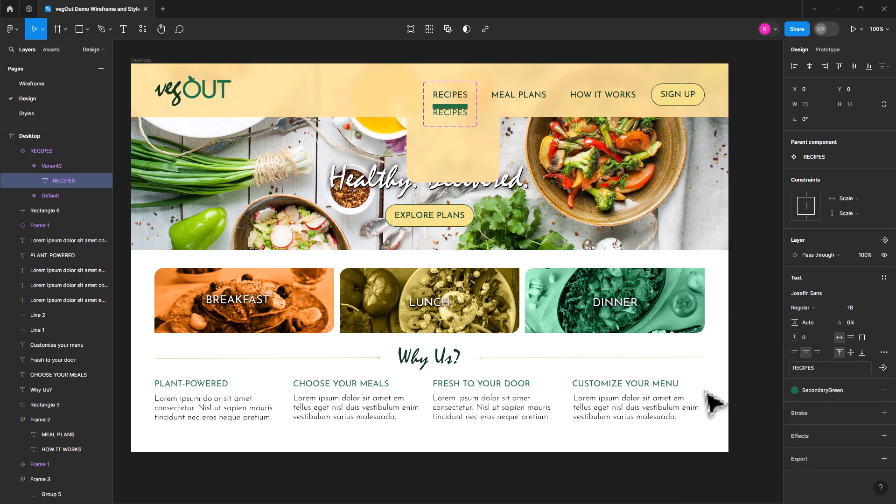
Step: Move the RECIPES component set out of the Desktop frame onto the empty canvas beside it, at X 658, Y -415
left_click(463, 98)
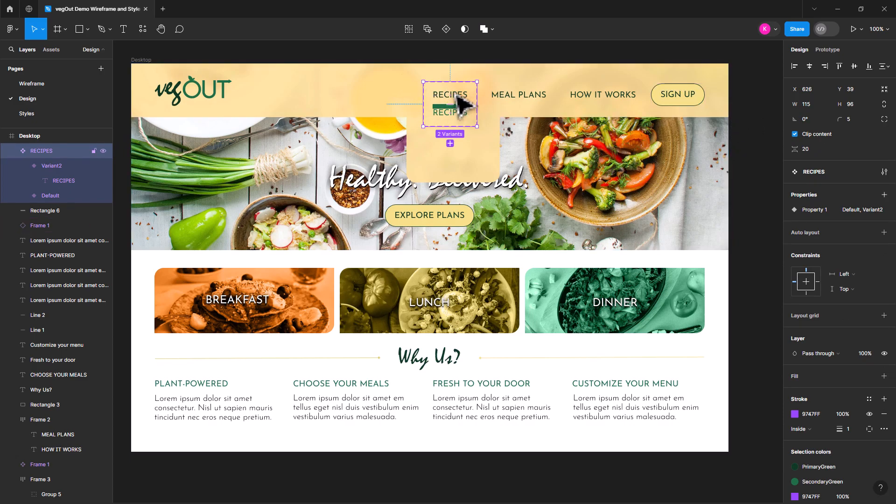
left_click_drag(460, 100, 768, 122)
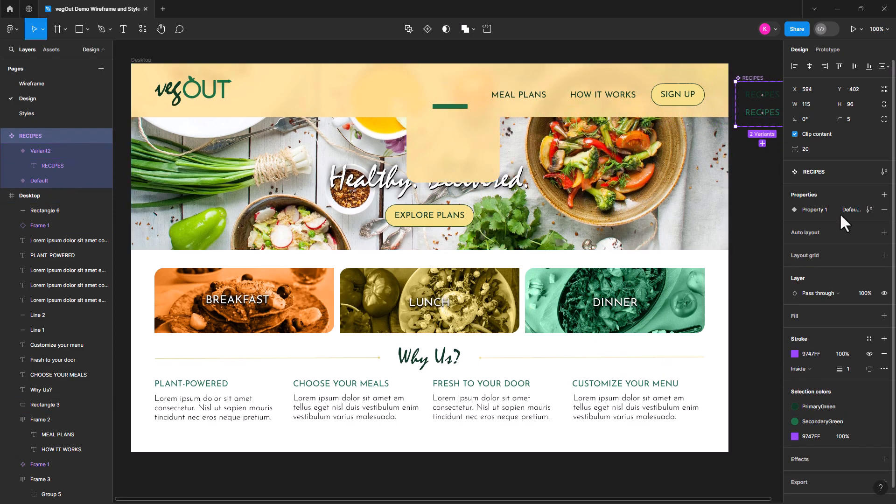
left_click_drag(756, 200, 640, 240)
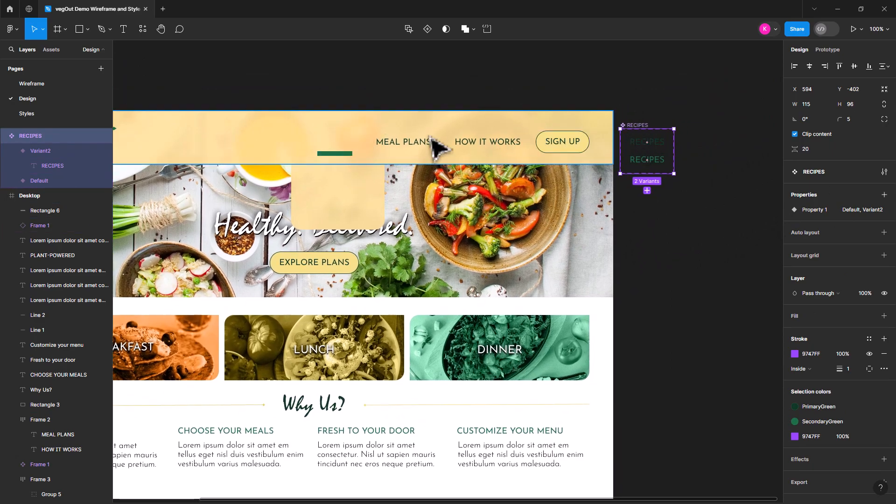
left_click_drag(644, 137, 674, 132)
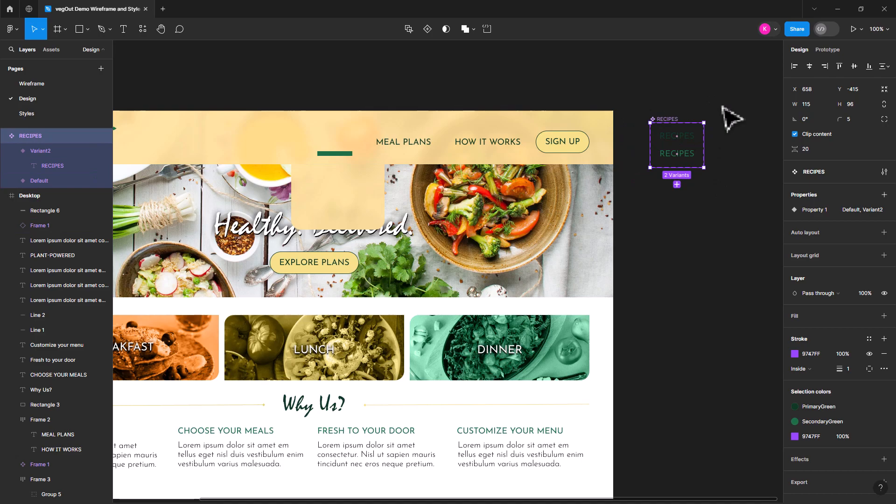
left_click(692, 138)
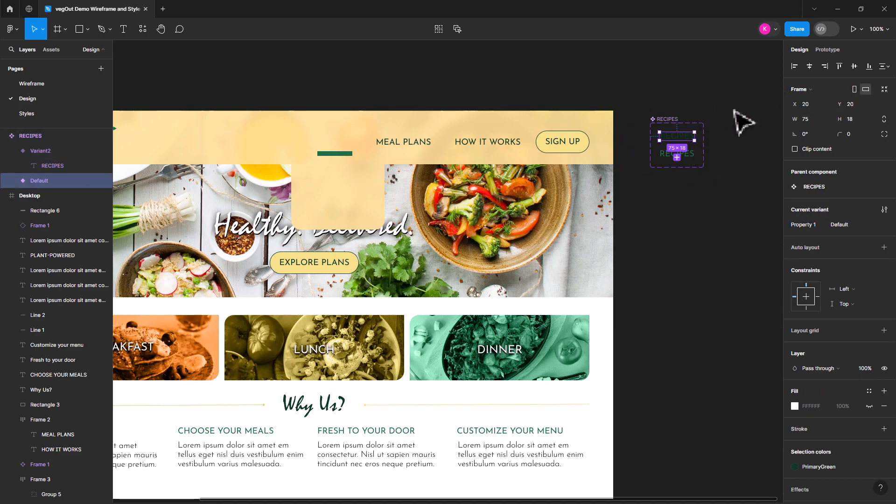
left_click(718, 196)
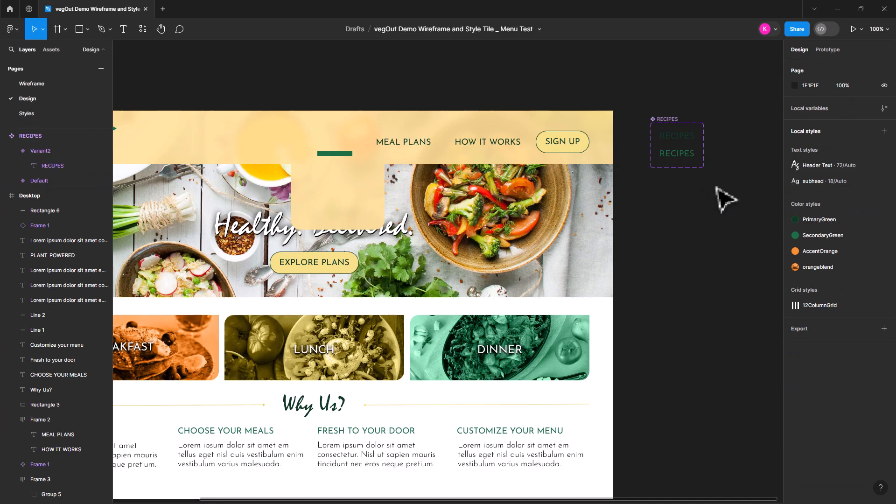
Step: Add a prototype interaction on the Default variant that changes it to Variant2 while hovering
left_click(681, 139)
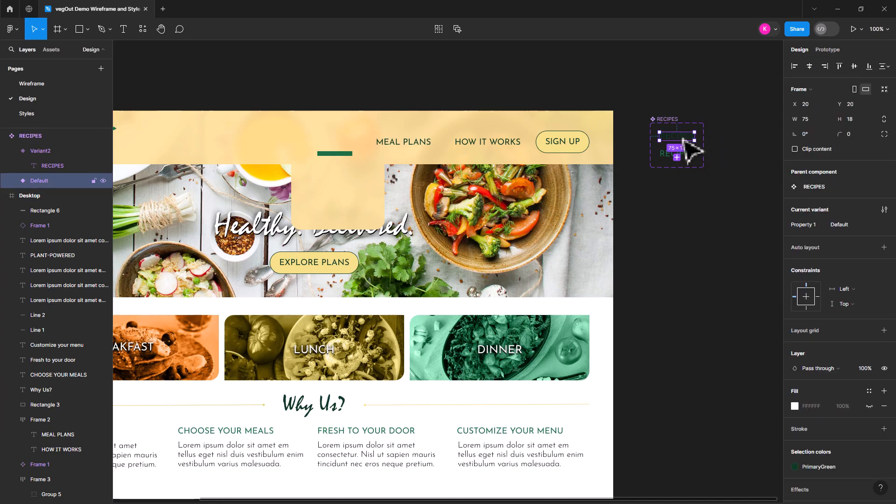
left_click(827, 50)
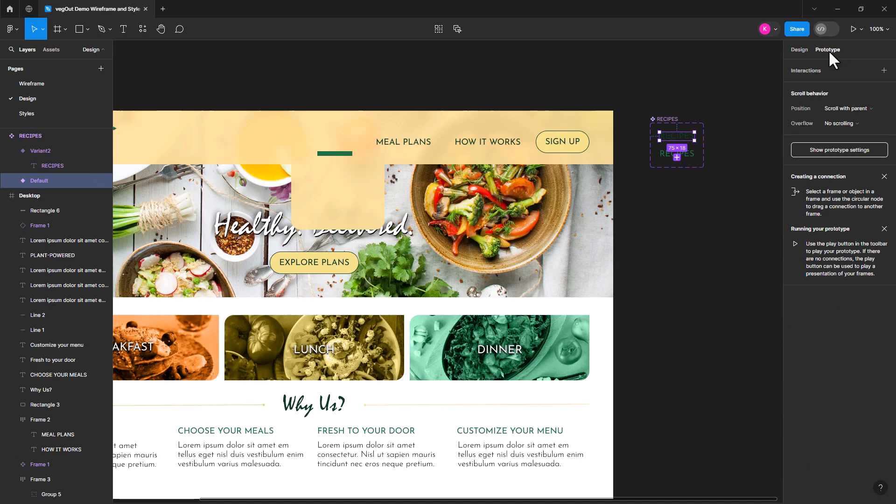
mouse_move(698, 139)
left_click_drag(697, 137, 679, 158)
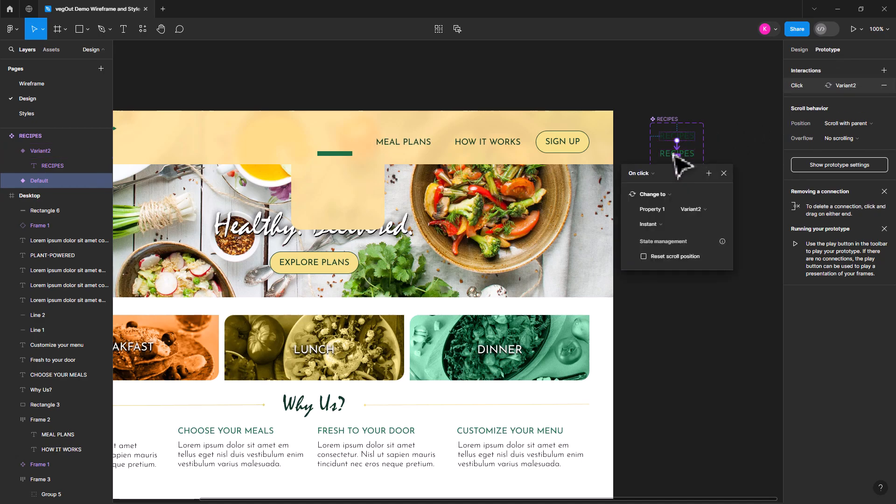
left_click(647, 174)
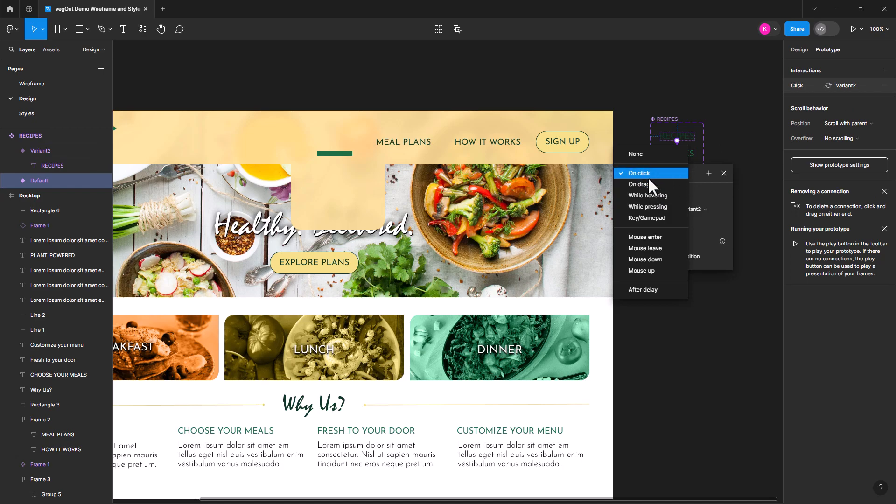
left_click(646, 195)
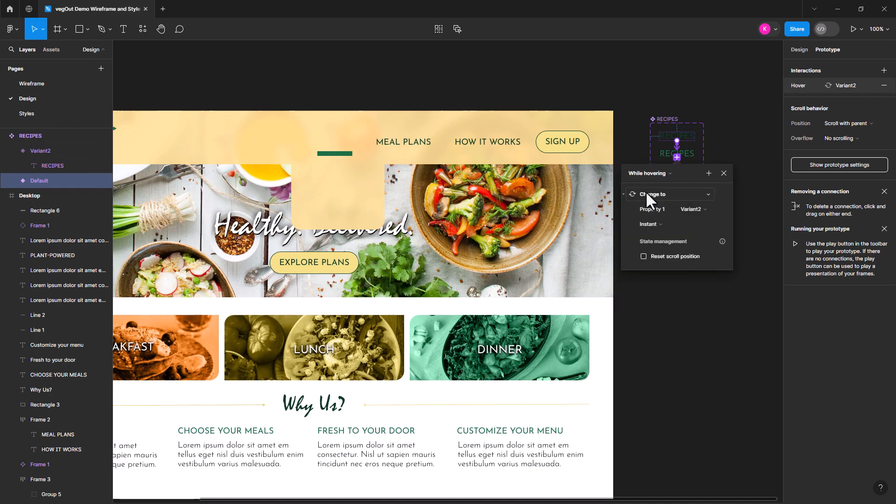
left_click(697, 209)
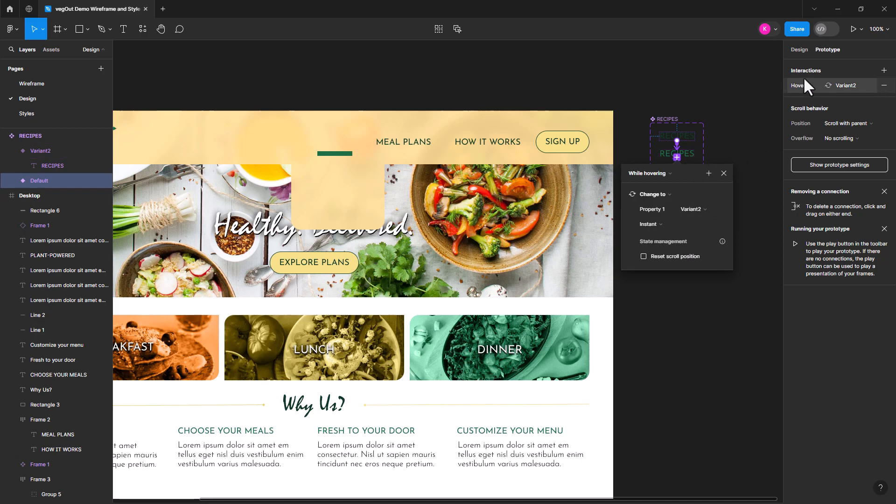
Step: Rename the second variant of the RECIPES component as RollOver
left_click(799, 50)
left_click(692, 156)
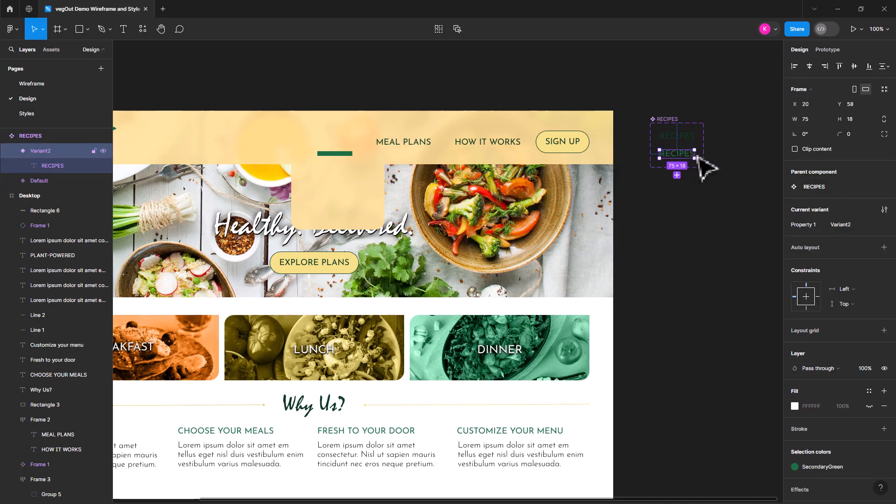
left_click(844, 224)
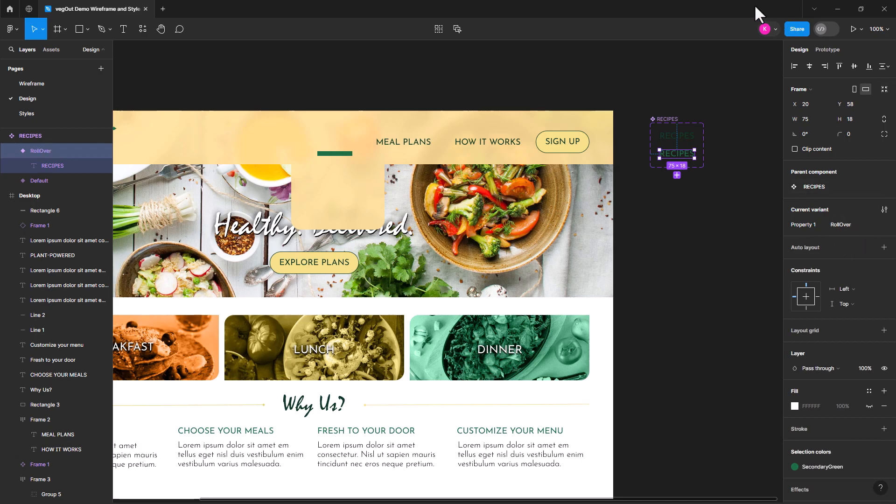
Step: Set the Default variant's hover interaction to Smart animate with a duration of 200 ms
left_click(683, 136)
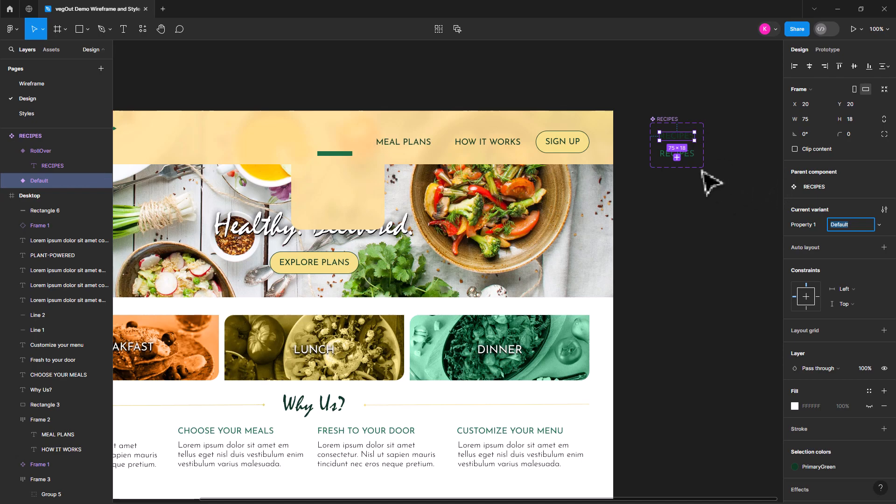
left_click(821, 50)
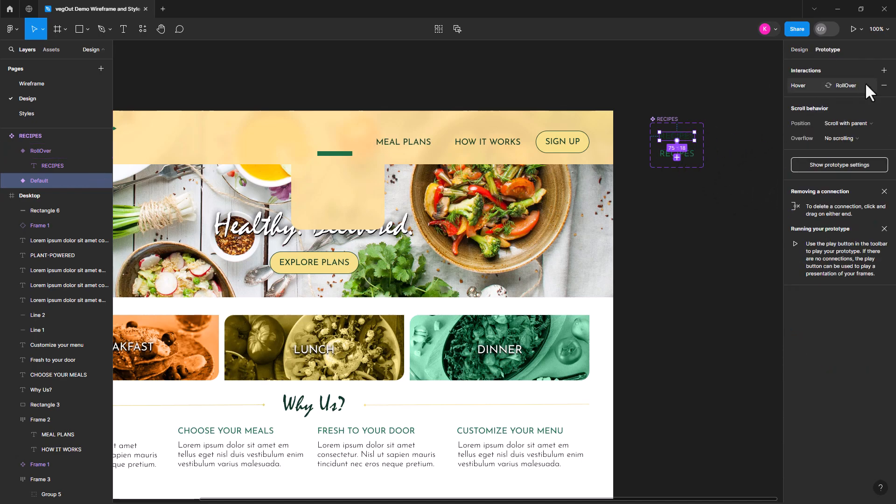
left_click(801, 85)
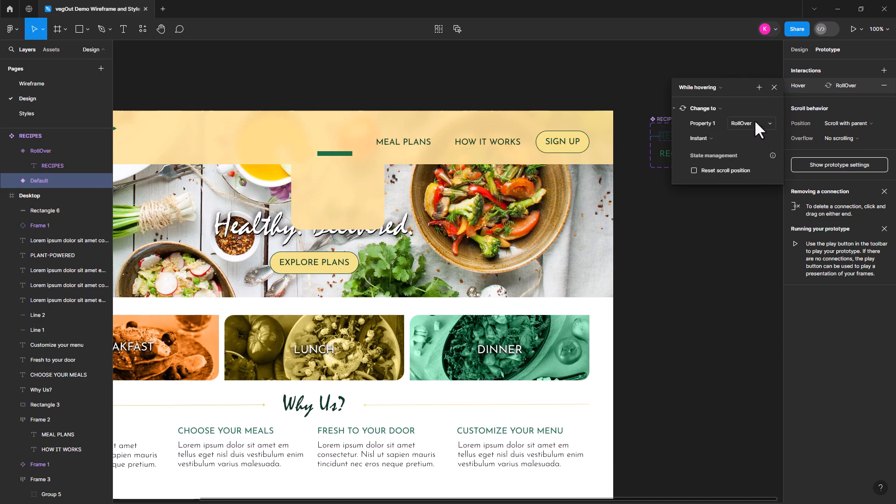
left_click(695, 139)
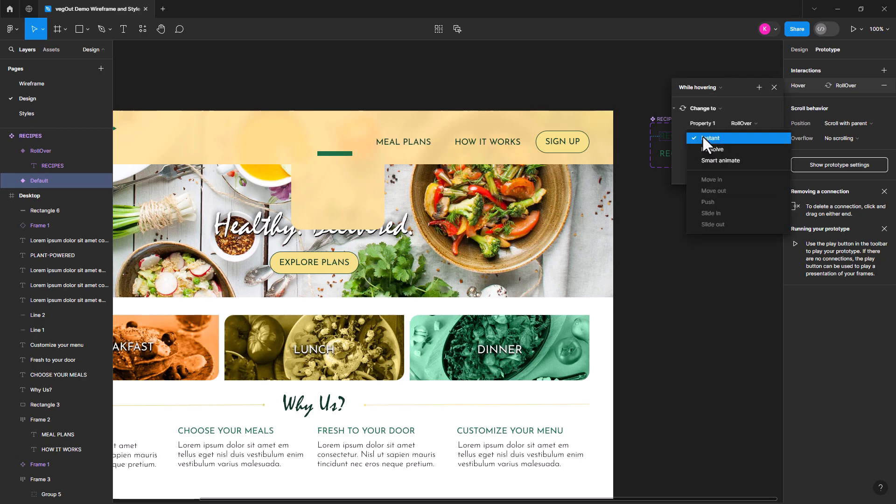
left_click(715, 157)
left_click(744, 153)
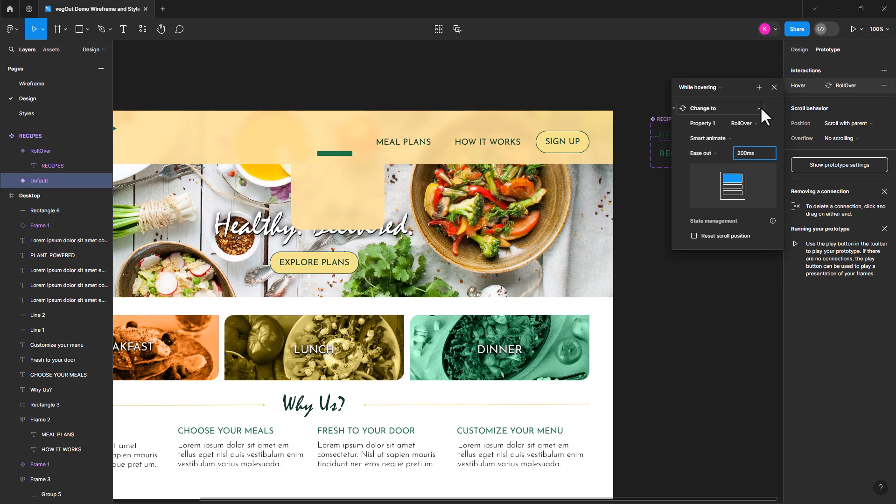
left_click(734, 70)
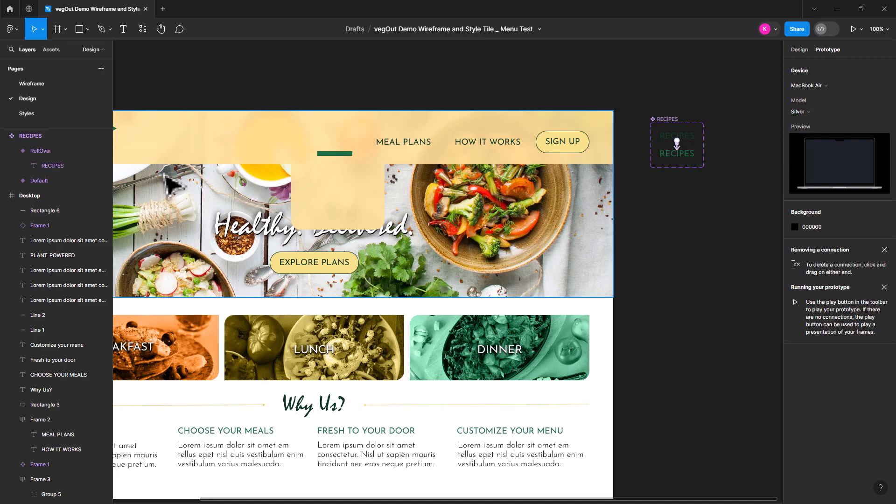
Step: Place an instance of the local RECIPES component in the header above the green underline bar, before MEAL PLANS
left_click(52, 50)
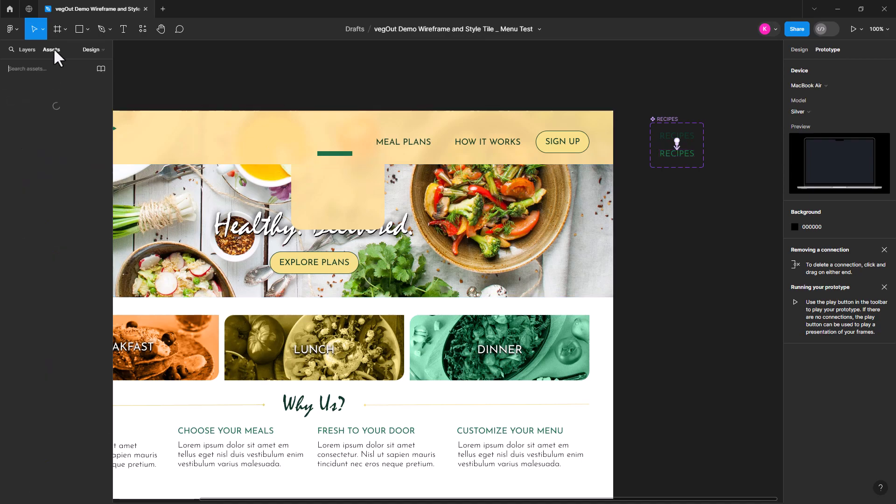
left_click_drag(43, 131, 322, 144)
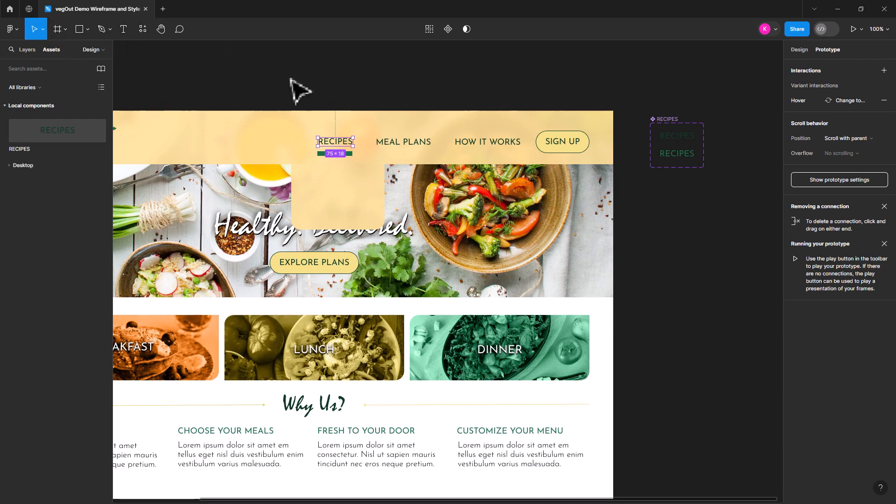
Step: Nudge the RECIPES instance in the header until it lines up with the green underline bar
key("Down")
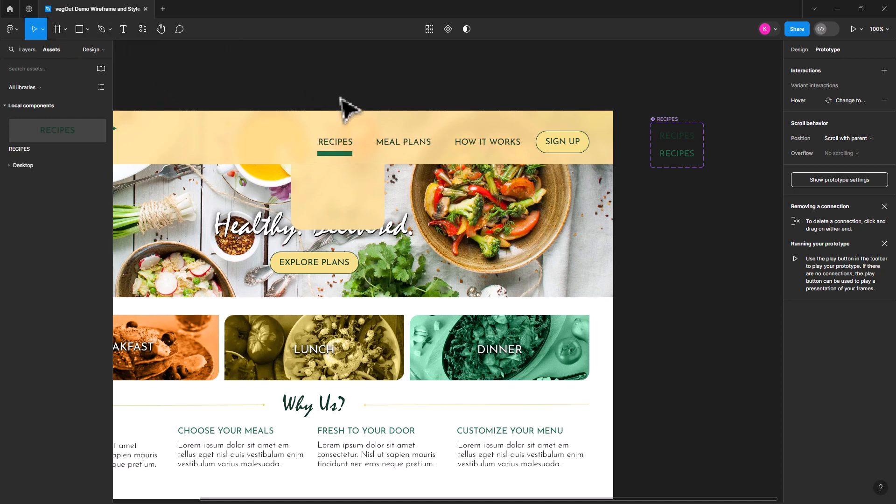
key("Left")
key("Left")
key("Right")
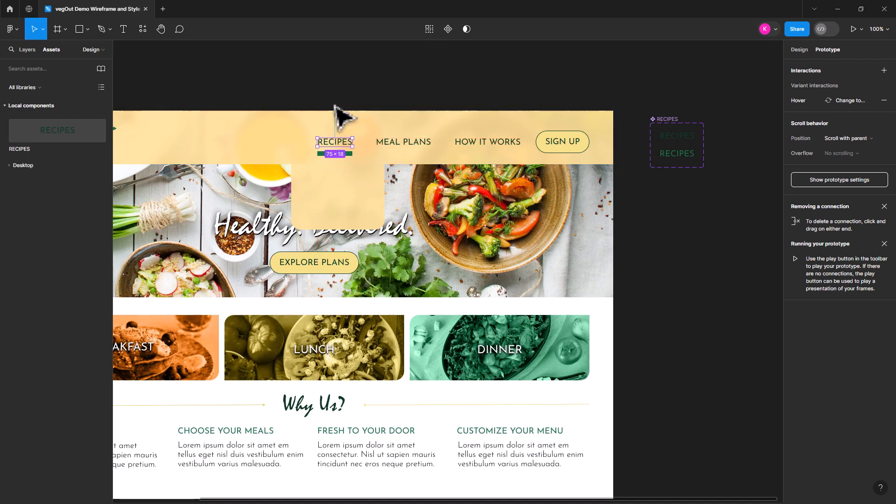
Step: Preview the Desktop frame's RECIPES hover effect in the inline preview and in the full presentation view, closing both
left_click_drag(360, 274, 480, 295)
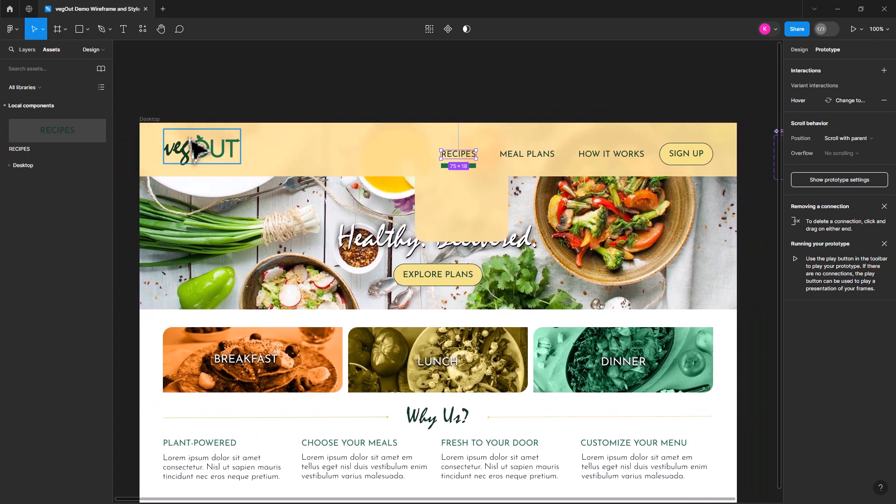
left_click(151, 119)
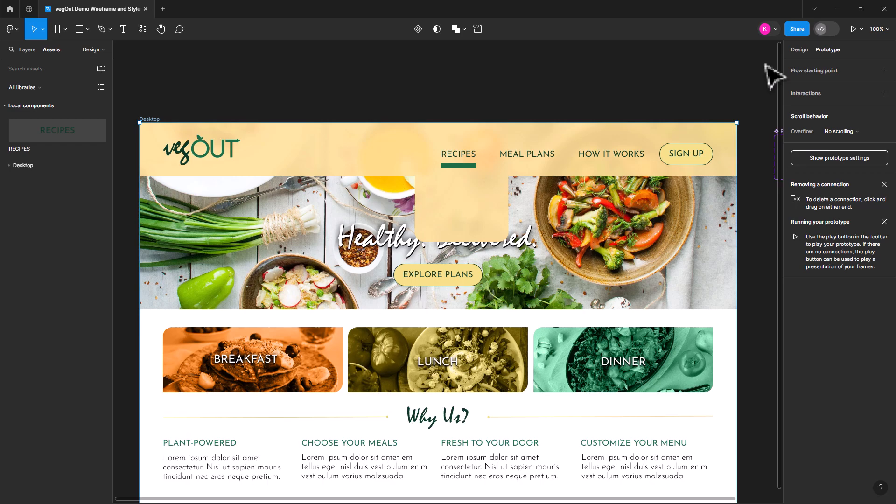
key("shift+space")
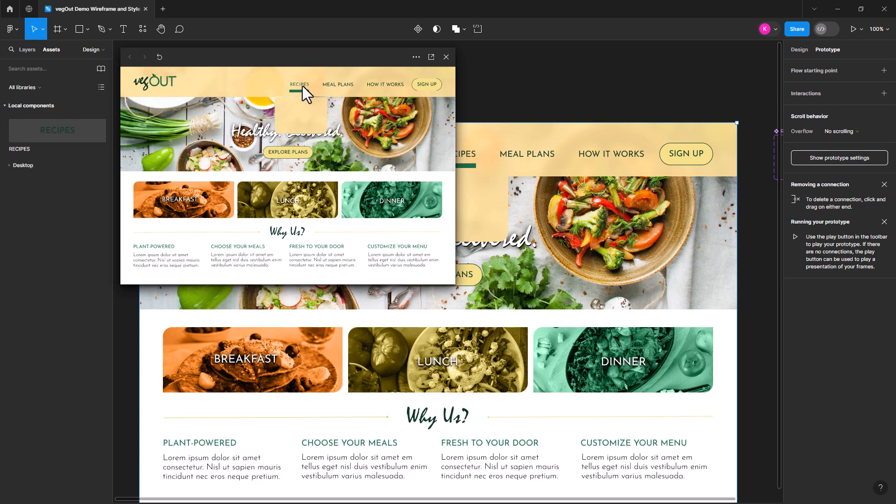
left_click(450, 57)
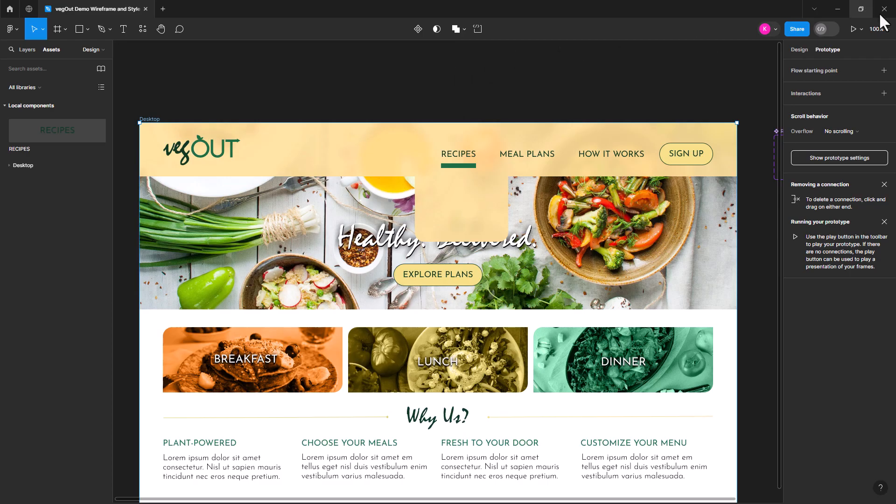
left_click(853, 29)
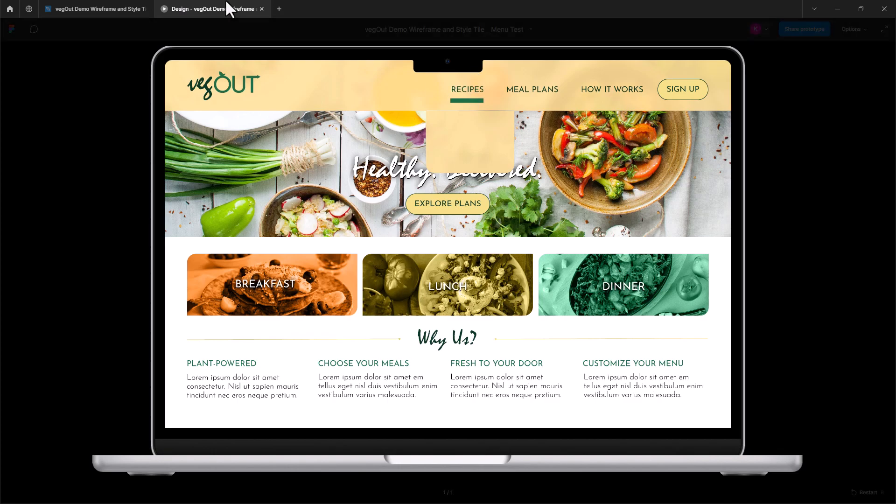
left_click(262, 8)
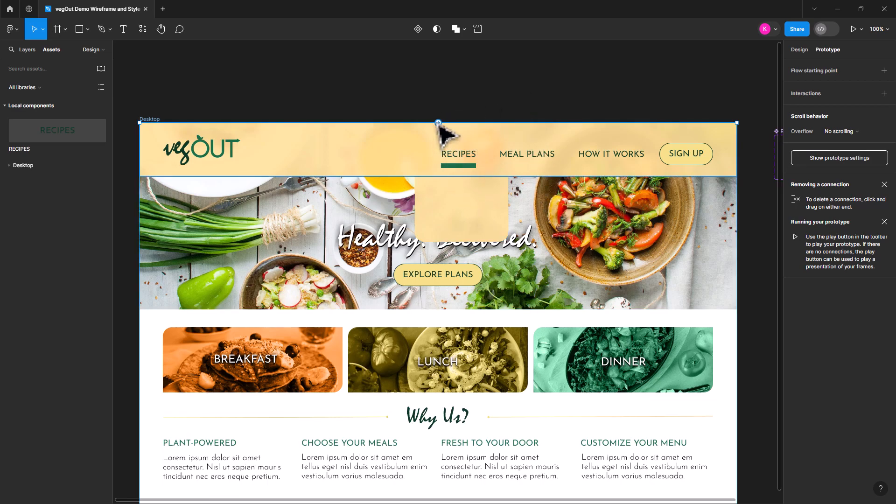
key("ctrl+plus")
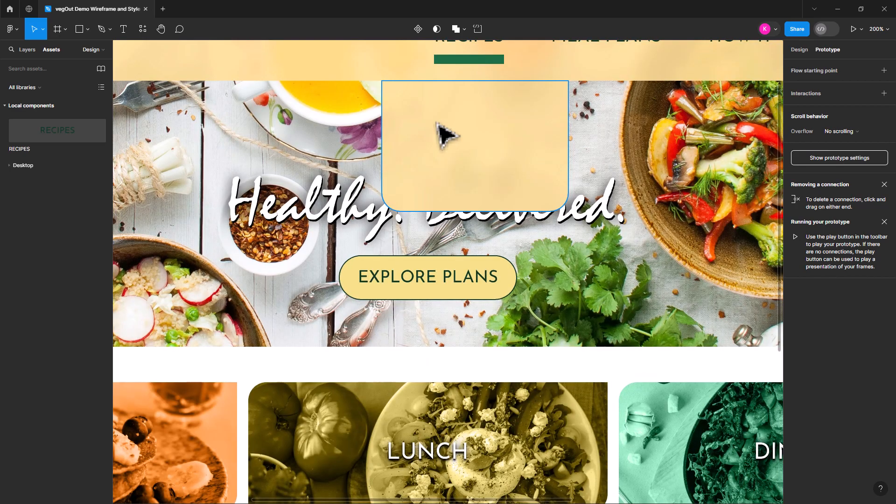
scroll(586, 120, "up", 3)
left_click(559, 230)
key("Escape")
left_click(504, 256)
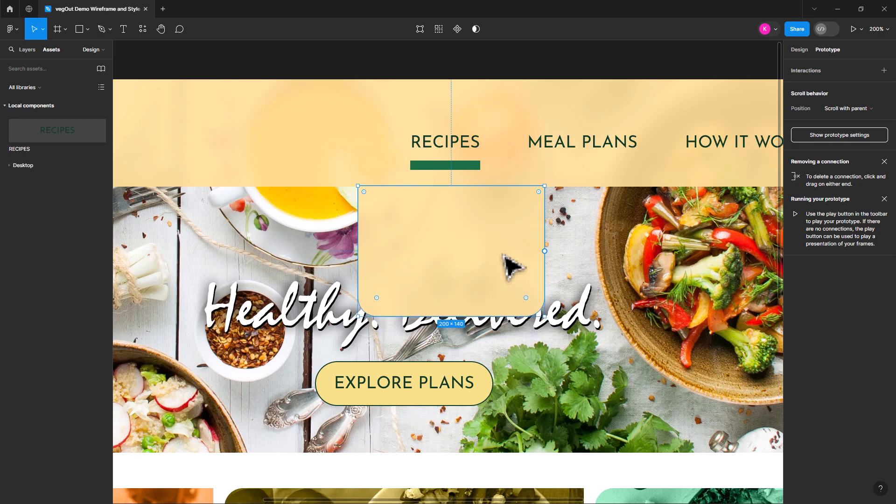
left_click(485, 64)
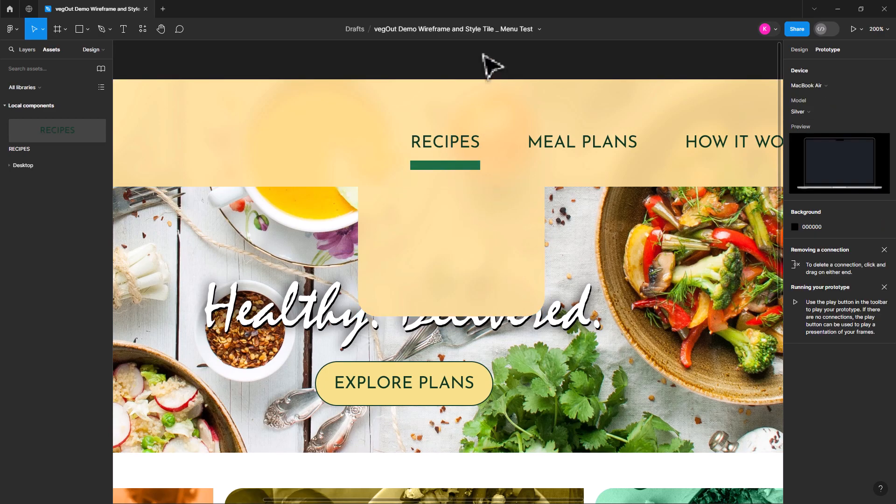
left_click(586, 248)
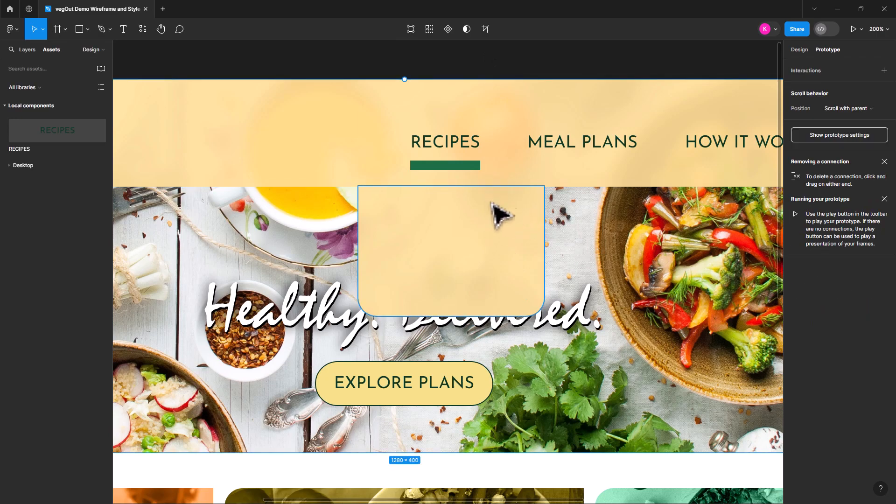
left_click(520, 190)
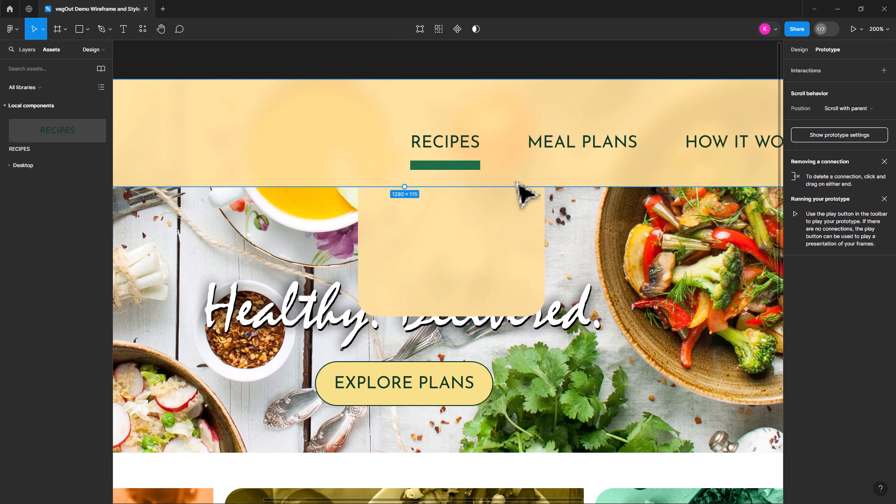
left_click(535, 72)
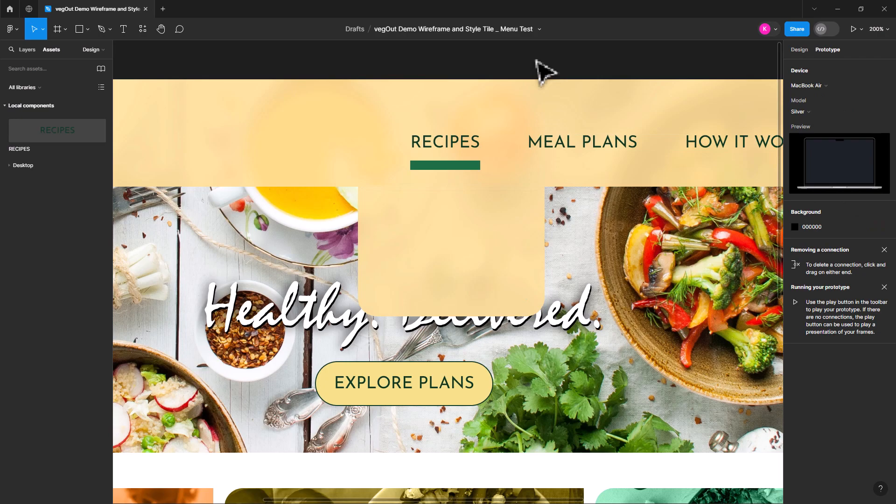
Step: Duplicate the header's RECIPES instance three times, stacking the copies evenly down the blank dropdown panel
left_click(456, 149)
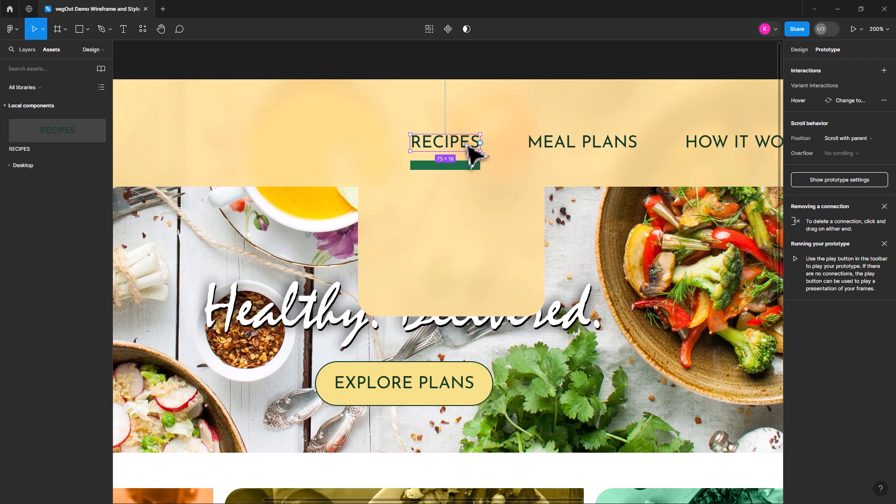
left_click_drag(466, 145, 475, 209)
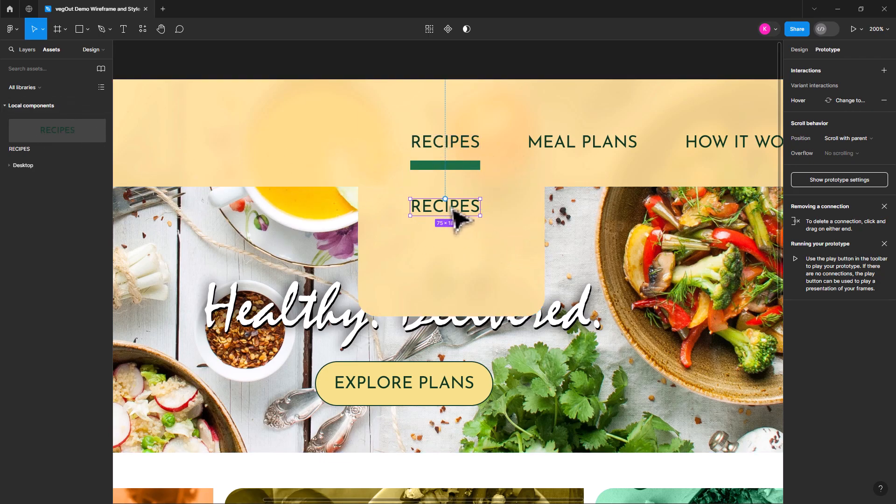
left_click_drag(454, 211, 465, 244)
key("ctrl+d")
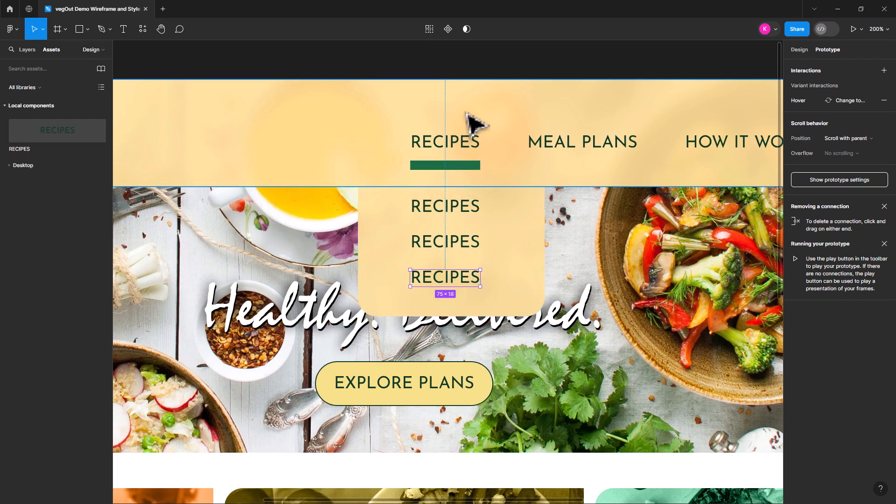
Step: Change the text of the uppermost RECIPES copy in the dropdown panel to BREAKFAST
left_click(446, 211)
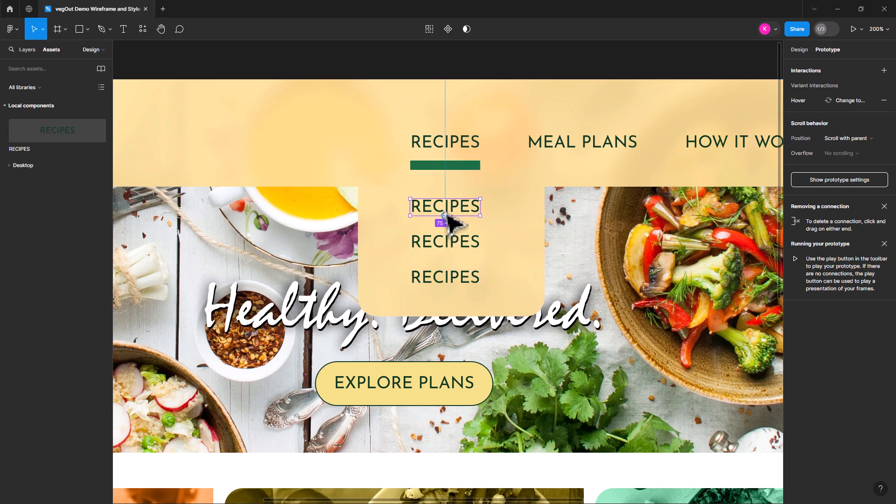
double_click(450, 216)
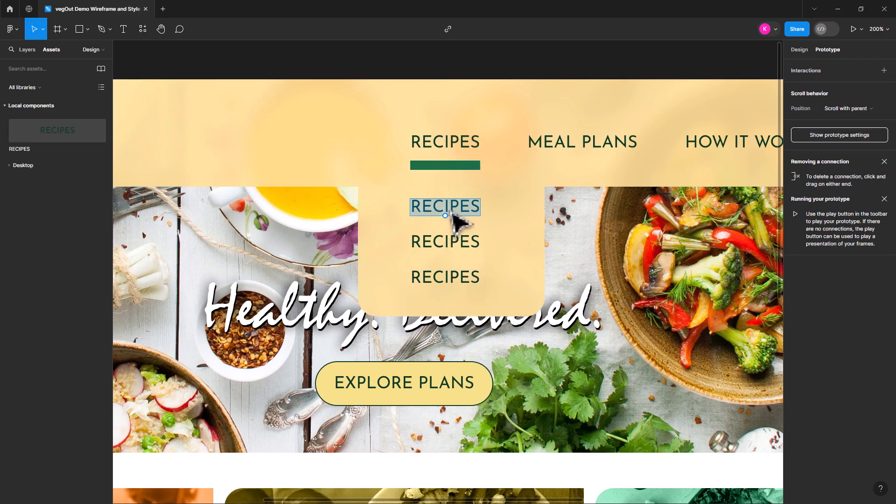
type("BRE")
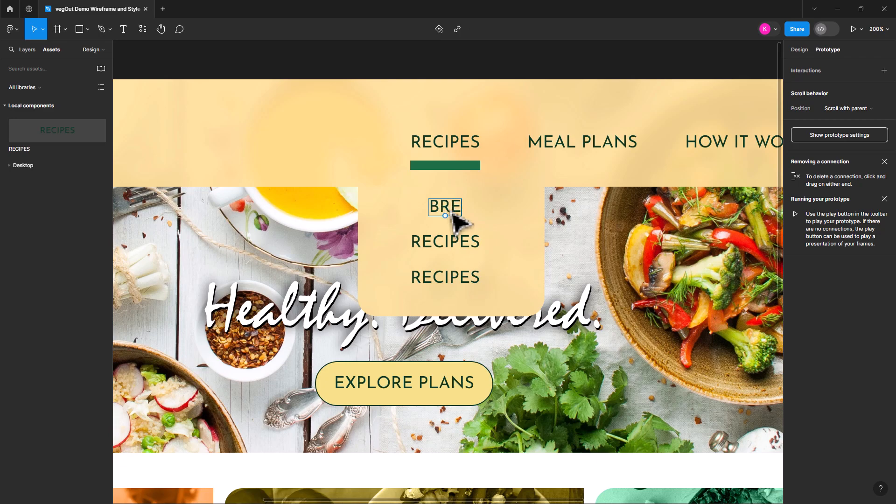
type("AK")
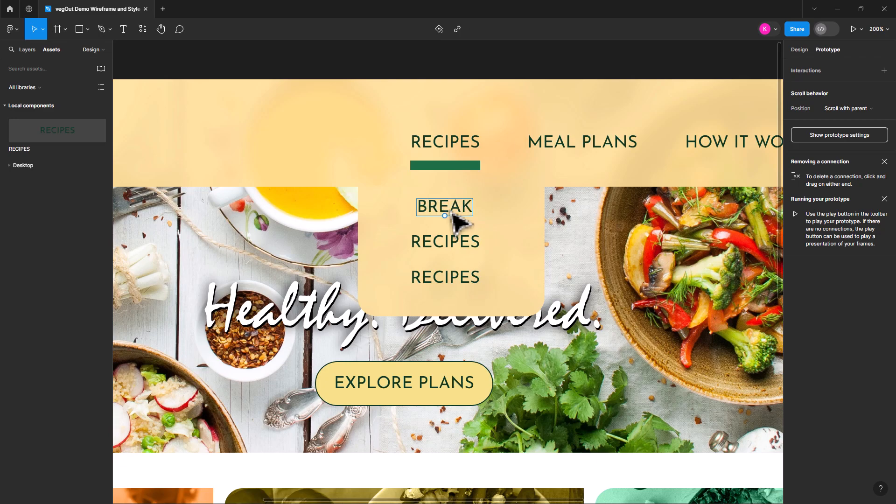
type("FAST")
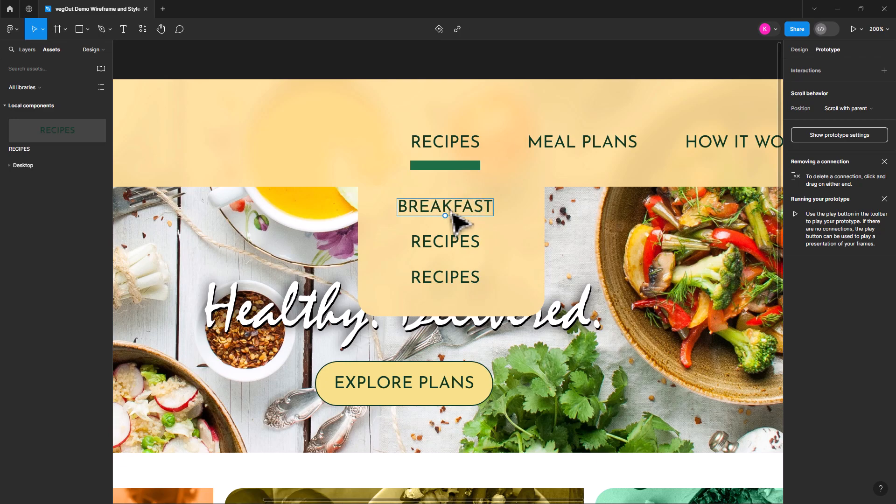
Step: Change the text of the middle dropdown copy to LUNCH and the lowest copy to DINNER
left_click(799, 50)
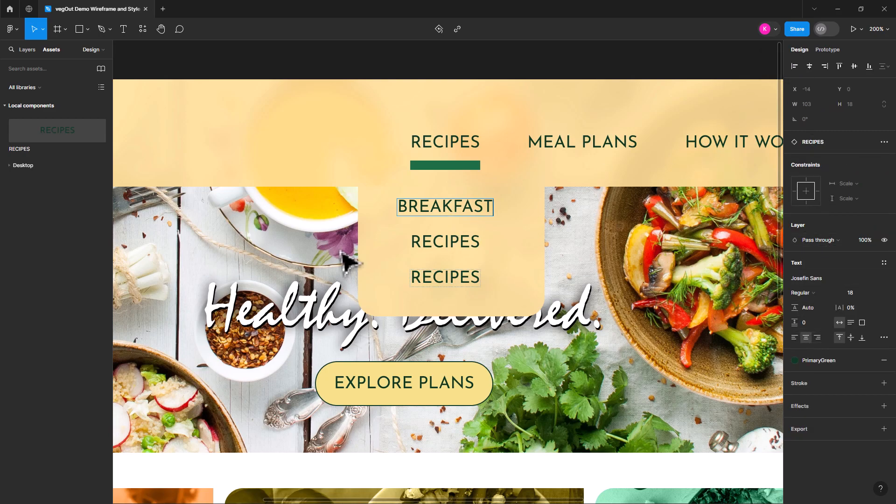
double_click(445, 242)
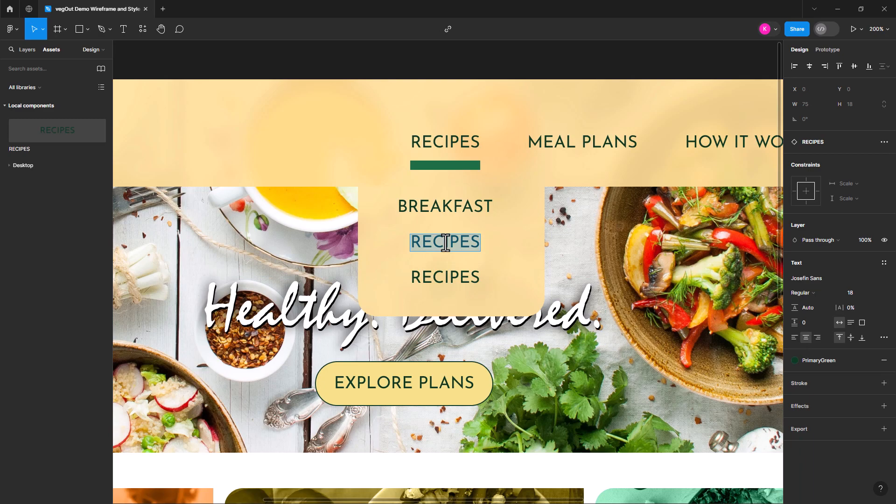
type("LUNCH")
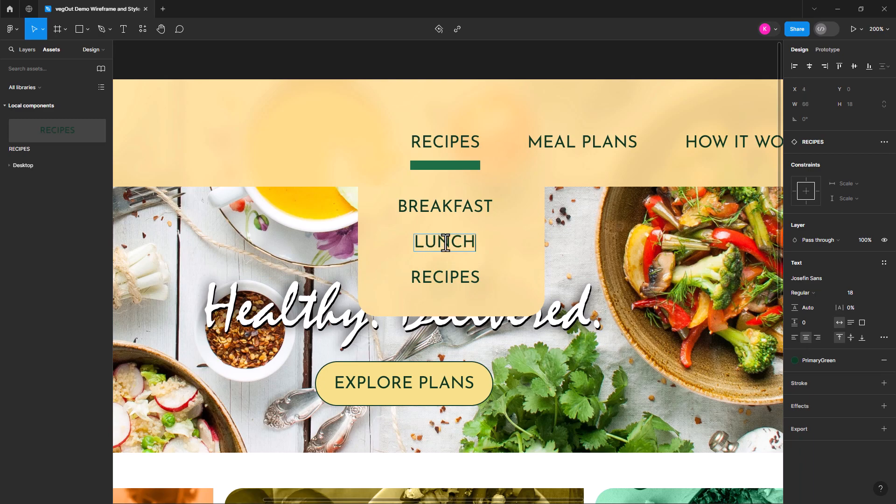
double_click(453, 277)
type("DINNER")
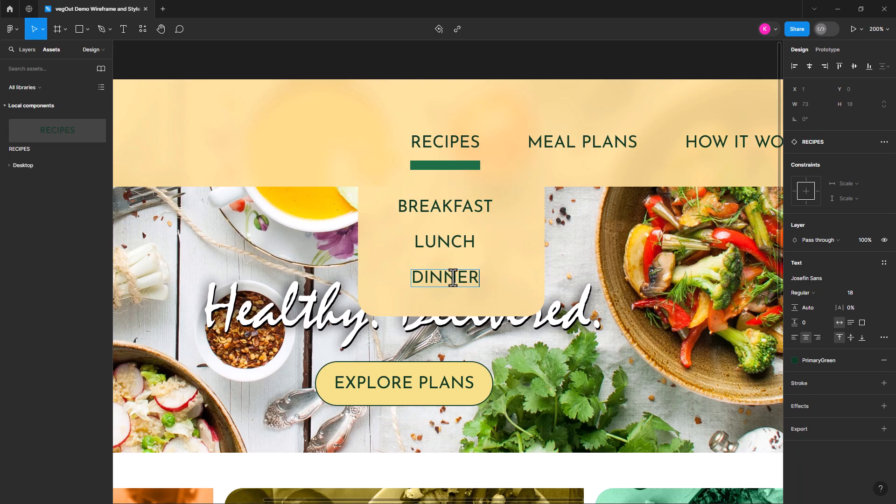
key("Escape")
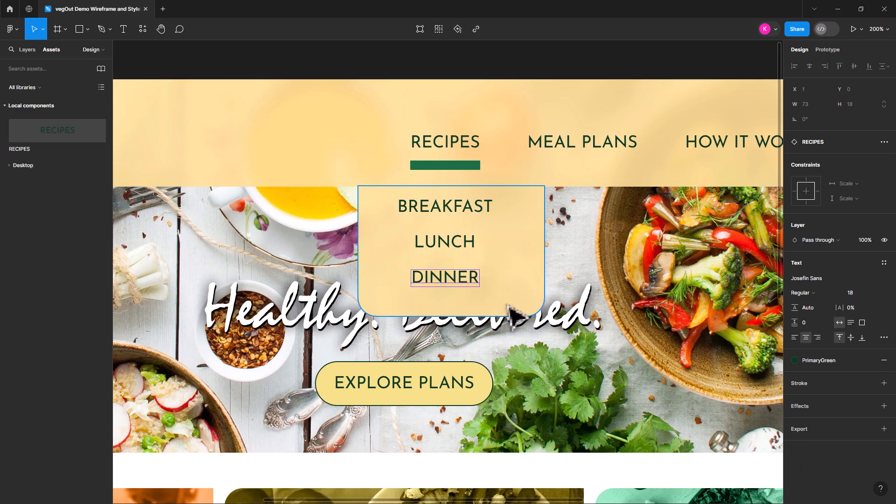
Step: Identify the layers of the three dropdown items and rename the BREAKFAST instance's layer as Breakfast
left_click(447, 210)
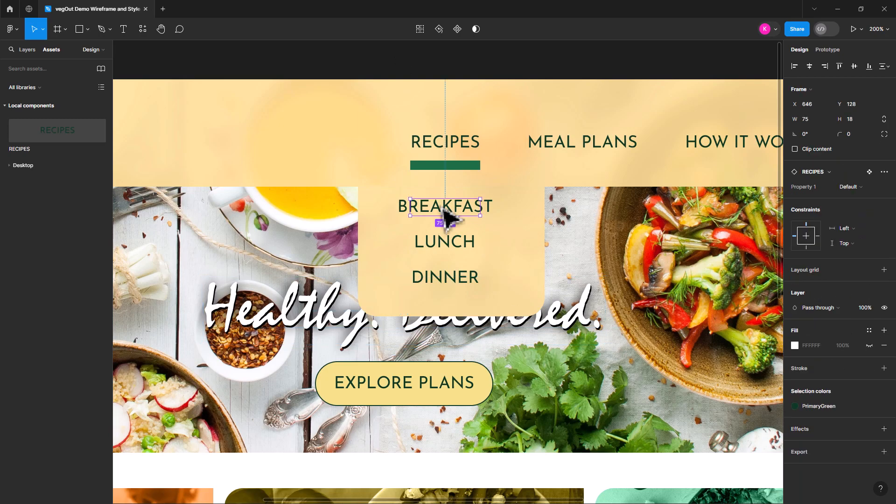
left_click(28, 49)
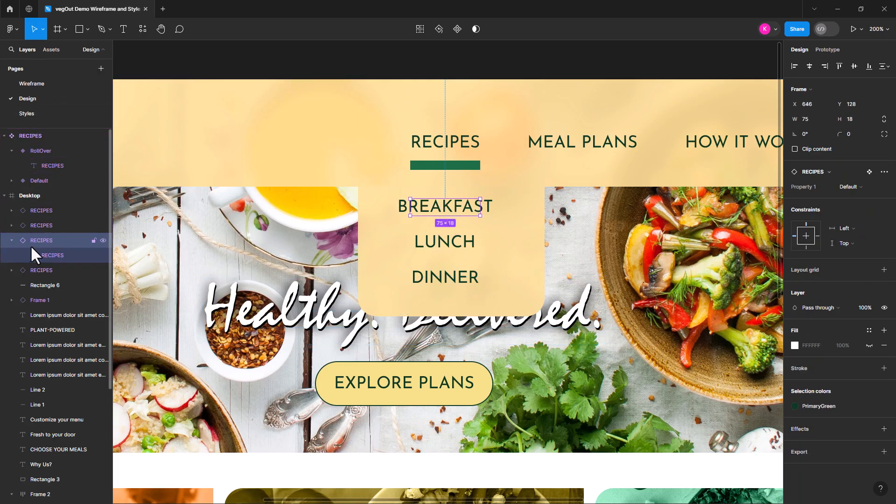
left_click(32, 224)
left_click(35, 211)
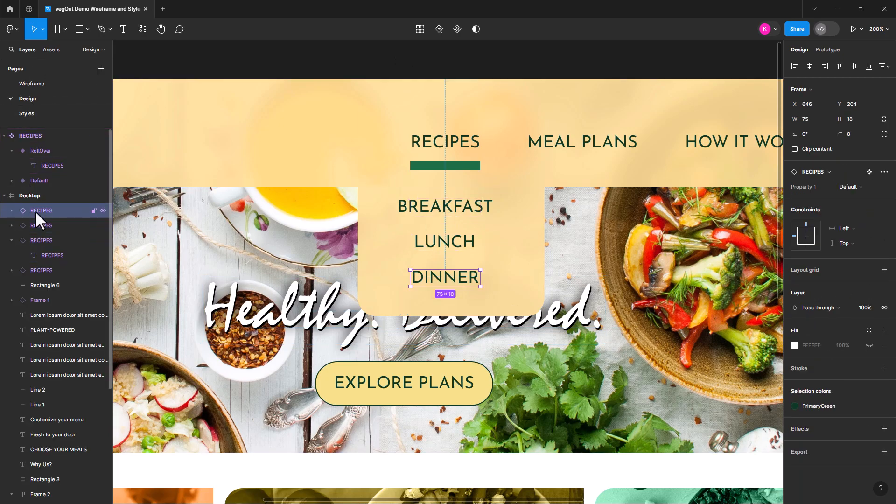
left_click(38, 240)
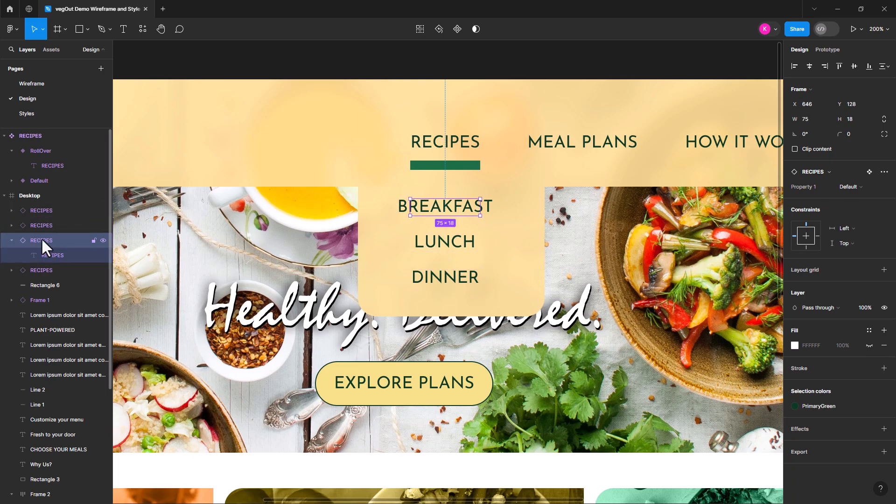
left_click(39, 218)
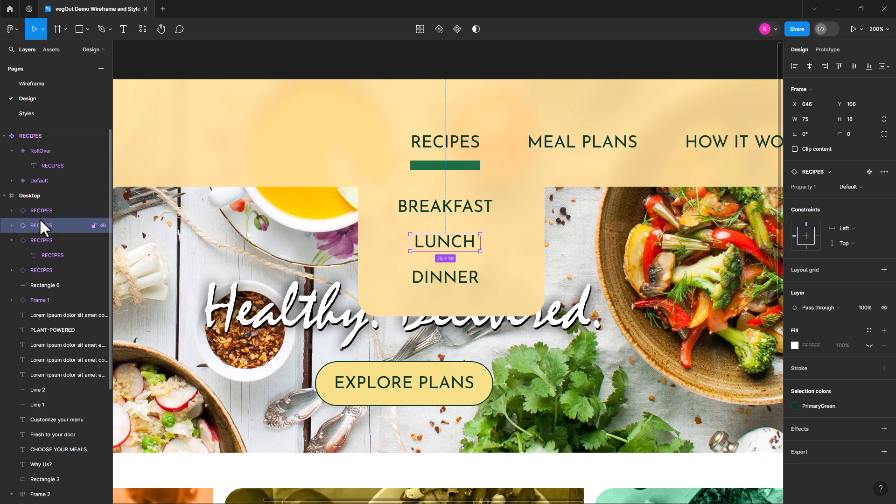
left_click(41, 210)
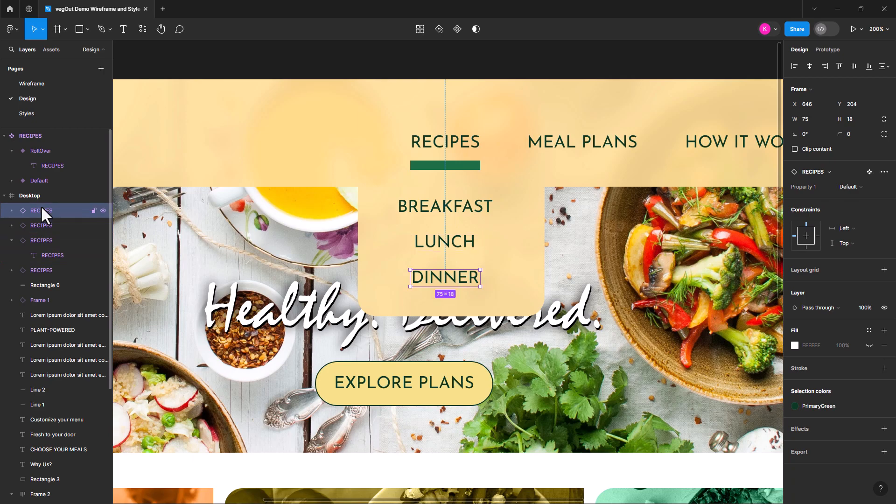
double_click(39, 239)
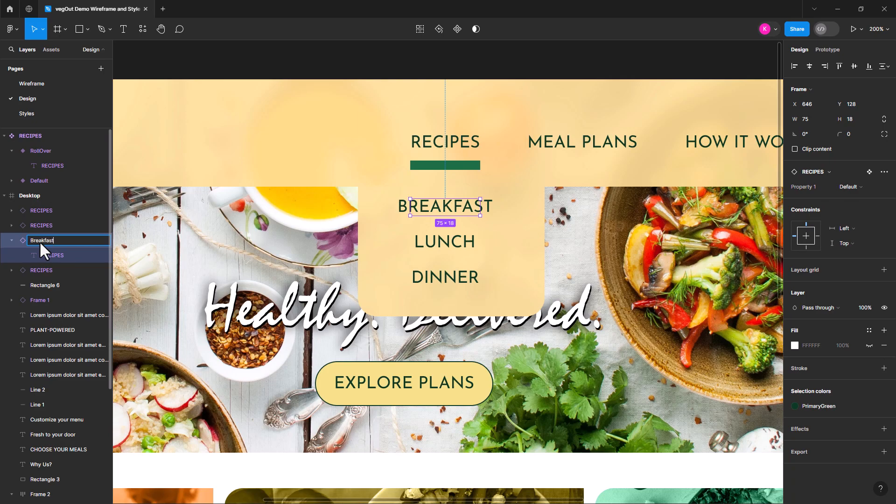
Step: Rename the layers of the LUNCH and DINNER dropdown instances as Lunch and Dinner
left_click(41, 227)
double_click(40, 227)
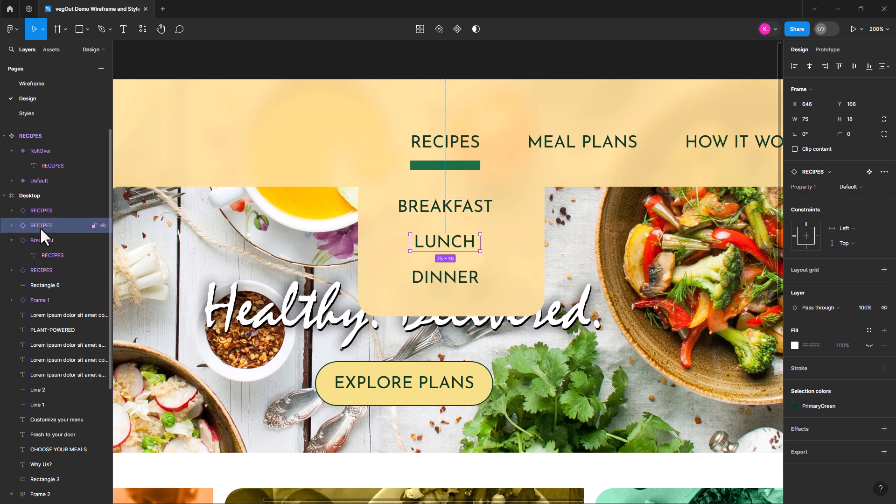
type("Lunch")
left_click(45, 208)
double_click(45, 208)
type("Dinner")
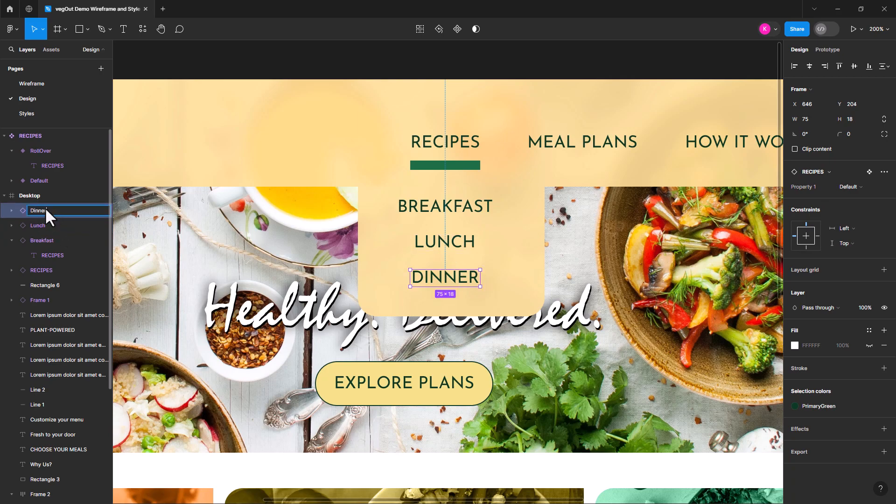
key("Return")
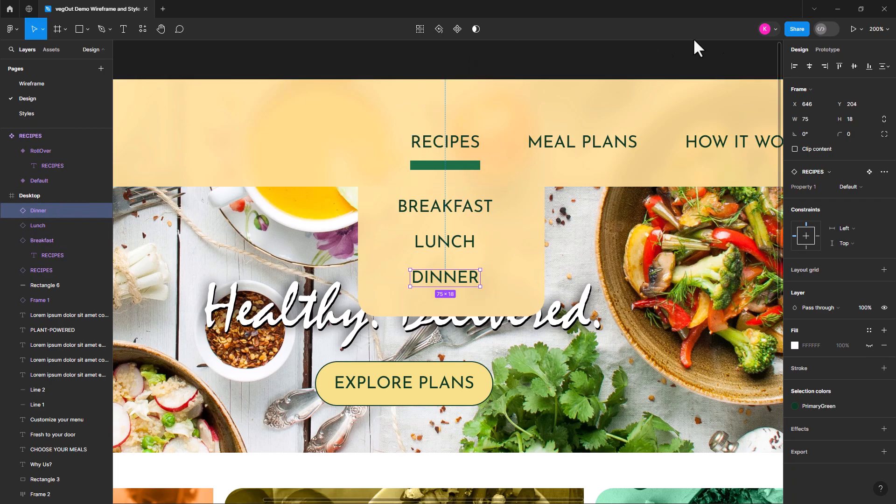
Step: Preview the homepage prototype at actual size (100%) and close the preview
left_click(854, 28)
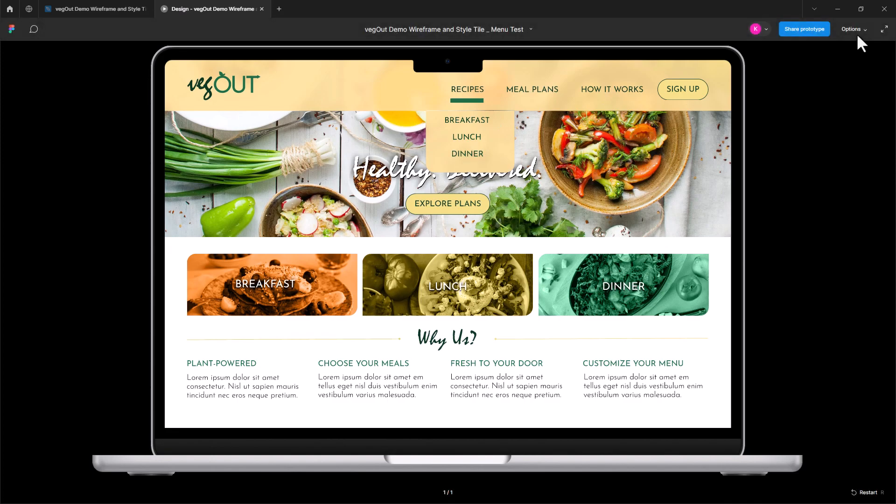
left_click(858, 27)
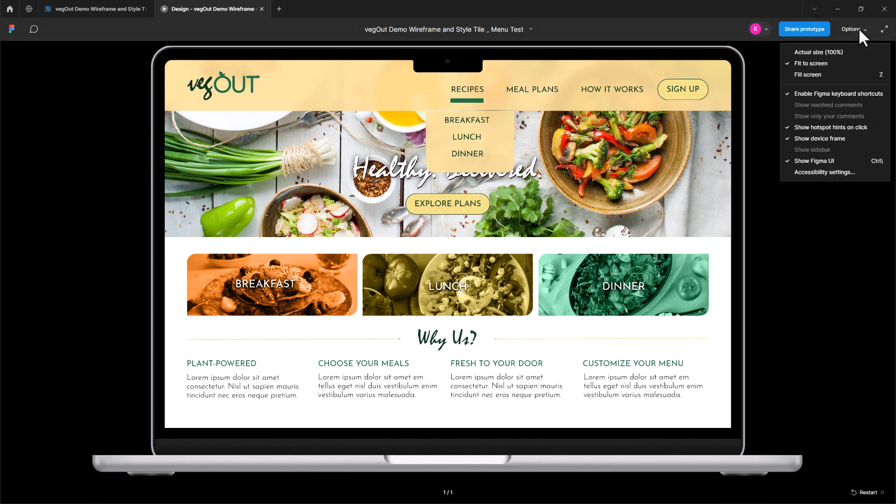
left_click(835, 50)
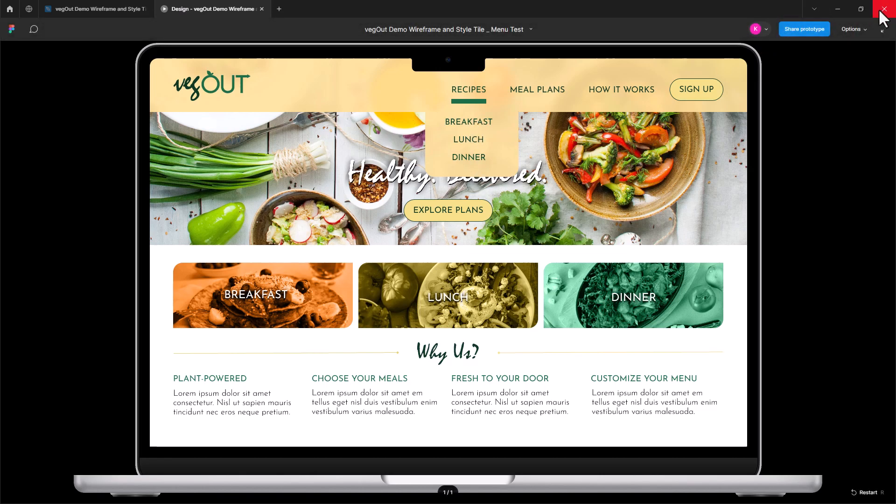
left_click(262, 8)
Step: Shorten the dropdown panel to a height of 124 and centre the BREAKFAST item horizontally on it
left_click(455, 309)
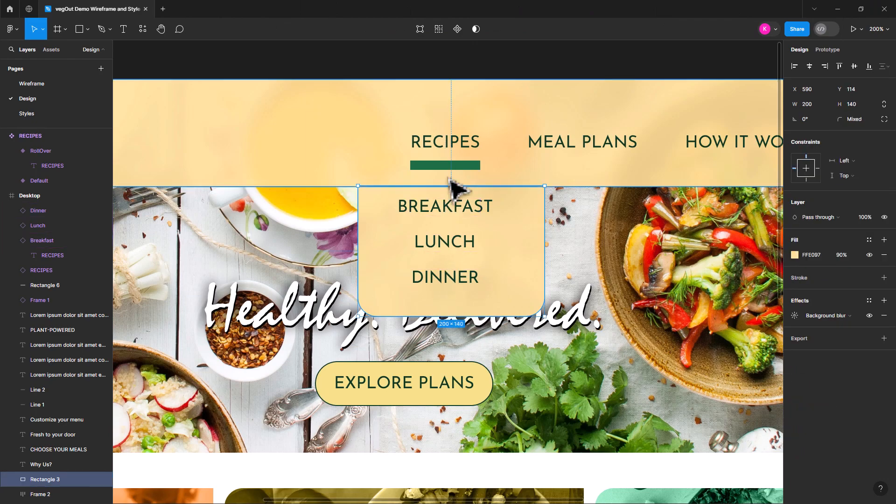
left_click_drag(435, 313, 435, 300)
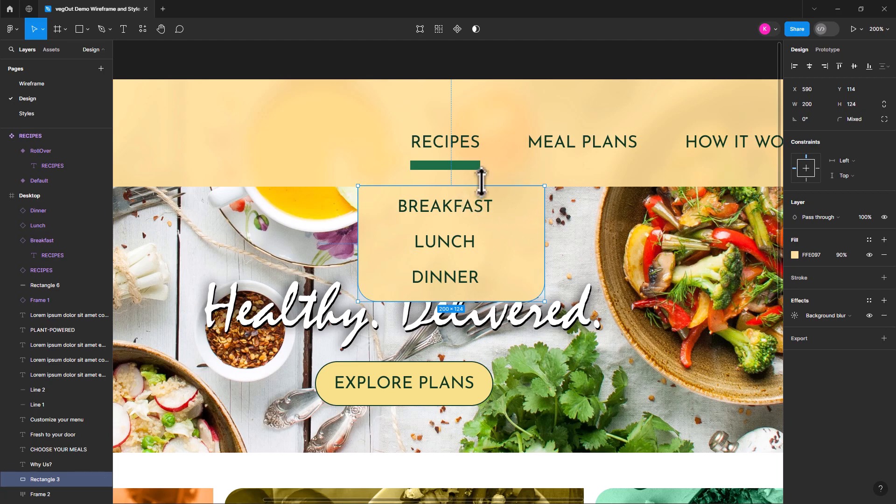
left_click(479, 208)
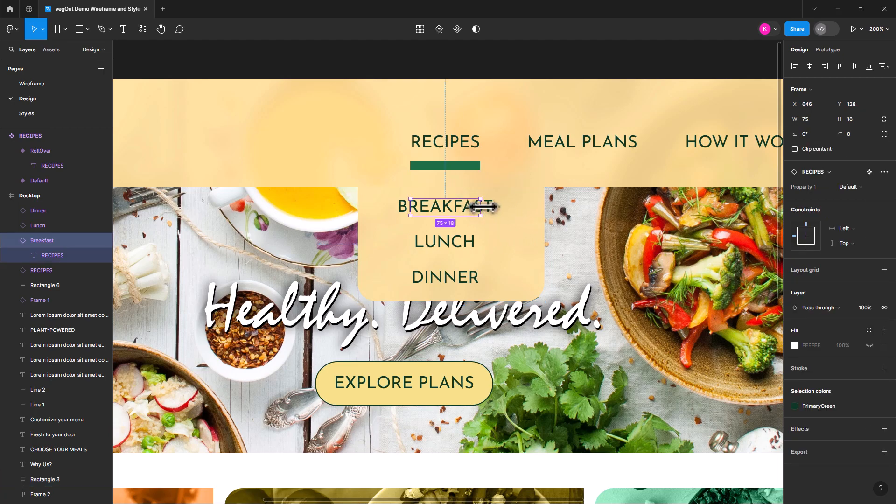
left_click(537, 217, "shift")
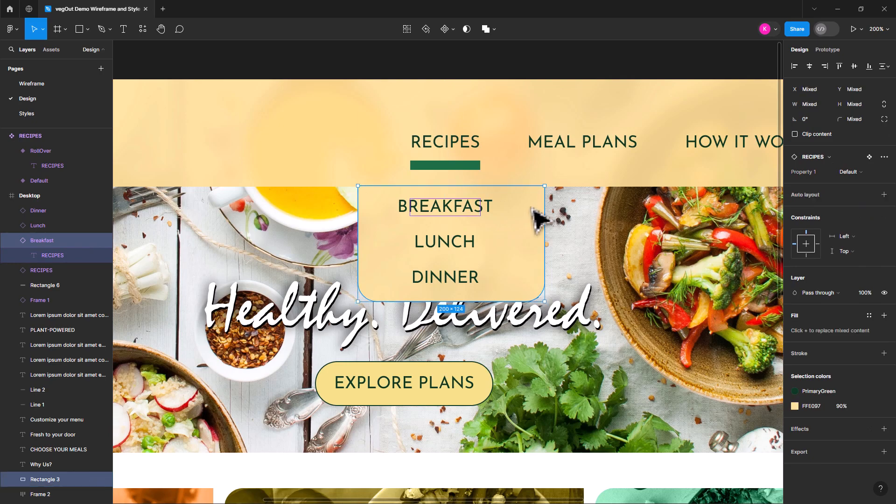
left_click(808, 64)
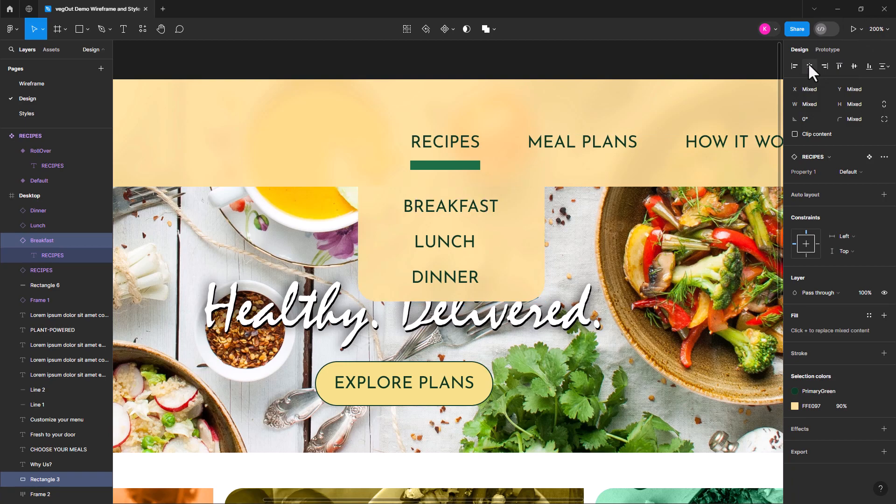
Step: Centre the LUNCH and DINNER items horizontally on the dropdown panel, in line with BREAKFAST
left_click(472, 247)
left_click(462, 281, "shift")
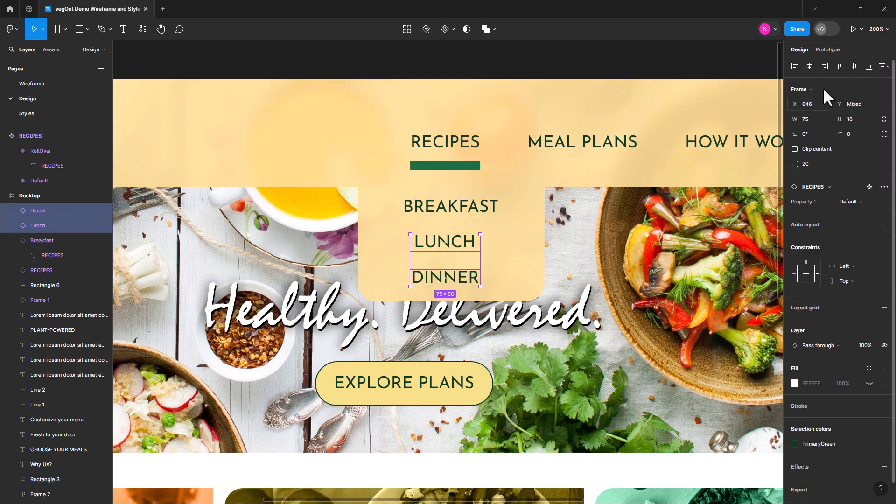
left_click(482, 210, "shift")
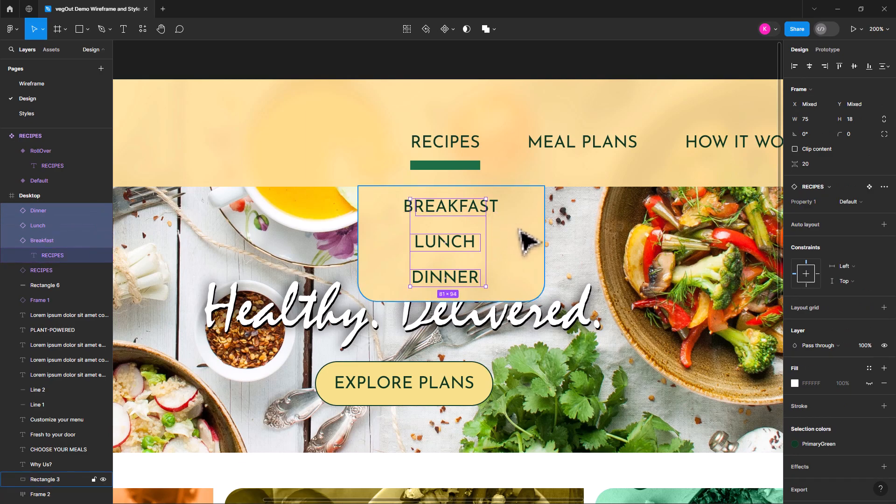
left_click(525, 240, "shift")
left_click(808, 66)
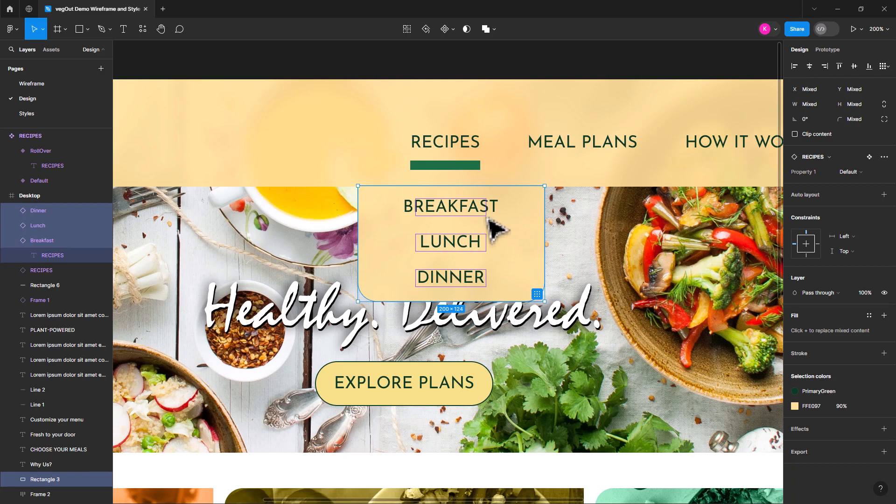
Step: Nudge the dropdown panel and its three items 7 px to the left so they sit centred beneath the header's RECIPES item
key("Left")
key("Left")
key("Left")
key("Left")
key("Left")
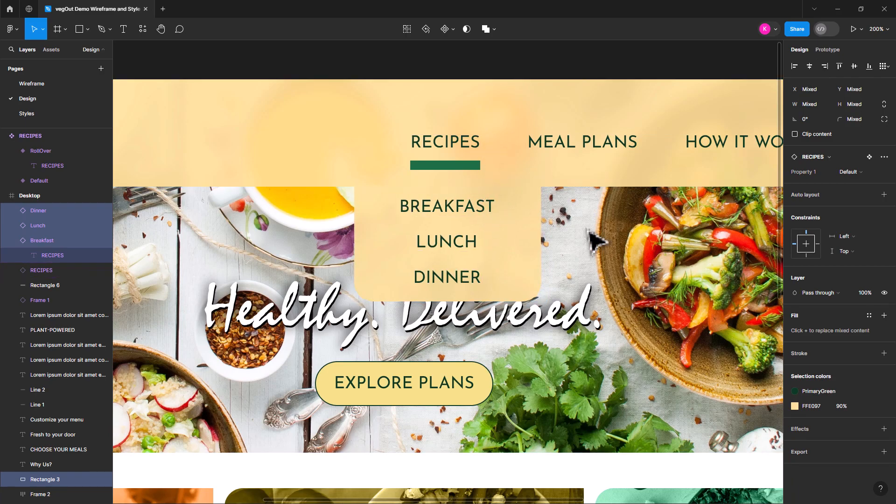
key("Left")
key("Left")
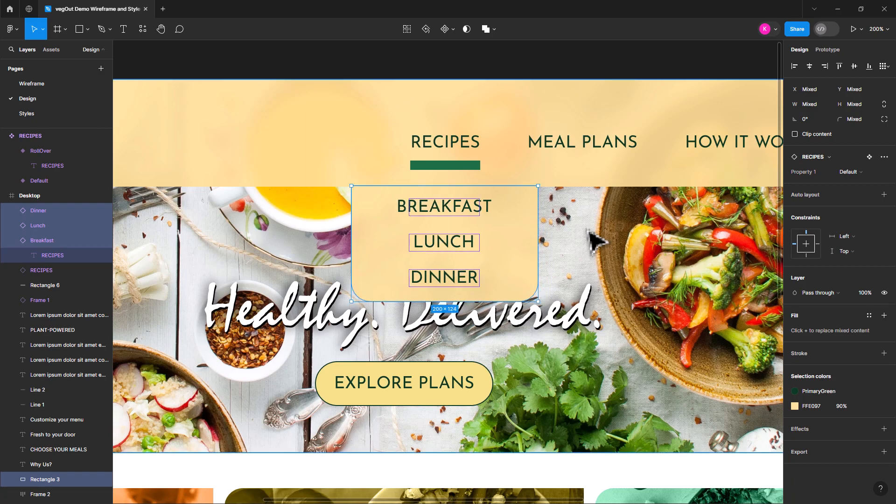
left_click(537, 73)
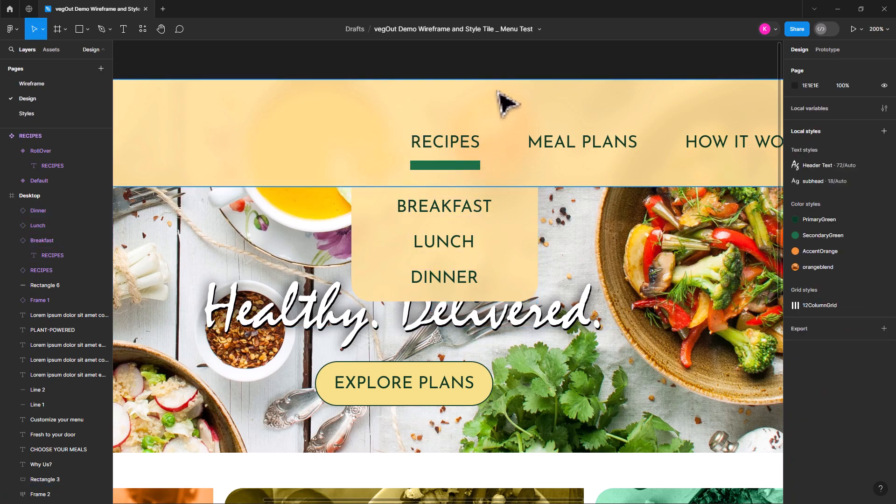
Step: Try sliding the dropdown panel and its three items up over the header, and bring them back down beneath it
left_click(517, 215)
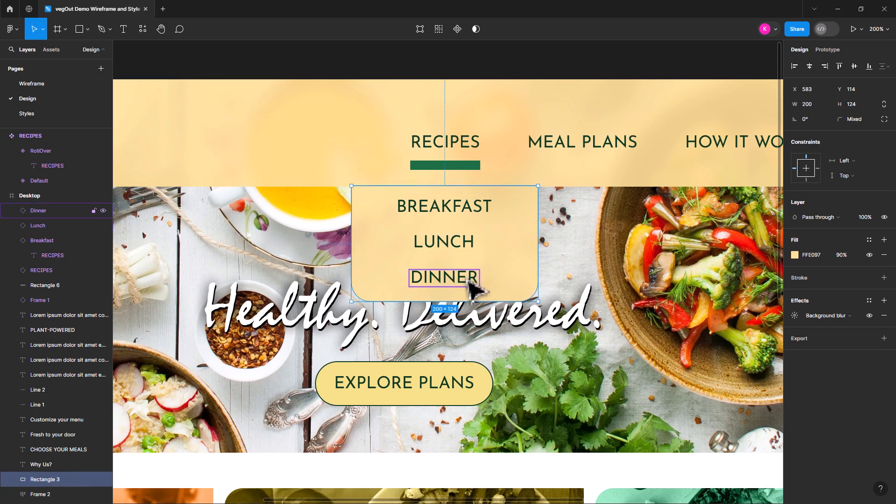
left_click(443, 275)
left_click(460, 247, "shift")
left_click(475, 209, "shift")
left_click(529, 225, "shift")
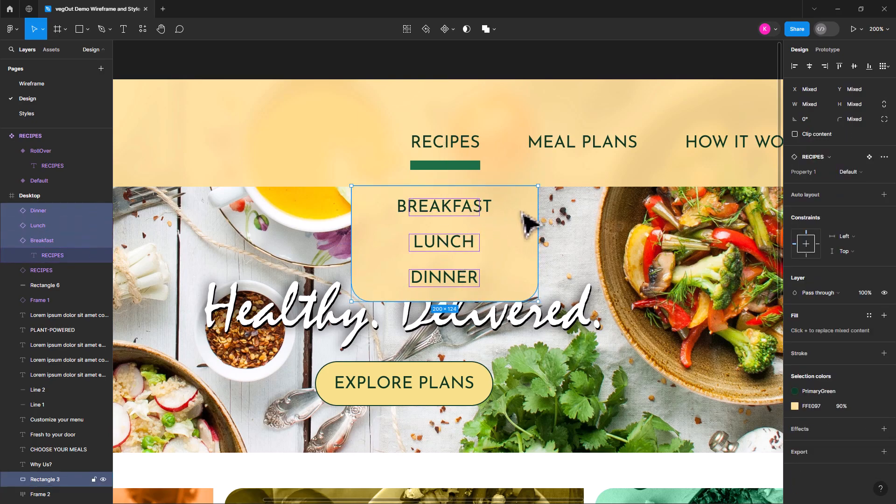
key("shift+Up")
key("shift+Up")
key("shift+Up")
key("shift+Up")
key("shift+Up")
key("shift+Up")
key("shift+Up")
key("shift+Up")
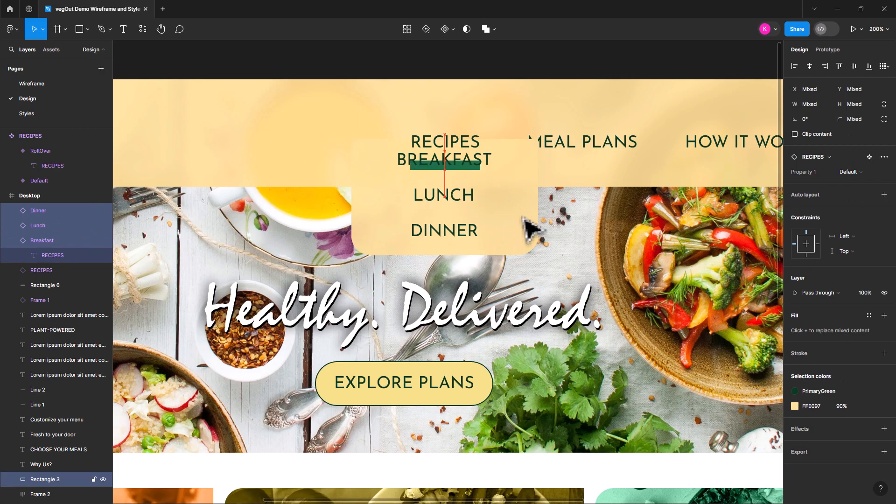
key("shift+Down")
key("shift+Down")
key("shift+Down")
key("shift+Down")
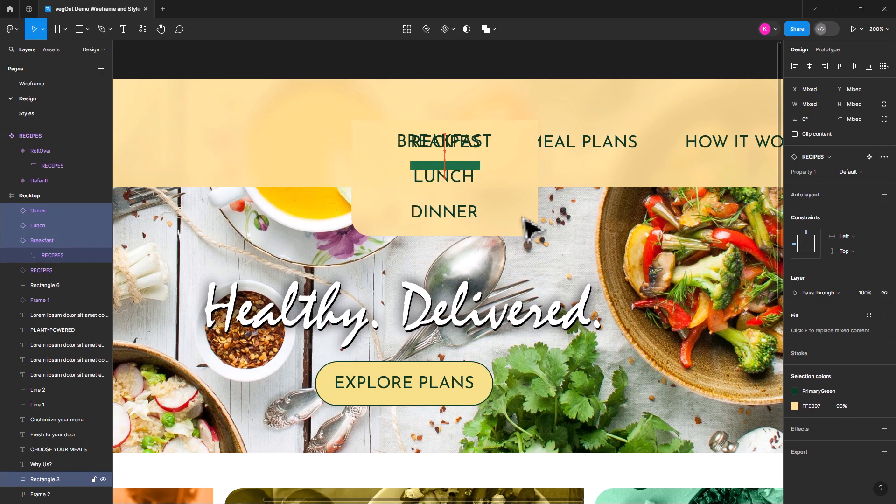
key("shift+Down")
key("shift+Down")
key("shift+Down")
key("shift+Down")
key("shift+Down")
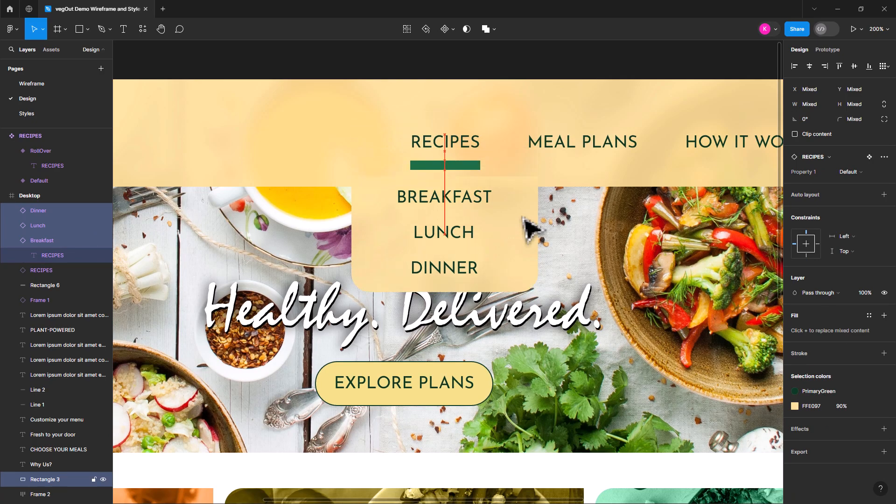
key("shift+Up")
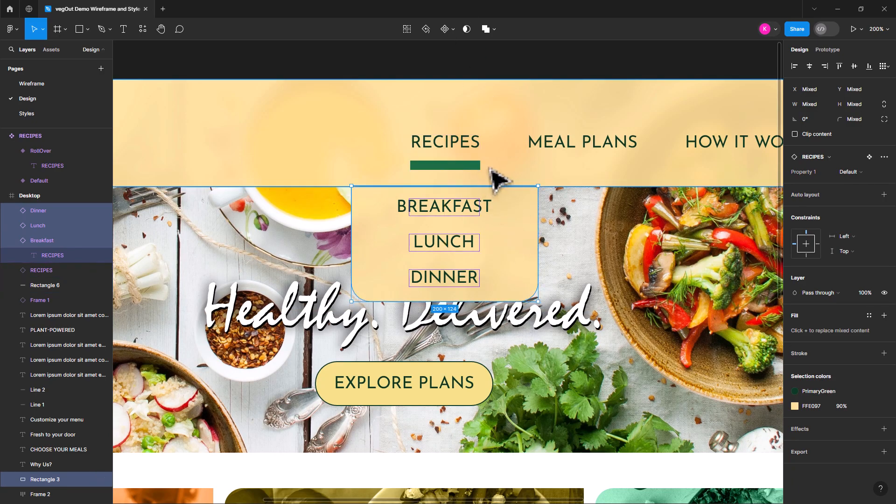
Step: Reorder the dropdown panel's Rectangle 3 layer to directly below Breakfast and rename it BG
left_click(516, 234)
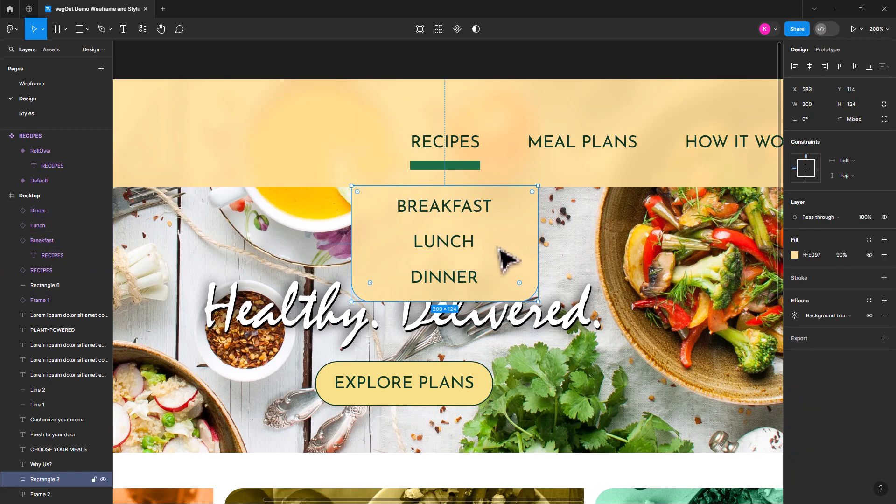
scroll(74, 280, "down", 4)
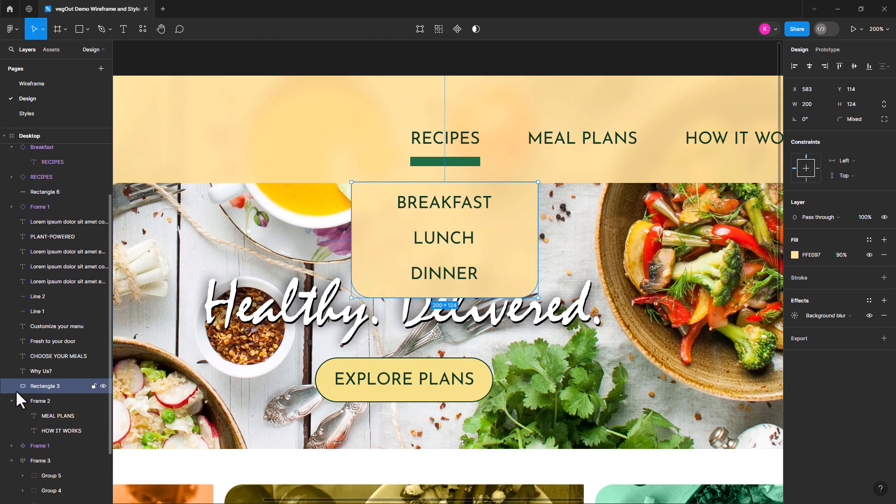
scroll(52, 380, "up", 2)
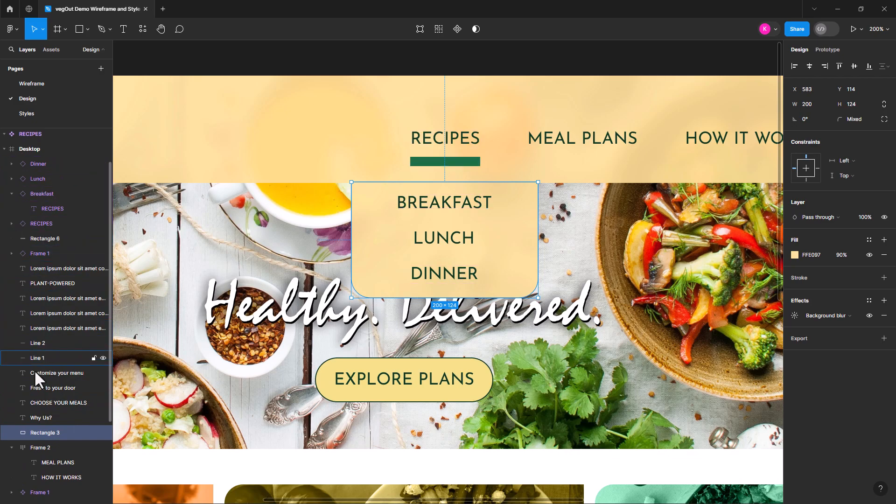
left_click_drag(38, 433, 17, 216)
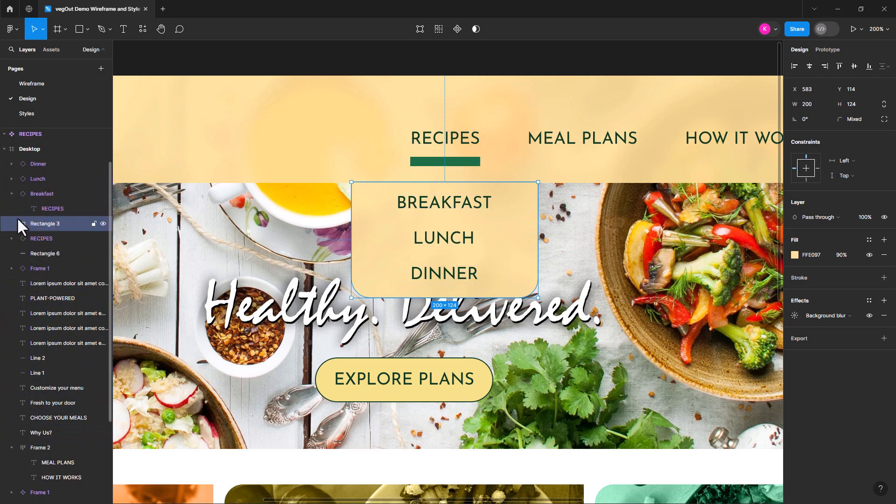
double_click(44, 224)
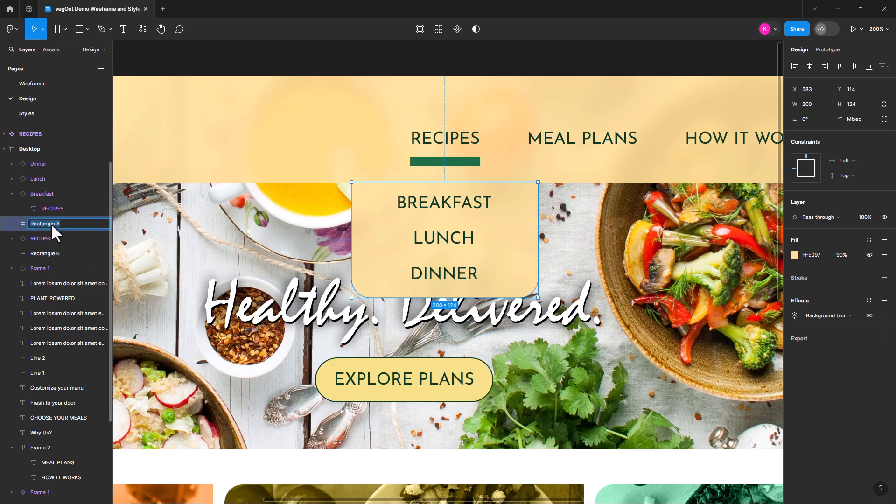
key("Return")
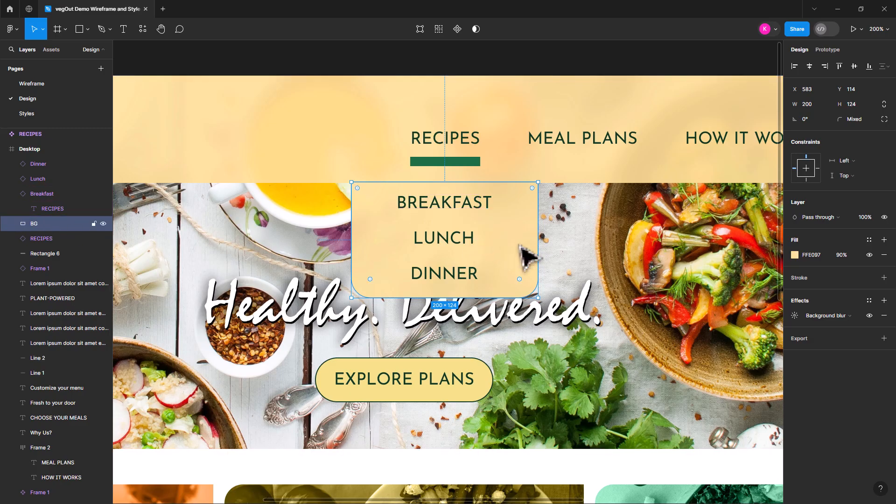
Step: Duplicate the BG rectangle in place and rename the lower of the two layers MASK
key("ctrl+d")
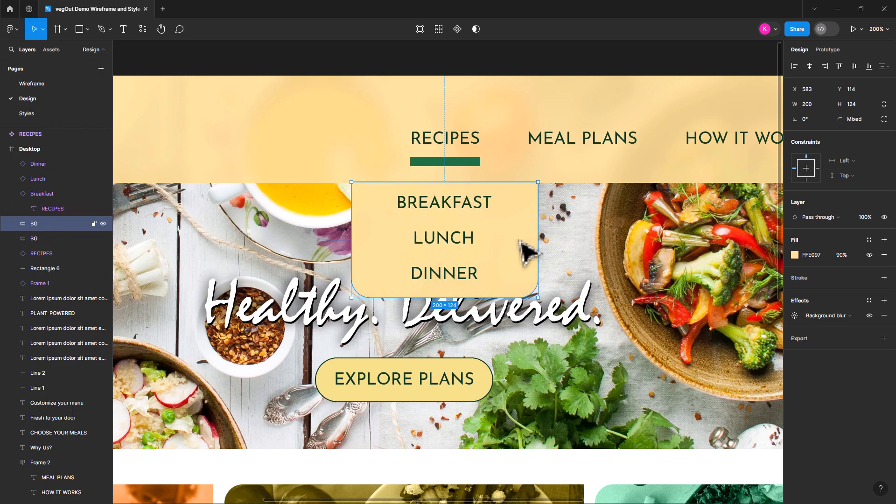
left_click(38, 237)
double_click(38, 237)
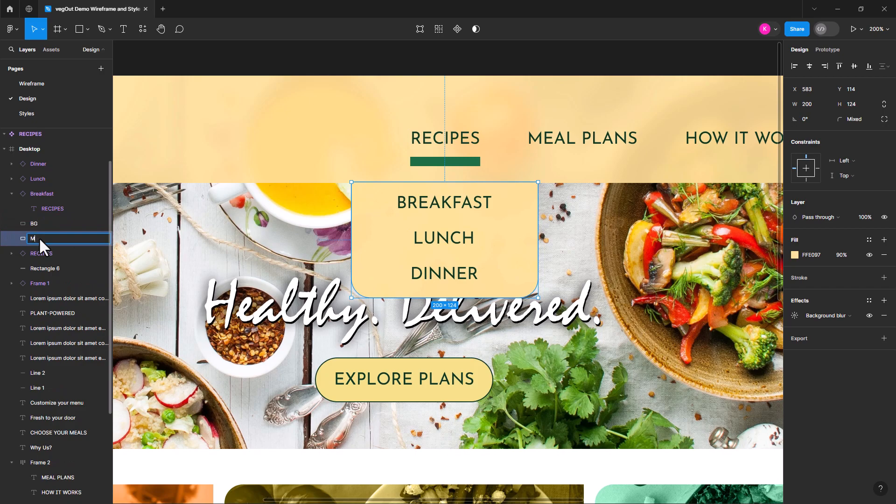
key("Return")
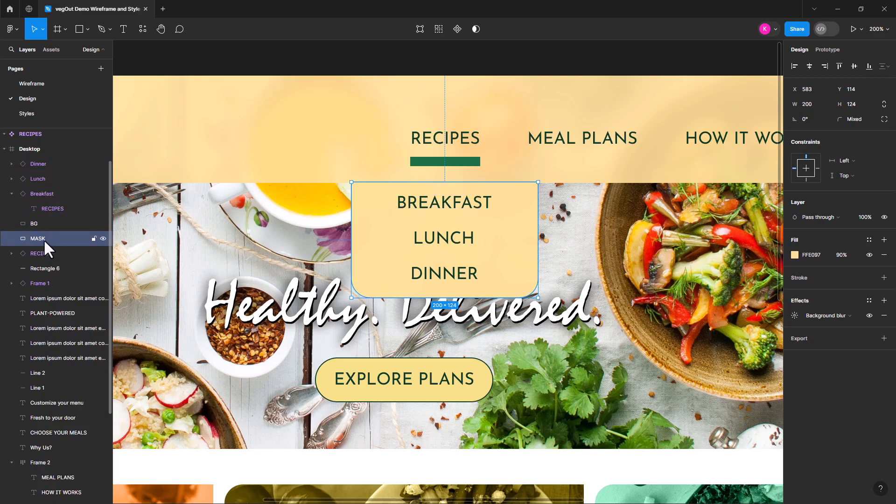
Step: Mask the Dinner, Lunch, Breakfast and BG layers with the MASK rectangle, and select the BG layer inside the mask group
left_click(42, 163, "shift")
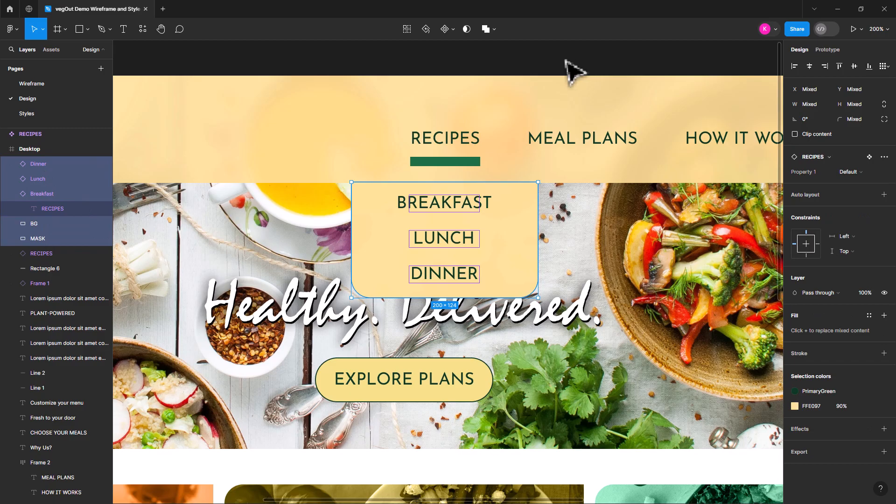
left_click(466, 27)
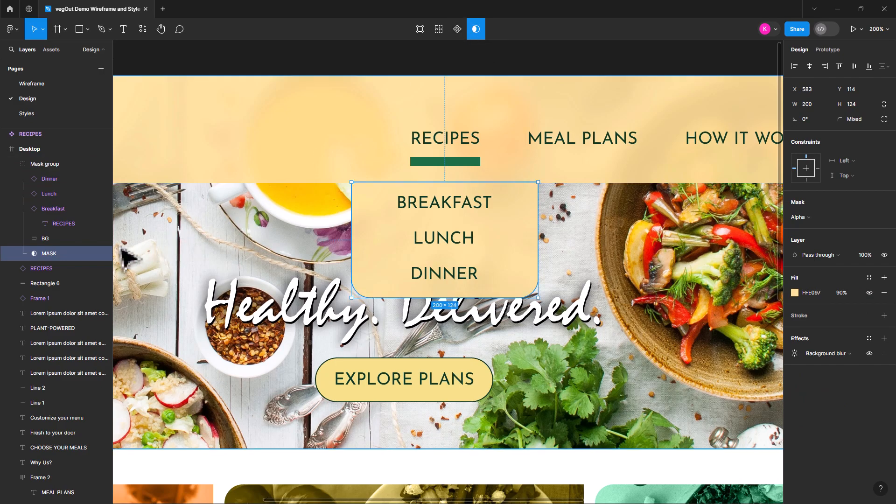
left_click(48, 236)
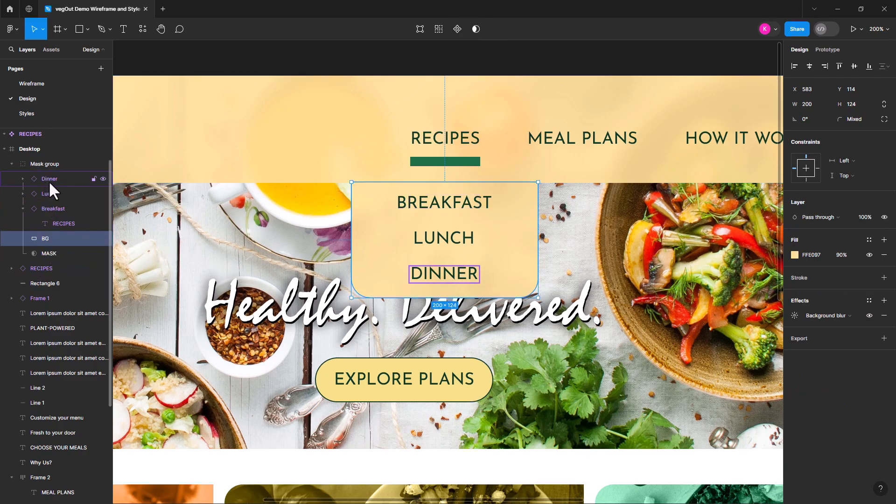
Step: Try sliding the BG, Breakfast, Lunch and Dinner layers up within the mask group, and bring them back down to their original position
left_click(43, 254)
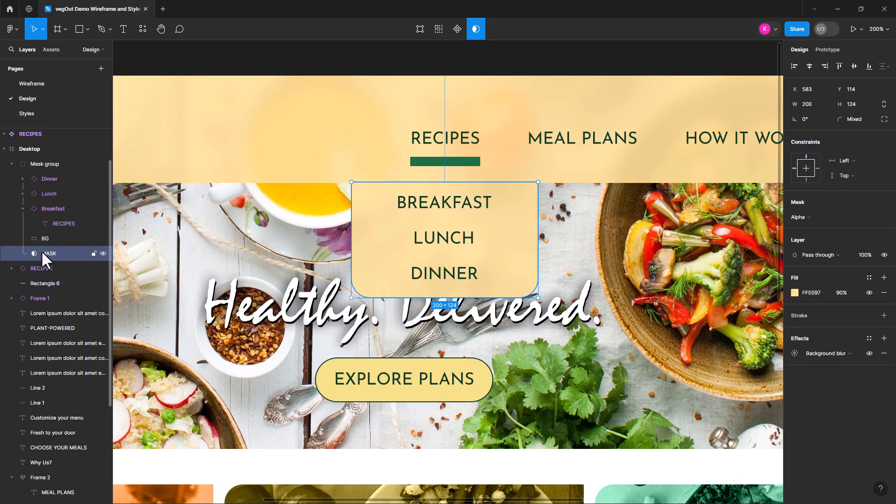
left_click(50, 237)
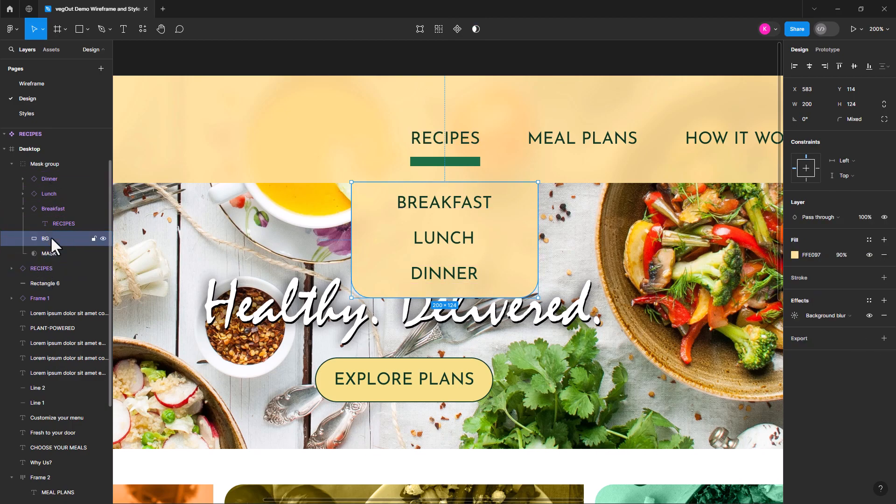
left_click(52, 180, "shift")
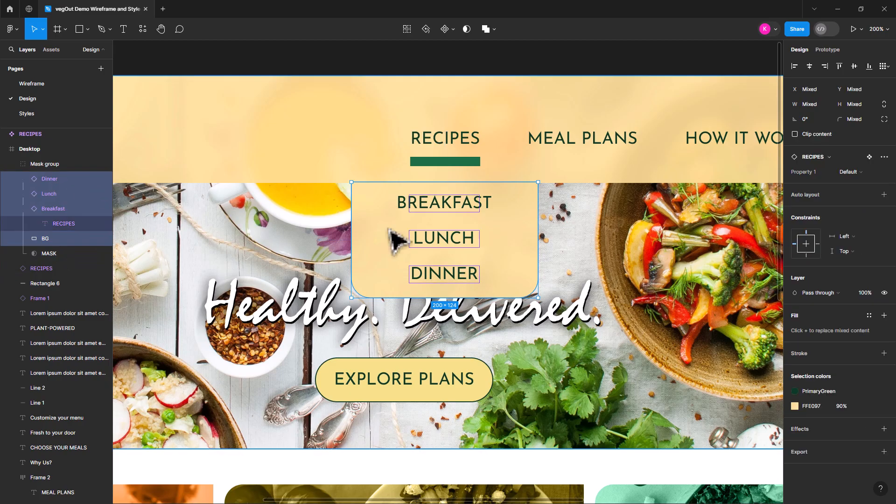
key("shift+Up")
key("shift+Up")
key("shift+Up")
key("shift+Up")
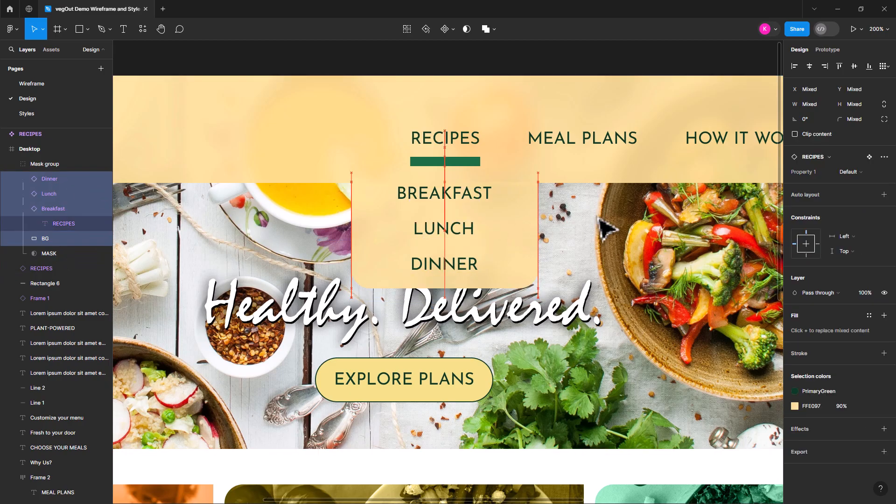
key("shift+Up")
key("shift+Up")
key("shift+Up")
key("shift+Up")
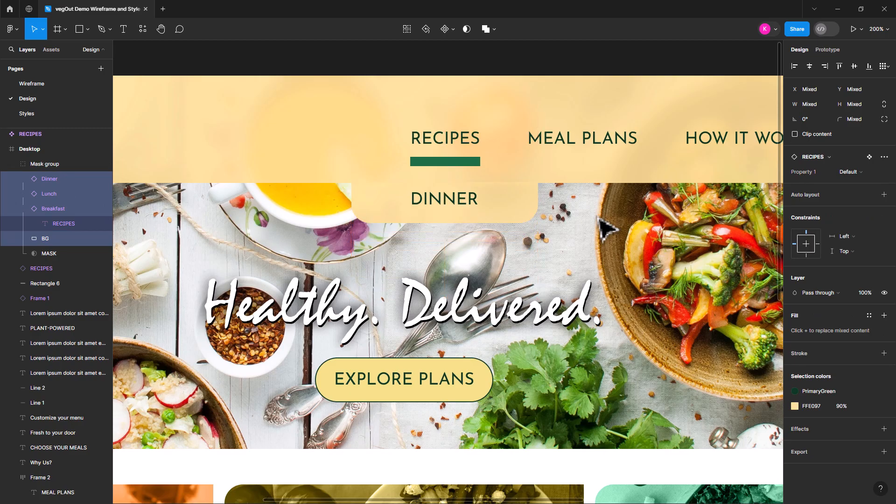
key("shift+Down")
key("shift+Down")
key("shift+Down")
key("shift+Down")
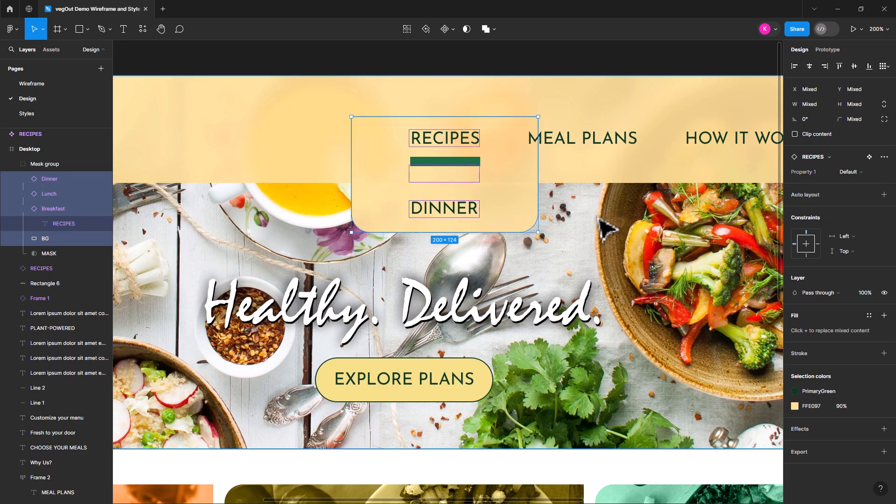
key("shift+Down")
key("shift+Down")
key("shift+Down")
key("shift+Down")
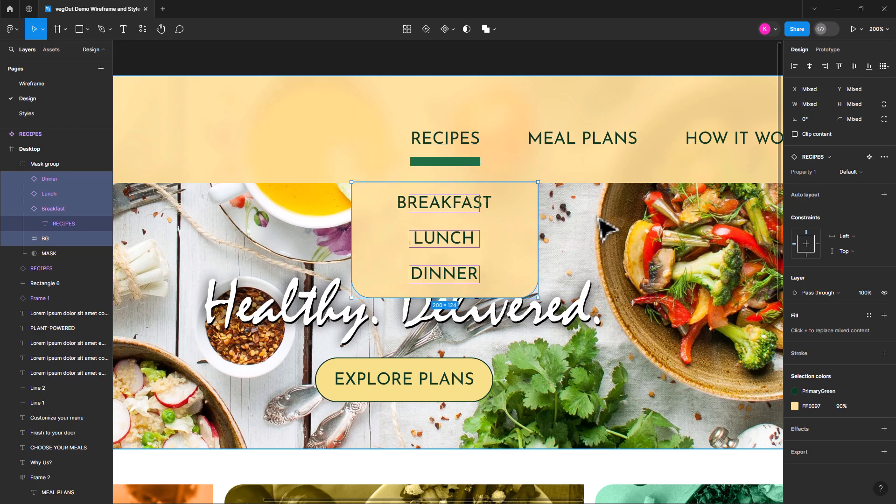
left_click(513, 65)
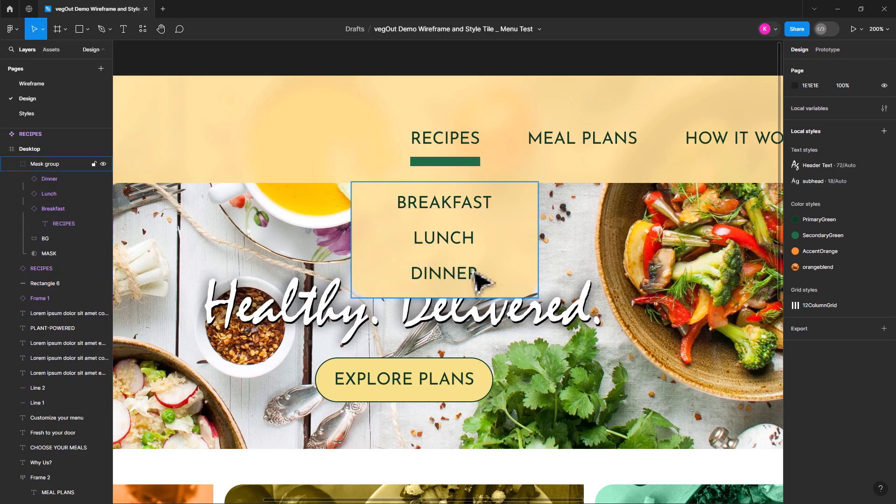
Step: Rename the green bar's Rectangle 6 layer beneath RECIPES as Indicator
left_click(462, 145)
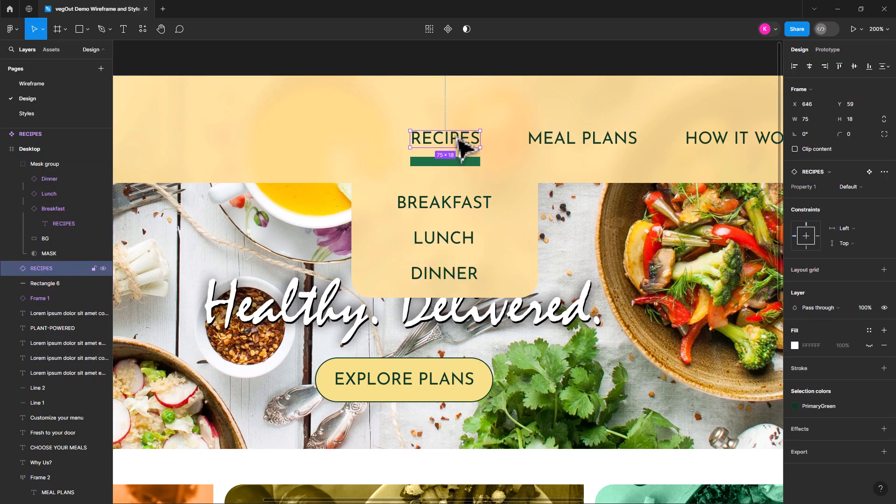
left_click(449, 162, "shift")
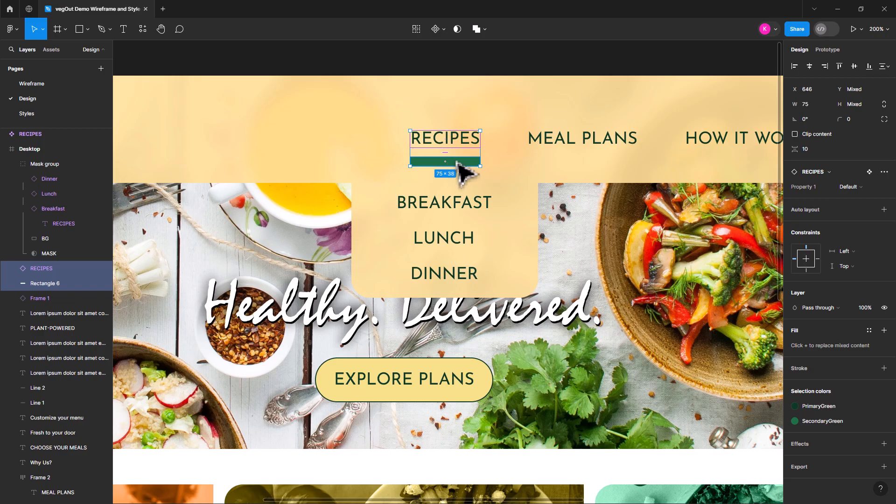
double_click(49, 283)
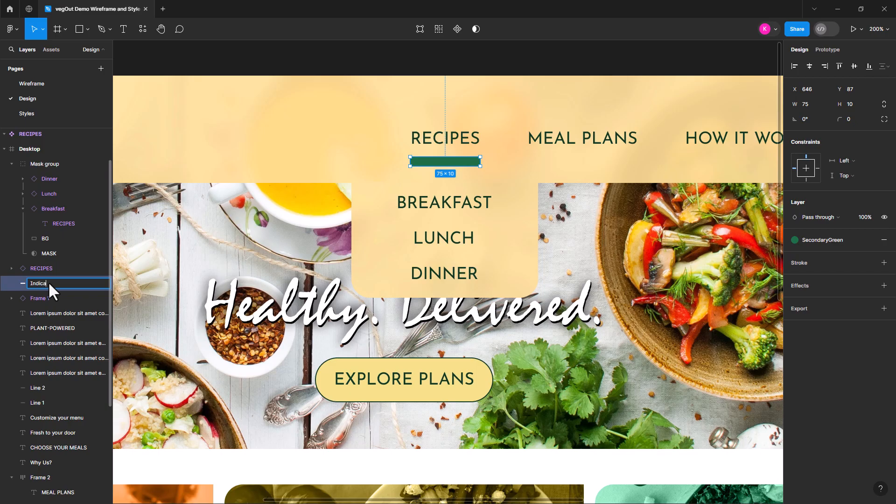
key("Return")
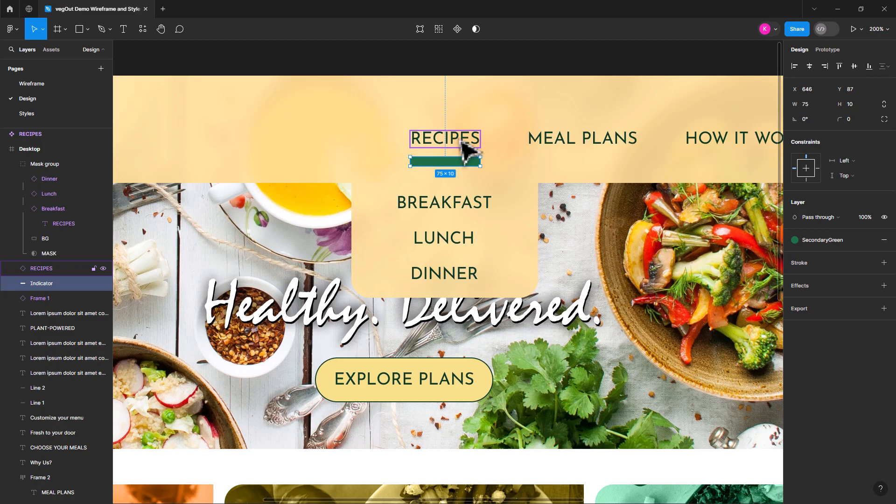
Step: Combine the Mask group, the RECIPES instance and the Indicator bar into one component and name it Drop Menu
left_click(464, 172, "shift")
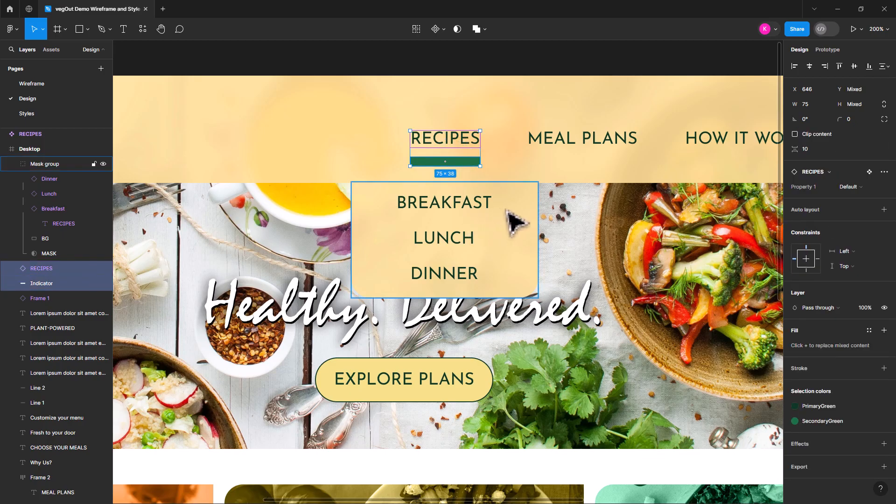
left_click(515, 222, "shift")
left_click(457, 213, "shift")
left_click(459, 215, "shift")
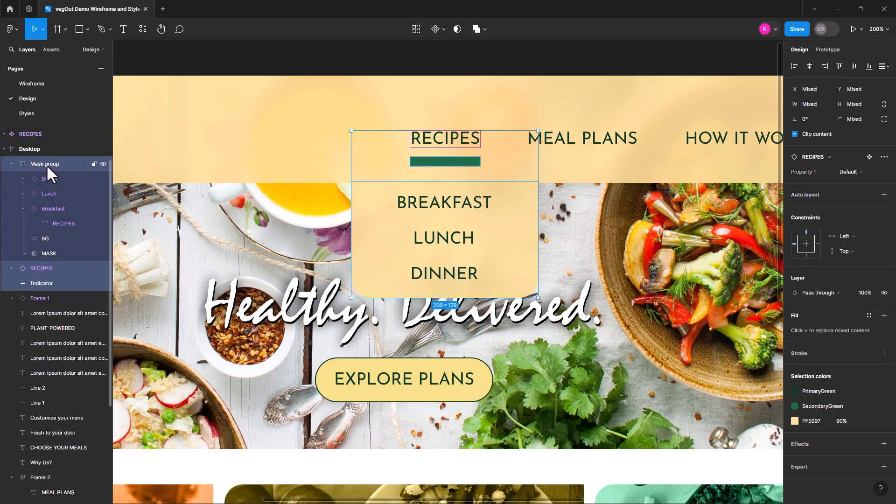
left_click(46, 164)
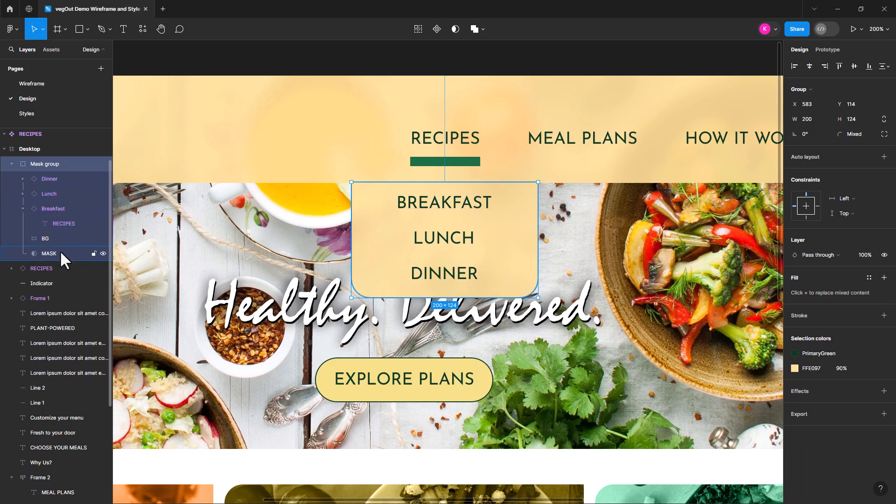
left_click(49, 284, "shift")
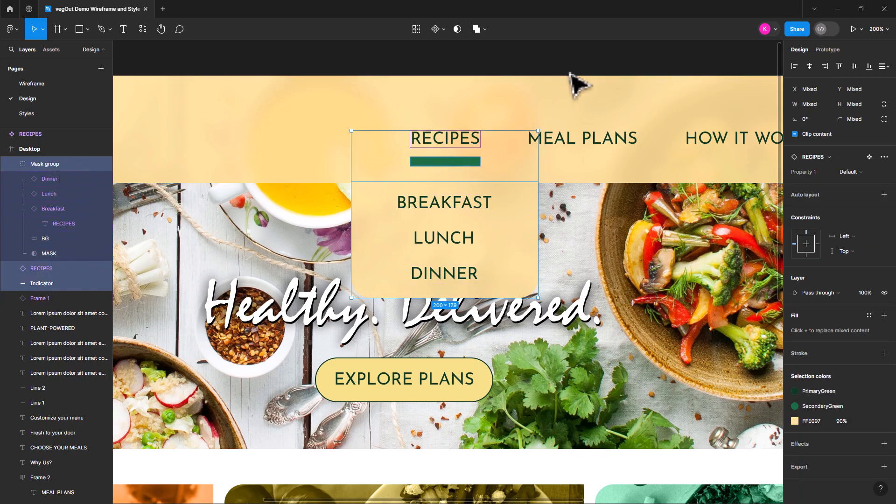
left_click(433, 29)
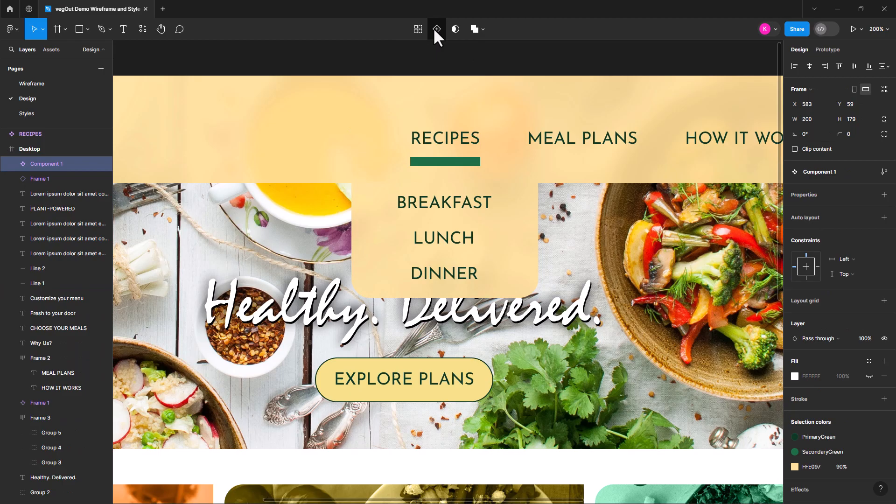
double_click(52, 163)
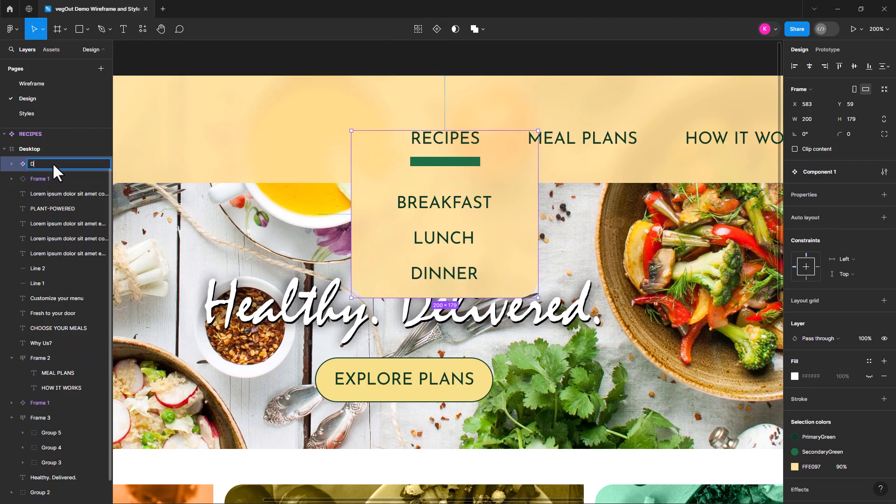
type("Drop Menu")
key("Return")
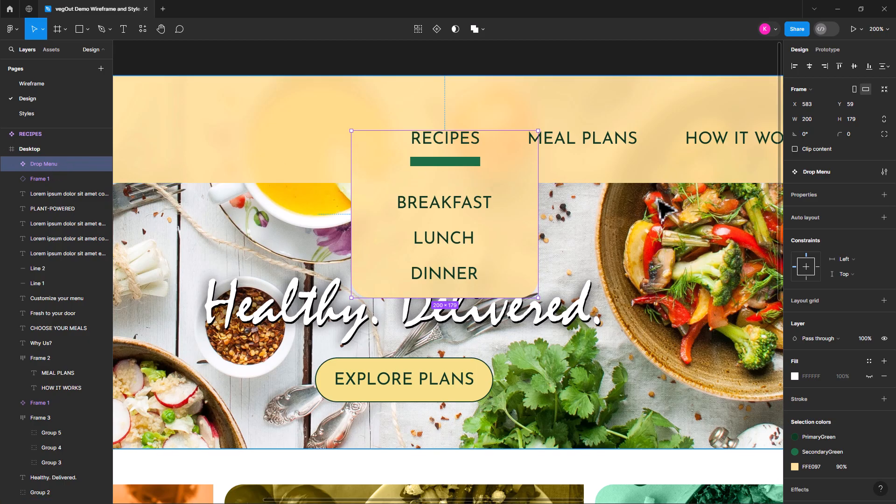
Step: Move the Drop Menu component out of the Desktop frame onto the empty canvas beside the RECIPES component set
left_click_drag(653, 270, 372, 252)
left_click_drag(177, 134, 742, 238)
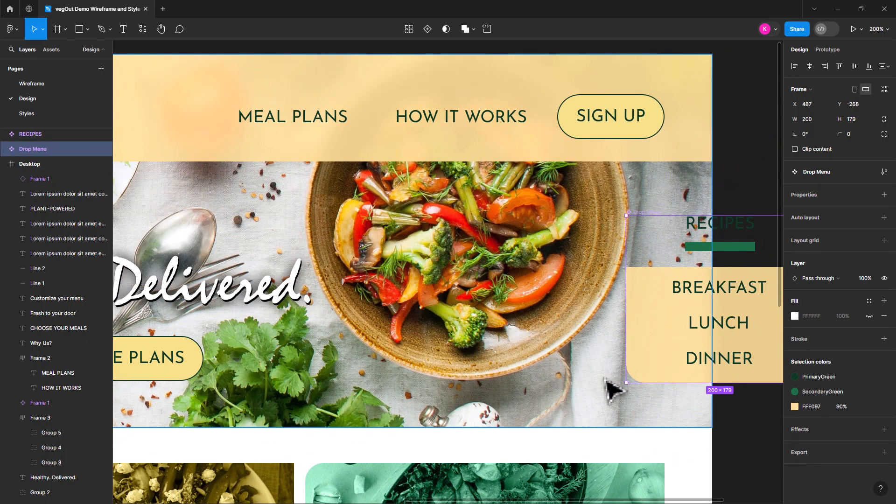
left_click_drag(556, 350, 210, 344)
left_click_drag(374, 230, 662, 94)
left_click_drag(638, 348, 592, 463)
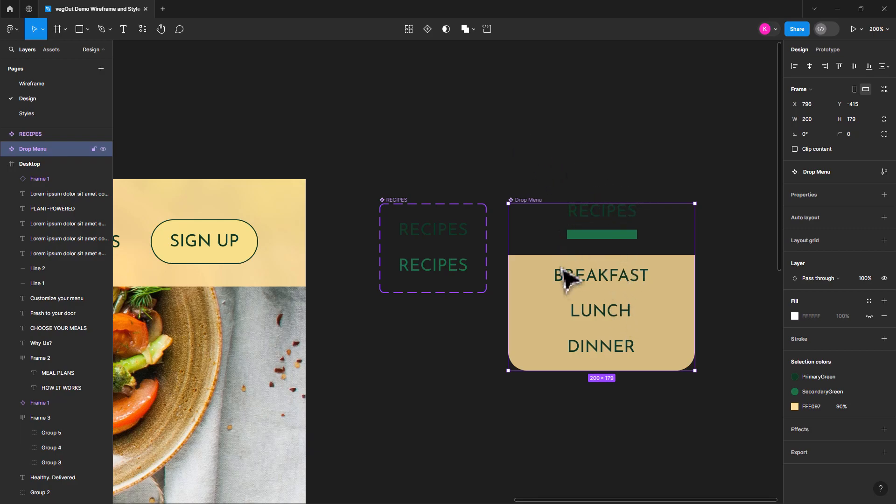
Step: Add a variant to the Drop Menu component named Drop, and rename the original variant Normal
scroll(631, 243, "down", 1)
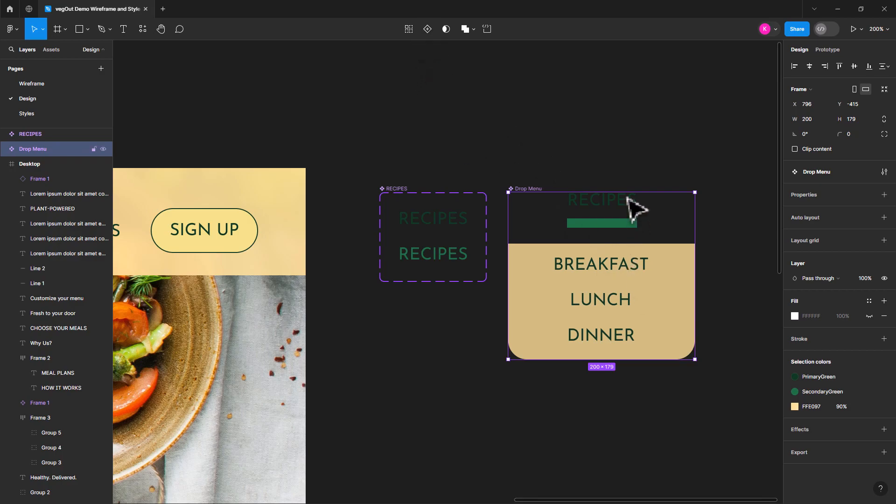
left_click(427, 28)
scroll(640, 472, "down", 2)
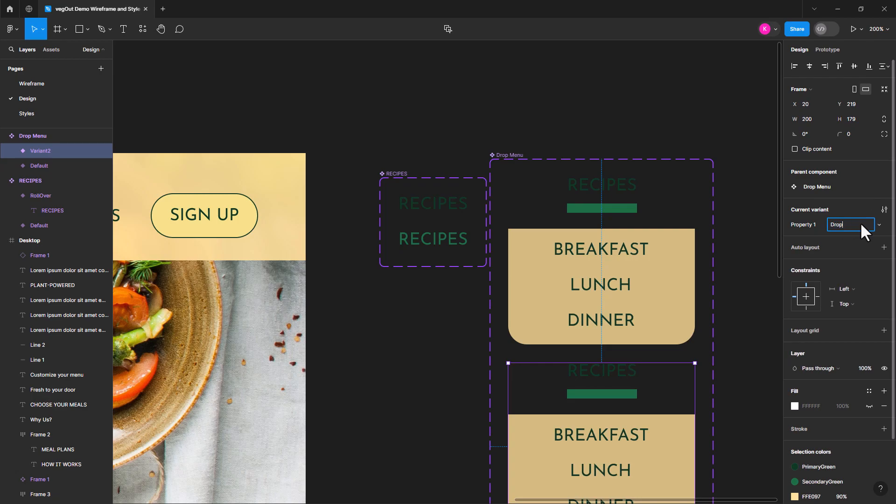
key("Return")
left_click(615, 255)
left_click(842, 224)
type("Normal")
key("Return")
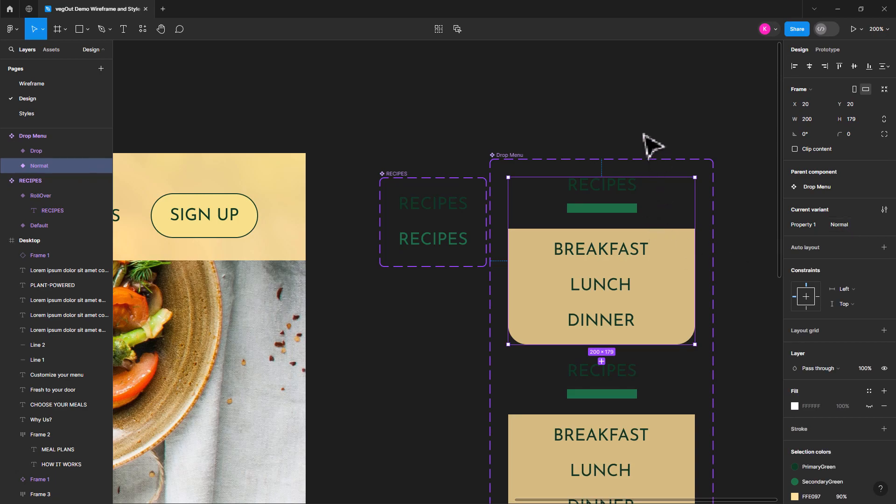
Step: Detach the SecondaryGreen style from the Normal variant's Indicator bar and set its fill opacity to 0%
left_click(604, 210)
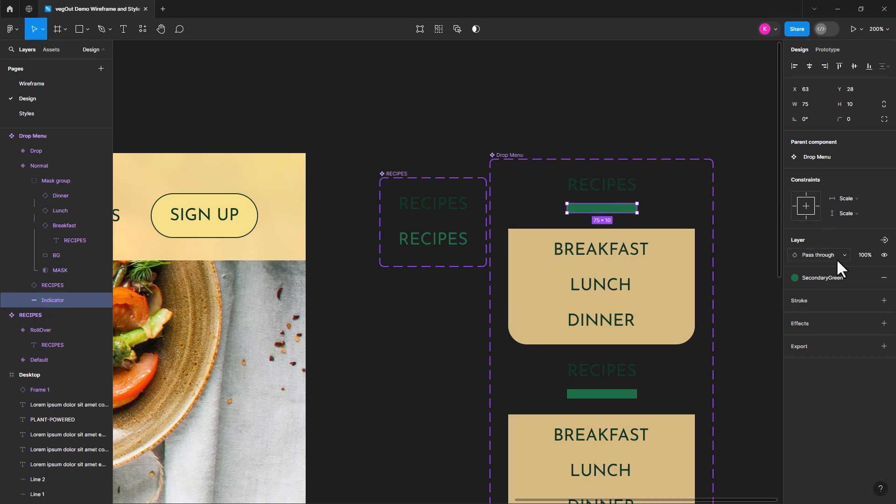
left_click(868, 276)
left_click(846, 292)
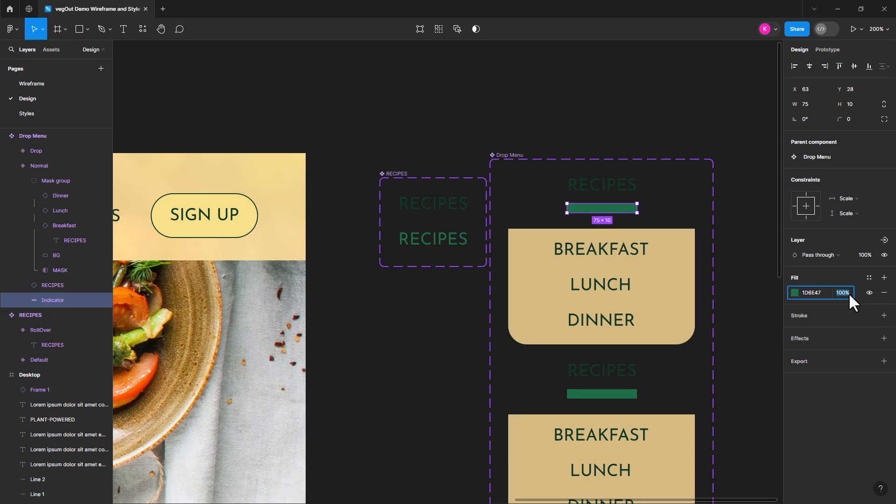
type("0")
key("Return")
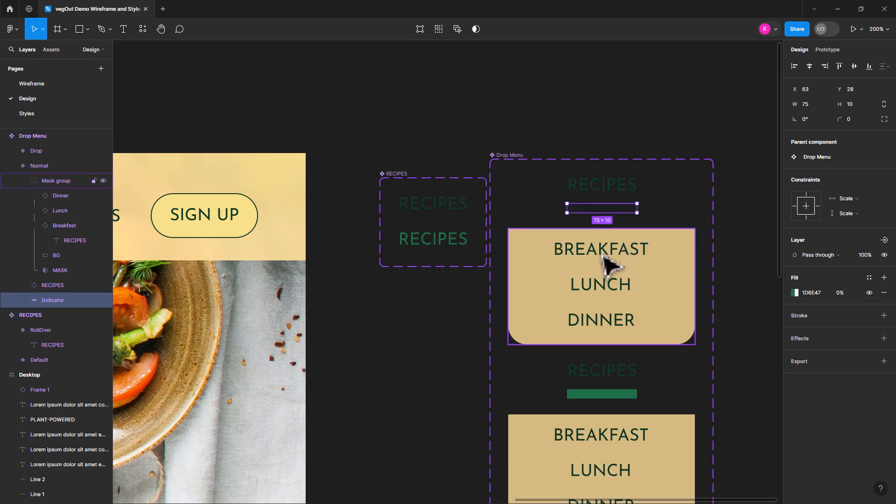
Step: Shift the Normal variant's BG, Breakfast, Lunch and Dinner layers up about 130 px, fully outside the mask so they are hidden
left_click(55, 256)
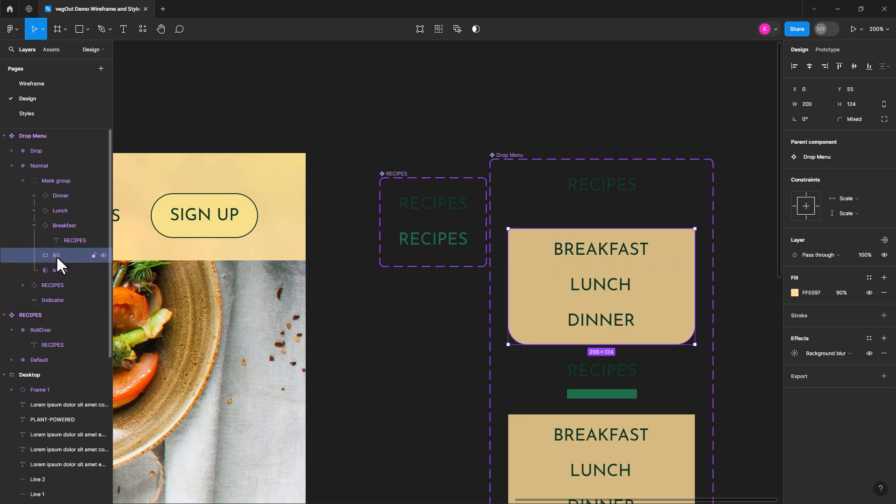
left_click(63, 197, "shift")
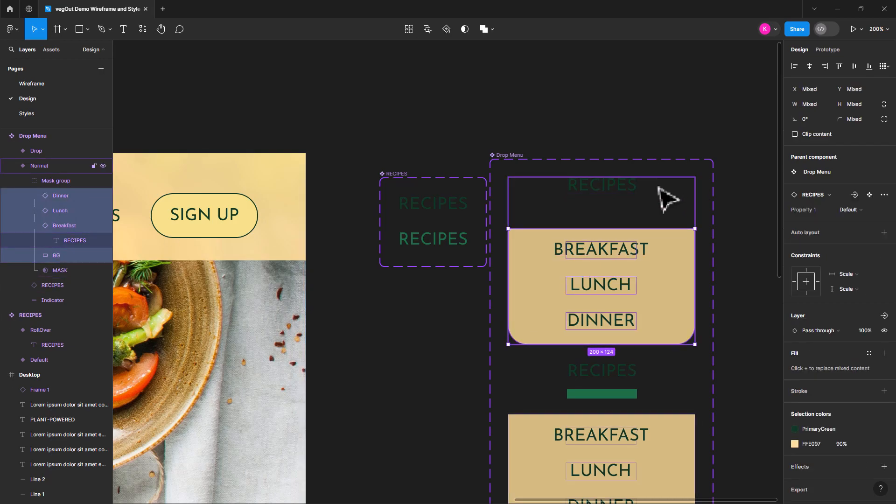
key("shift+Up")
key("shift+Up")
key("shift+Up")
key("shift+Up")
key("shift+Up")
key("shift+Up")
key("shift+Up")
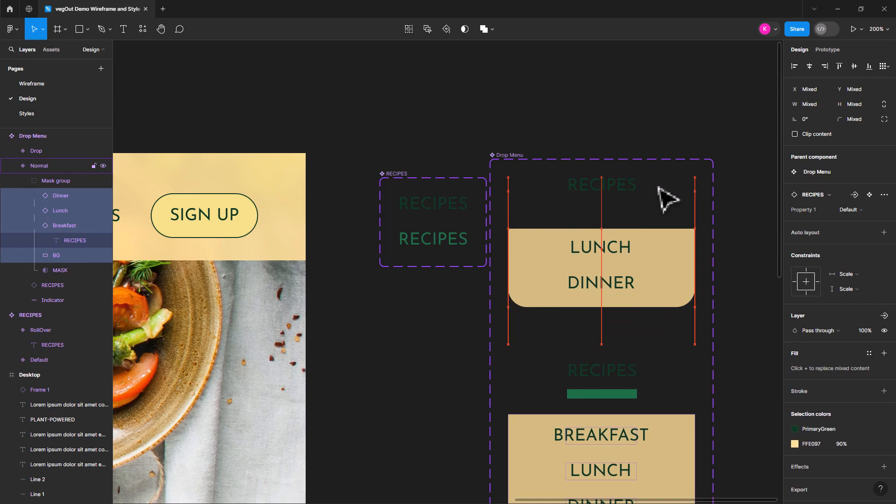
key("shift+Up")
key("shift+Up")
key("shift+Up")
key("shift+Up")
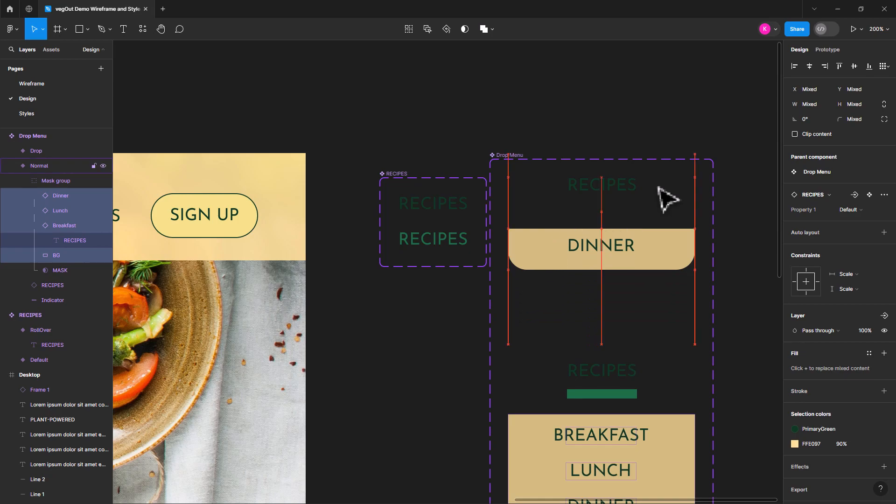
key("shift+Up")
key("shift+Up")
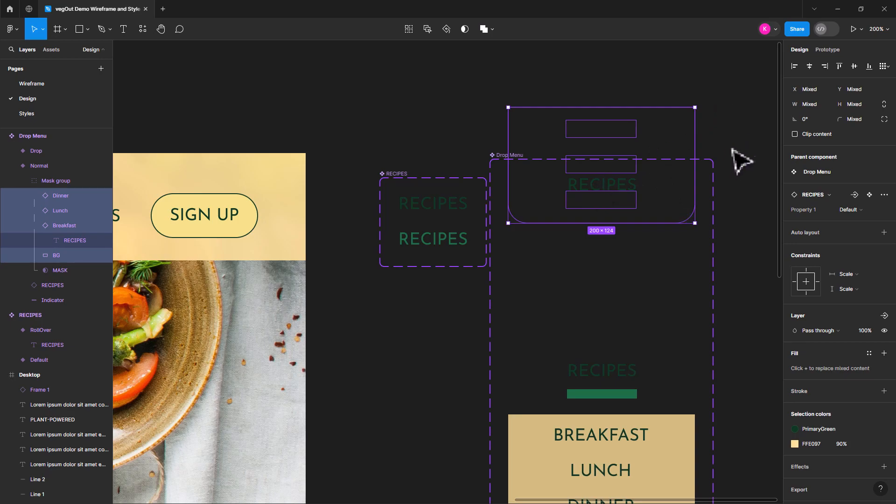
left_click(734, 130)
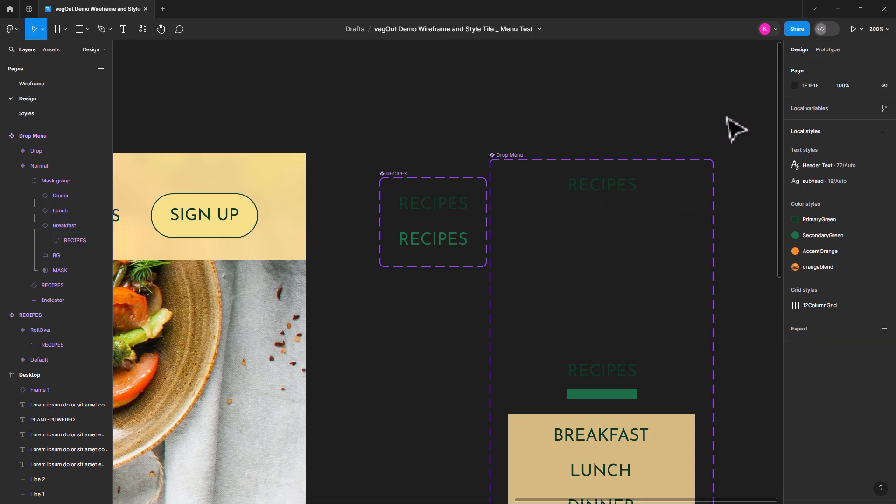
scroll(664, 137, "down", 1)
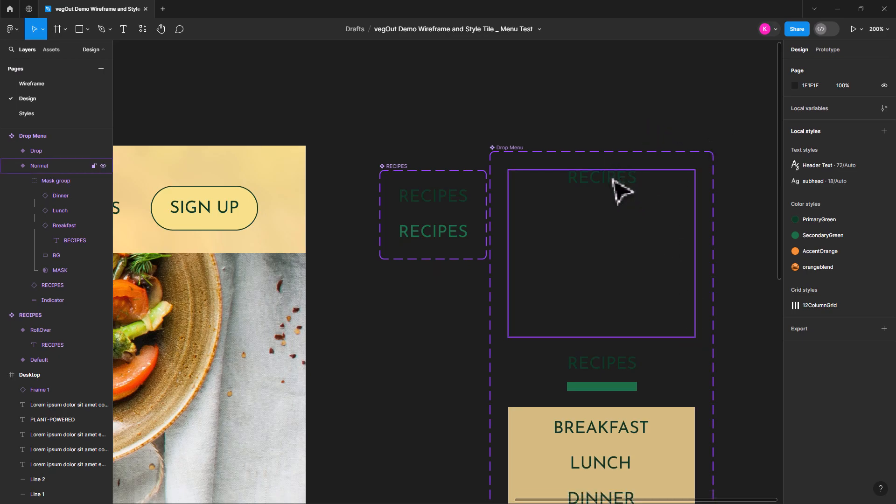
scroll(618, 210, "down", 1)
scroll(625, 411, "down", 1)
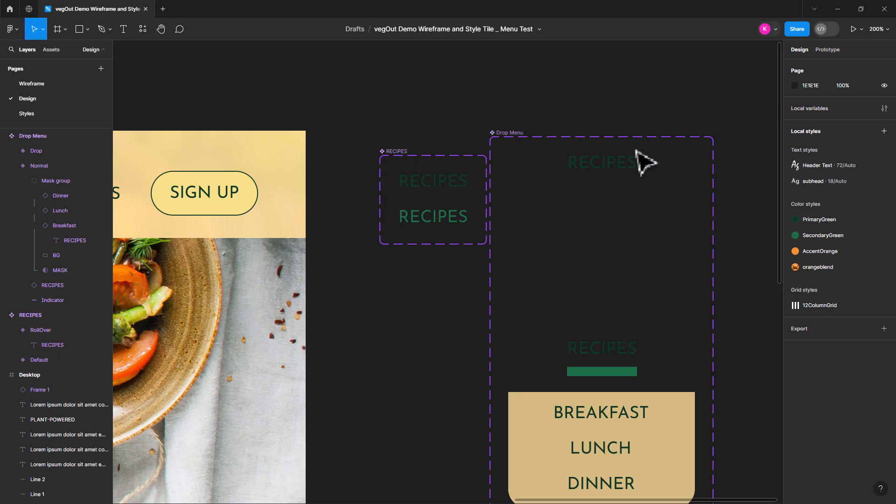
Step: Add a Mouse enter interaction to the text layer nested inside the Normal variant's RECIPES instance
left_click(827, 49)
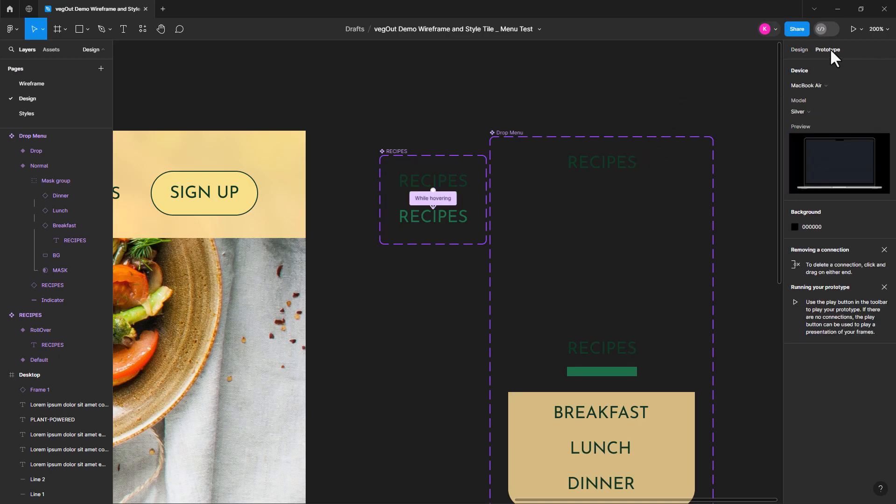
left_click(635, 177)
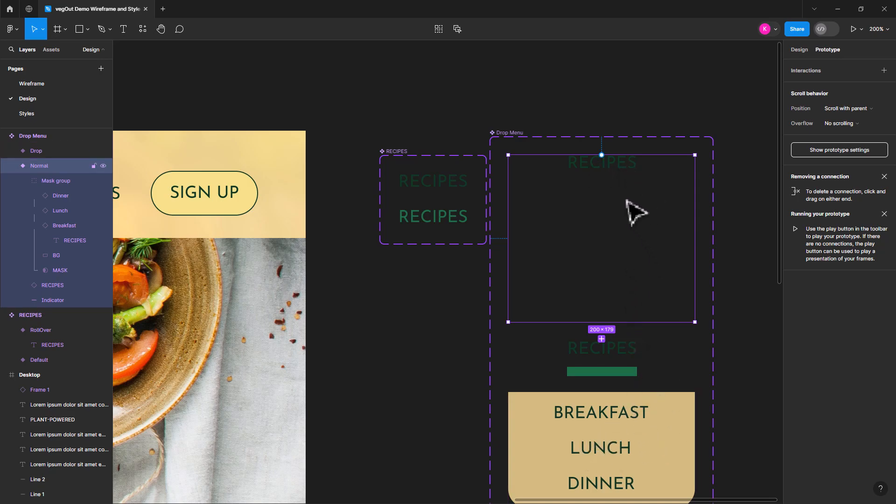
left_click(616, 165)
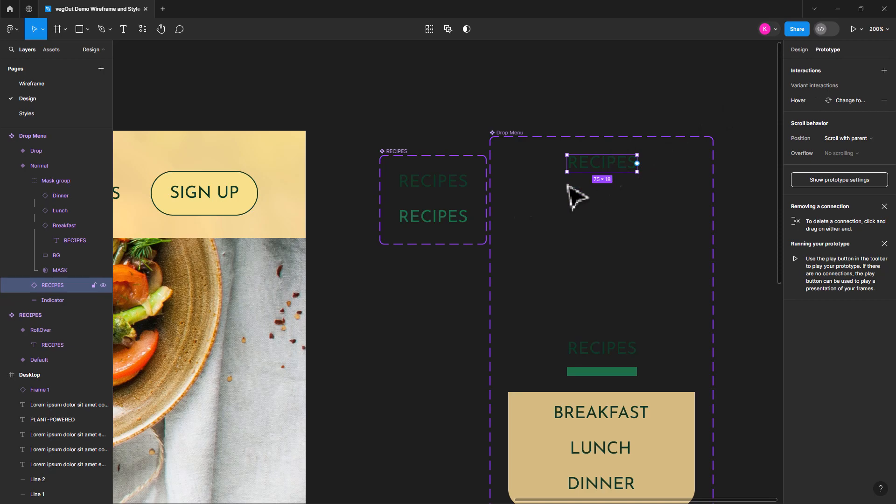
left_click(23, 285)
left_click(45, 301)
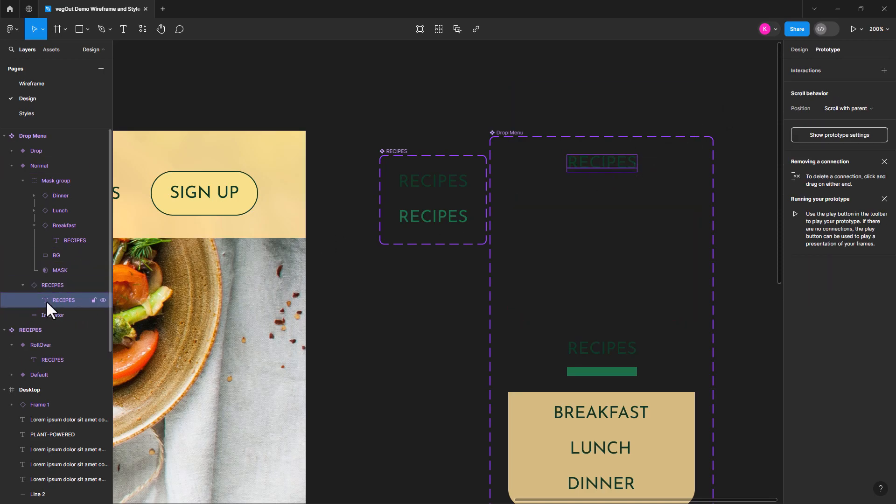
left_click(43, 284)
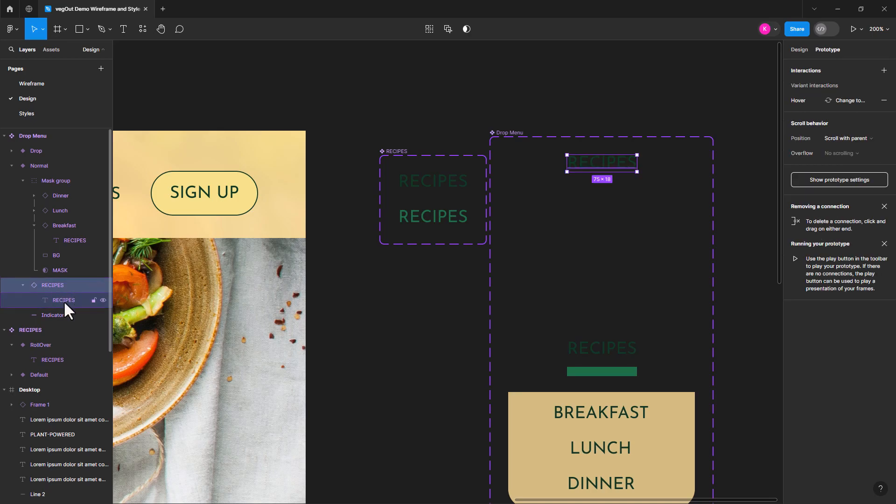
left_click(63, 299)
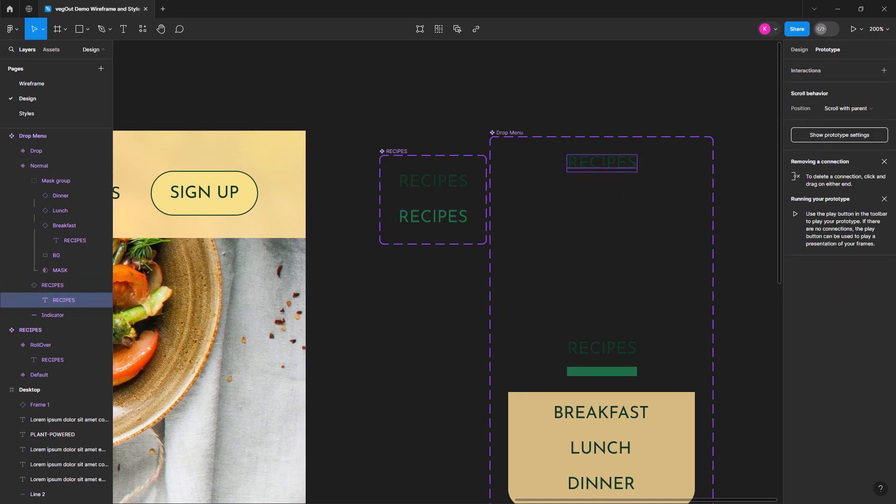
left_click(883, 70)
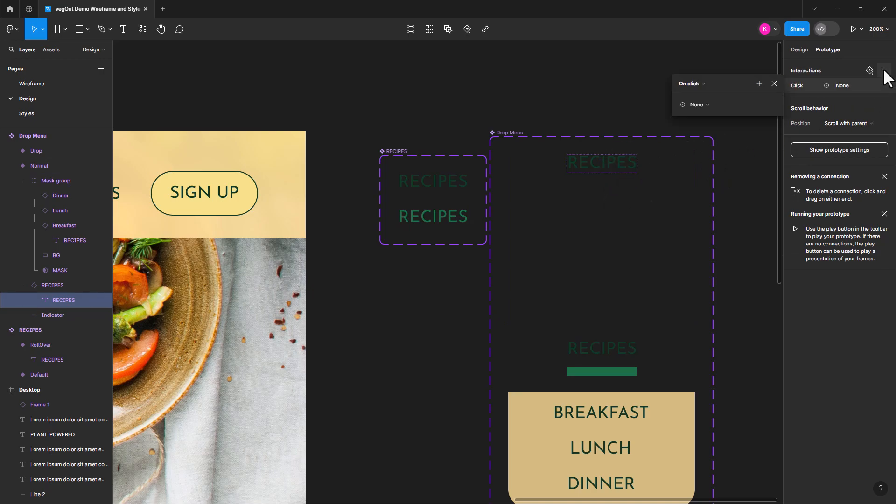
left_click(695, 84)
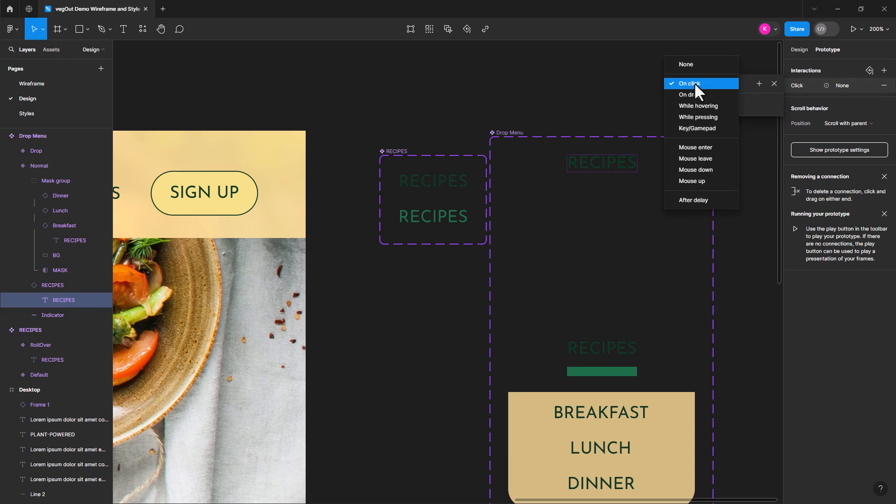
left_click(704, 147)
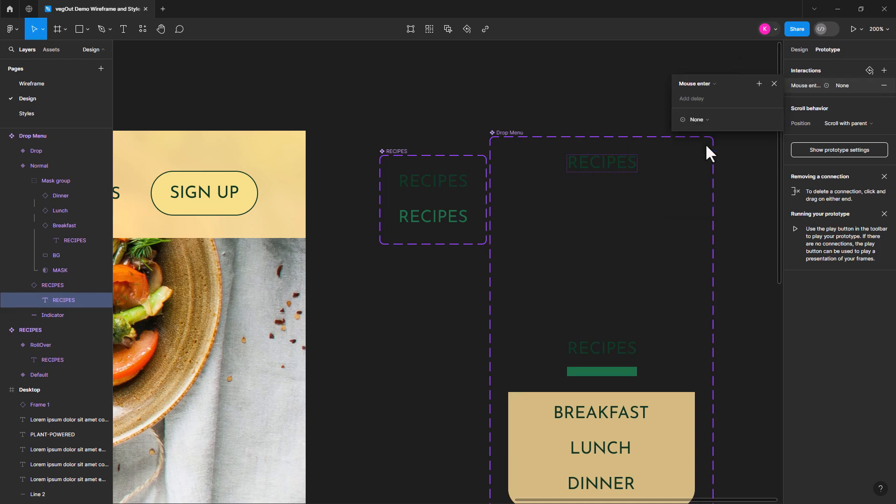
Step: Make the Mouse enter interaction change the component's Property 1 to the Drop variant
left_click(701, 118)
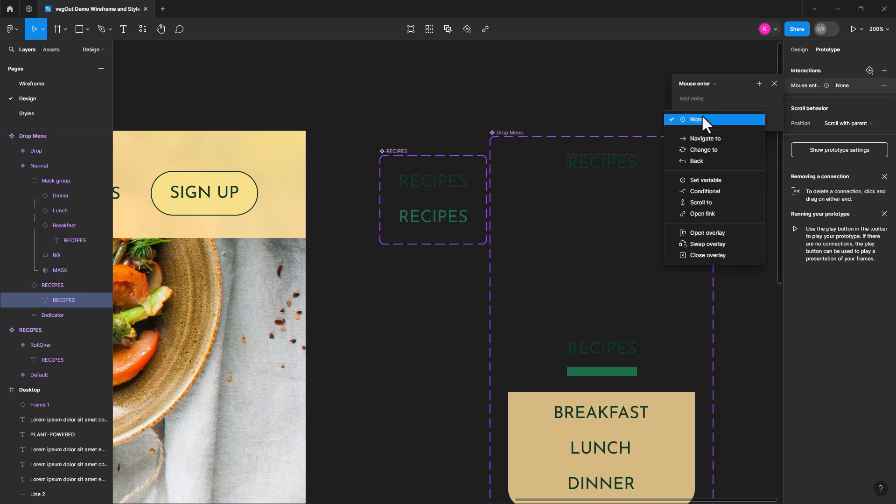
left_click(707, 148)
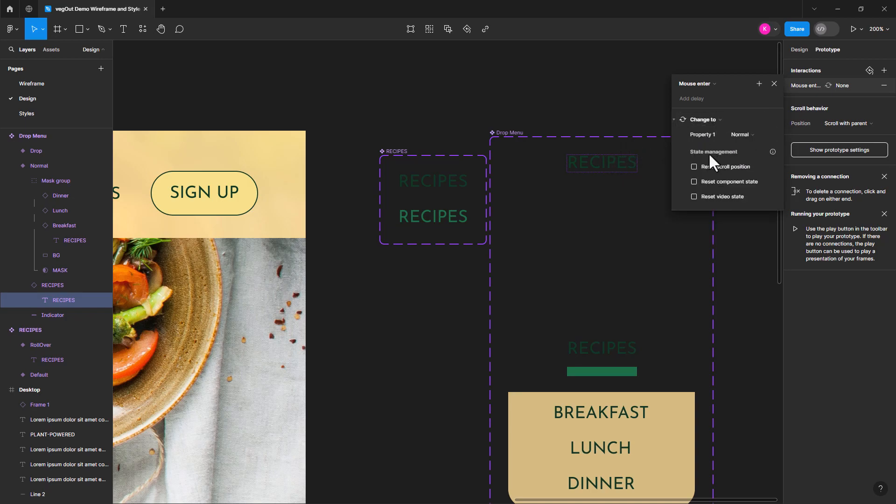
left_click(743, 134)
left_click(748, 143)
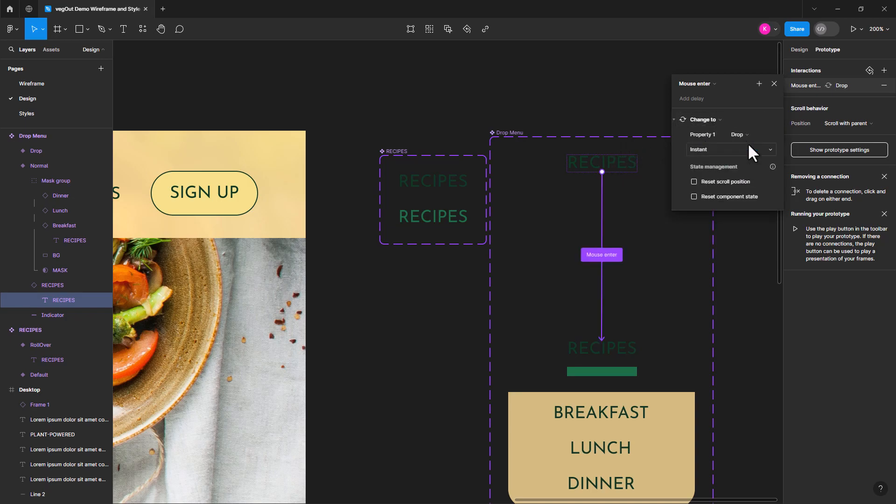
Step: Set the Mouse enter transition to Smart animate with Ease in and out easing and a 400 ms duration
left_click(730, 149)
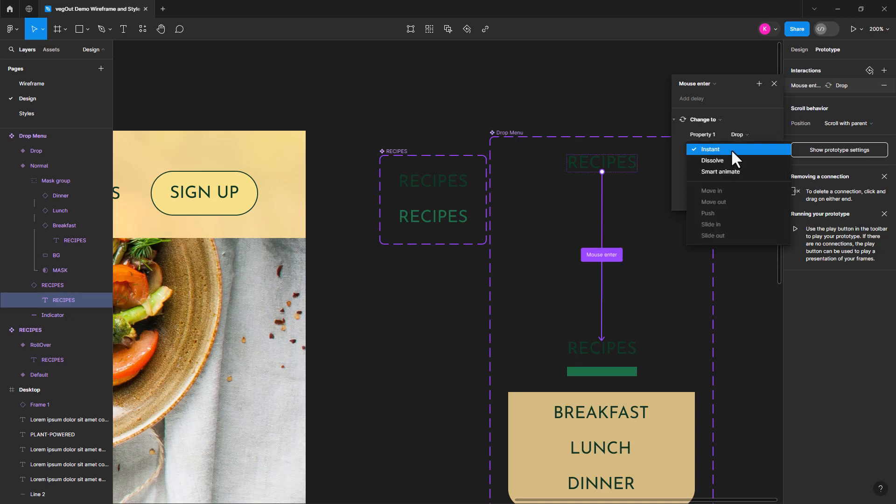
left_click(731, 170)
left_click(739, 164)
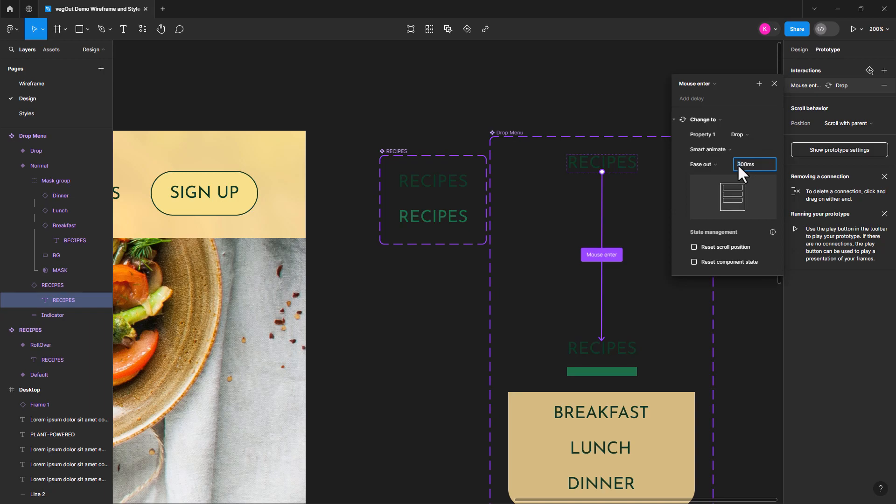
left_click(711, 165)
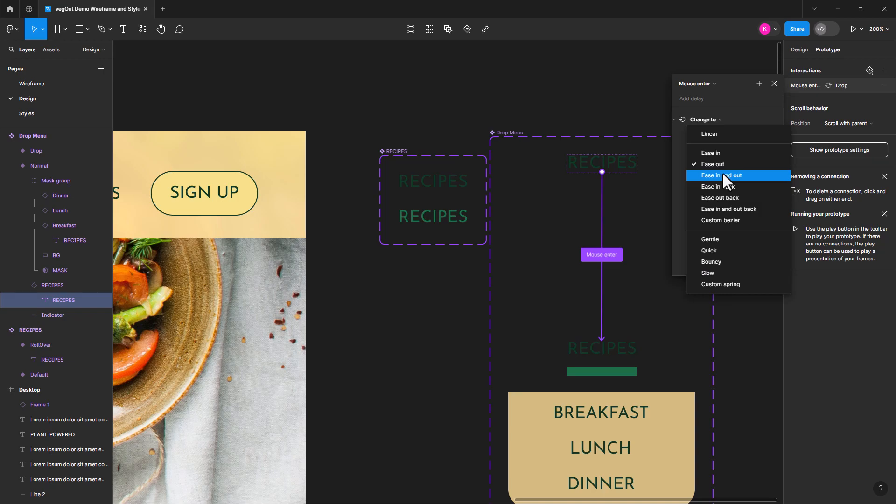
left_click(723, 180)
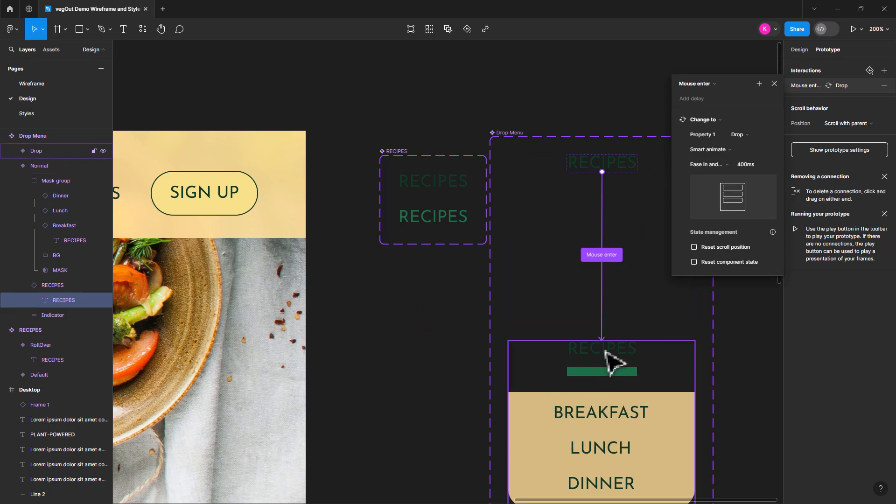
left_click(392, 303)
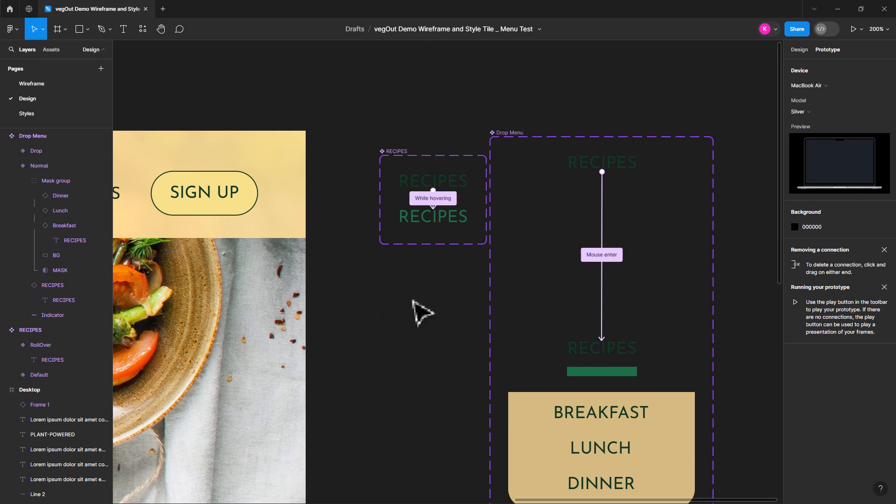
Step: Place an instance of the Drop Menu component in the Desktop header, with its RECIPES label in line before MEAL PLANS
left_click_drag(359, 312, 645, 305)
left_click_drag(220, 289, 518, 266)
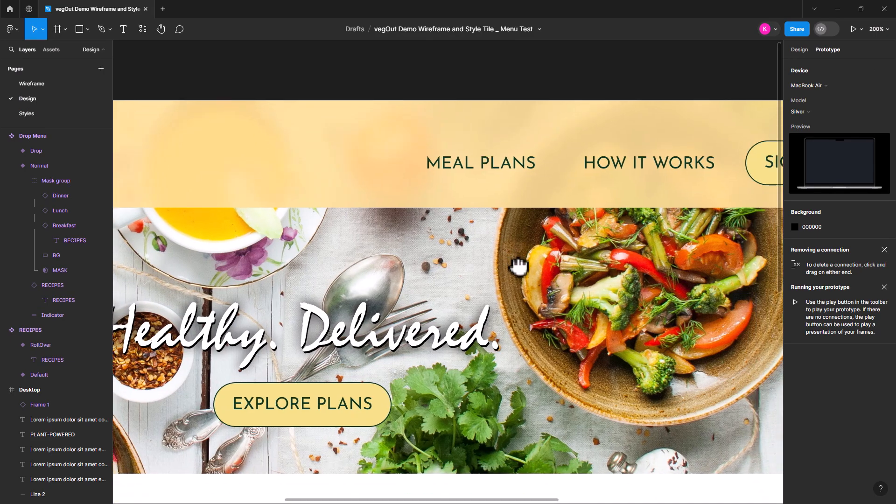
left_click(47, 51)
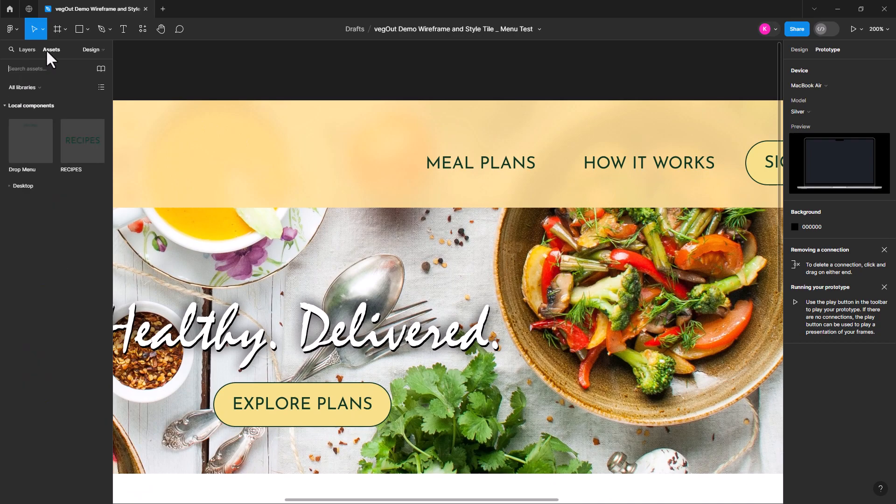
left_click(26, 149)
left_click_drag(25, 145, 304, 184)
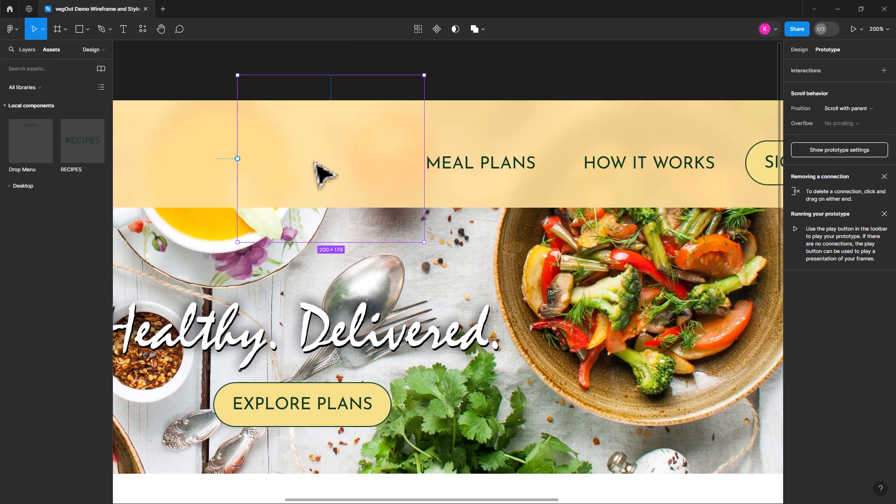
left_click_drag(335, 139, 322, 227)
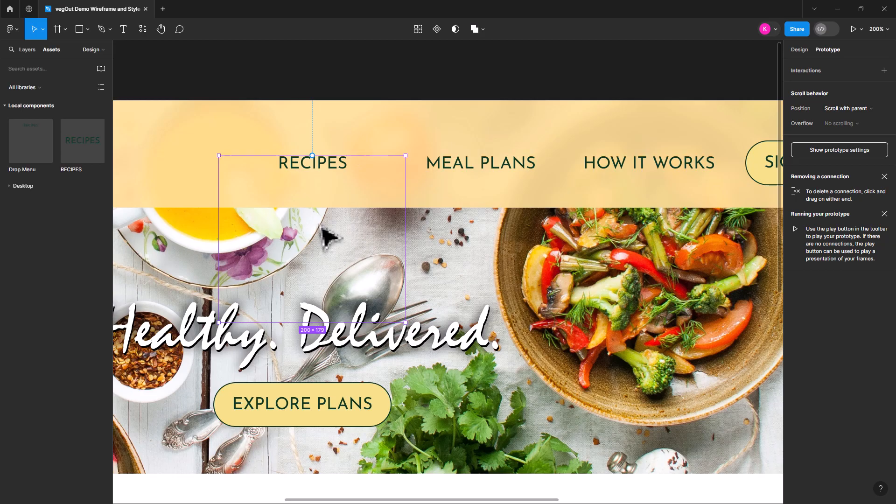
Step: Preview the prototype, test the RECIPES dropdown, view it at actual size (100%), and close the preview
left_click(851, 29)
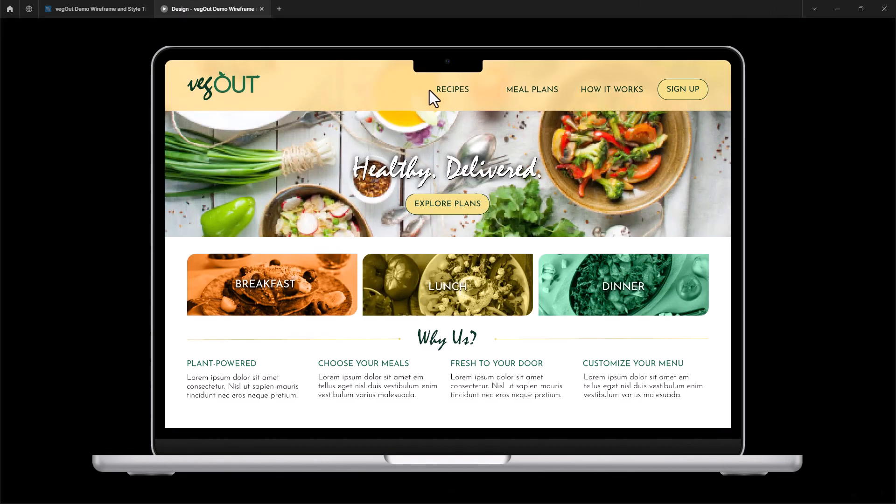
left_click(449, 89)
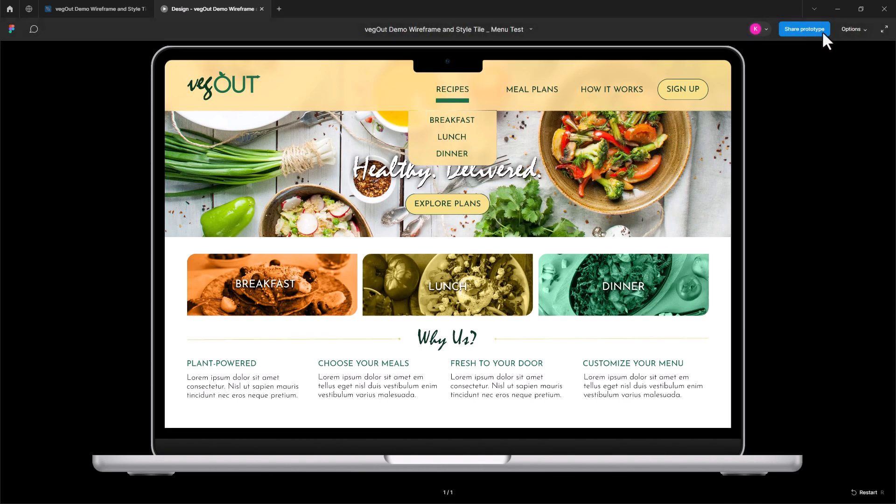
left_click(858, 29)
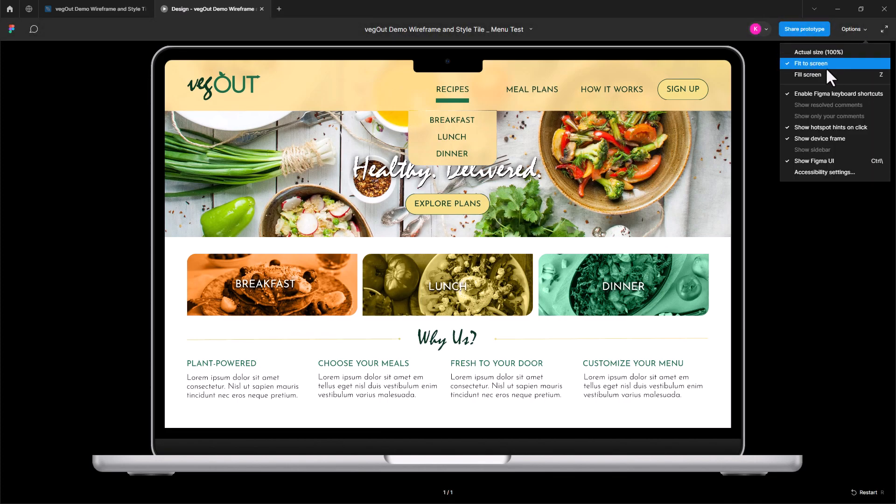
left_click(829, 52)
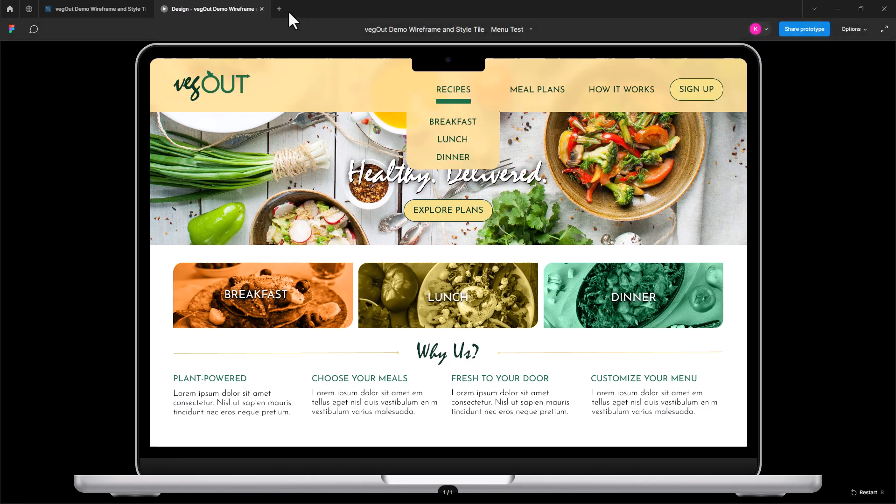
left_click(261, 9)
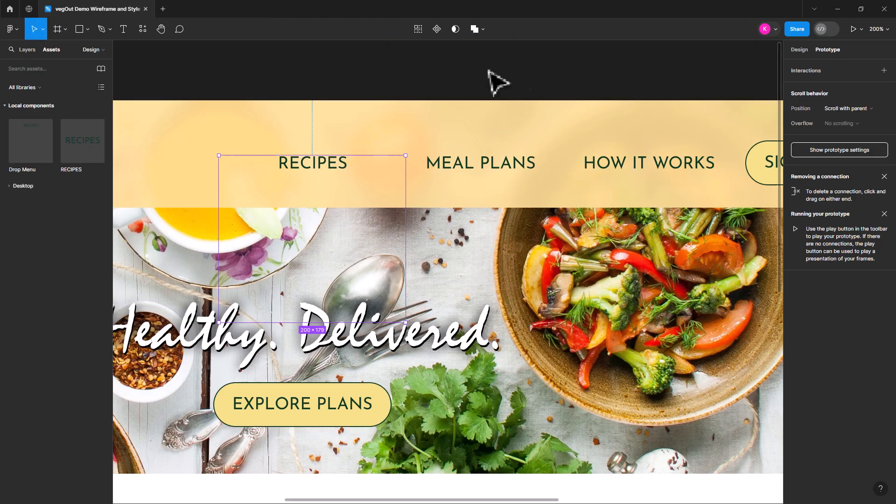
Step: Add a Mouse leave interaction to the Drop variant that changes it to the Normal variant with an Instant transition
scroll(623, 316, "right", 10)
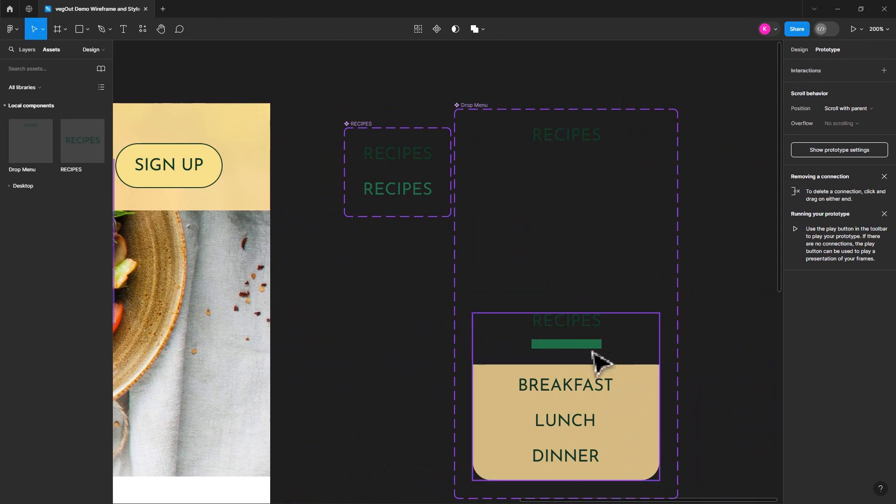
left_click(584, 387)
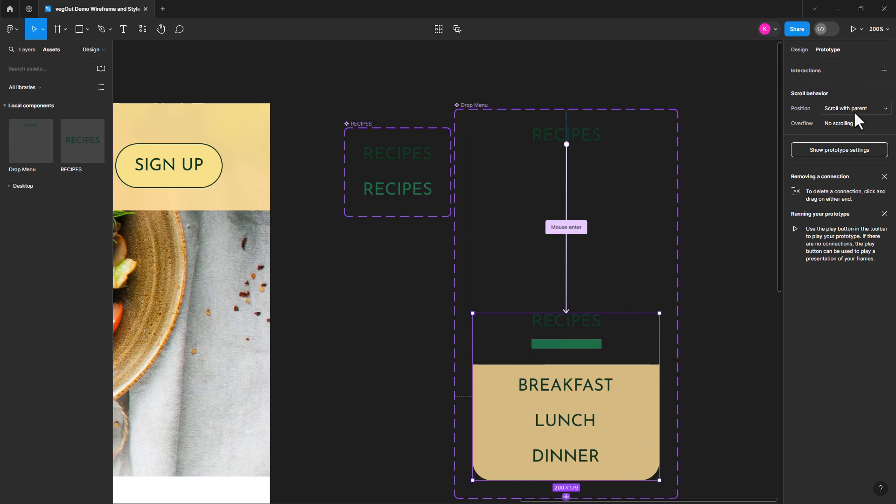
left_click(884, 70)
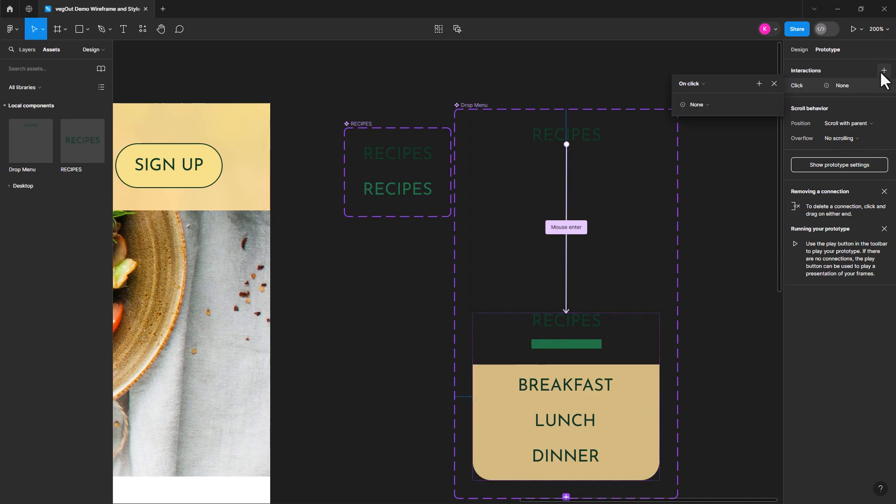
left_click(690, 85)
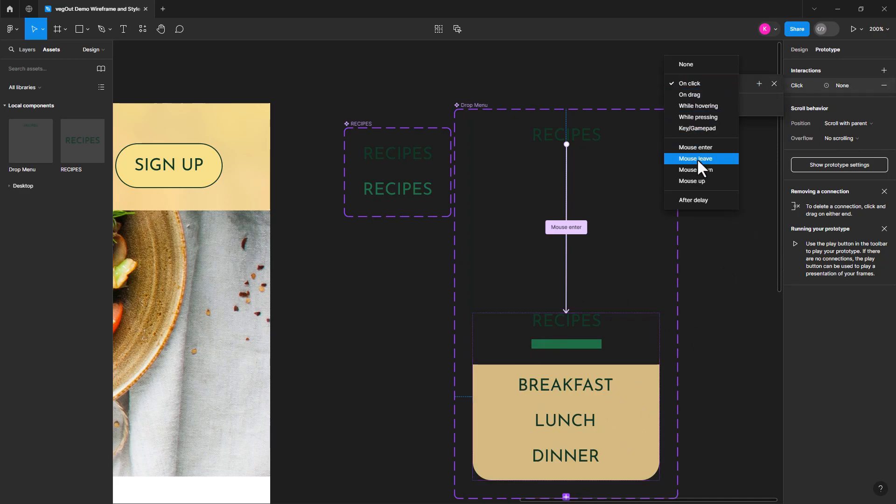
left_click(710, 155)
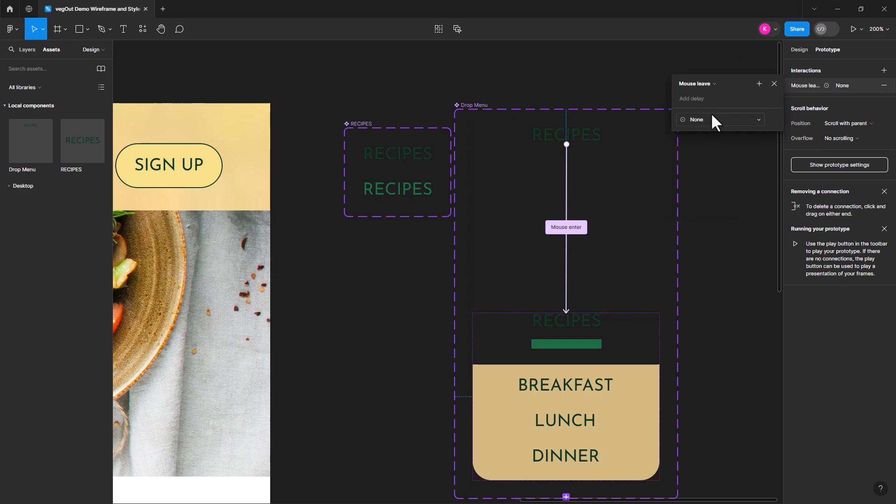
left_click(700, 119)
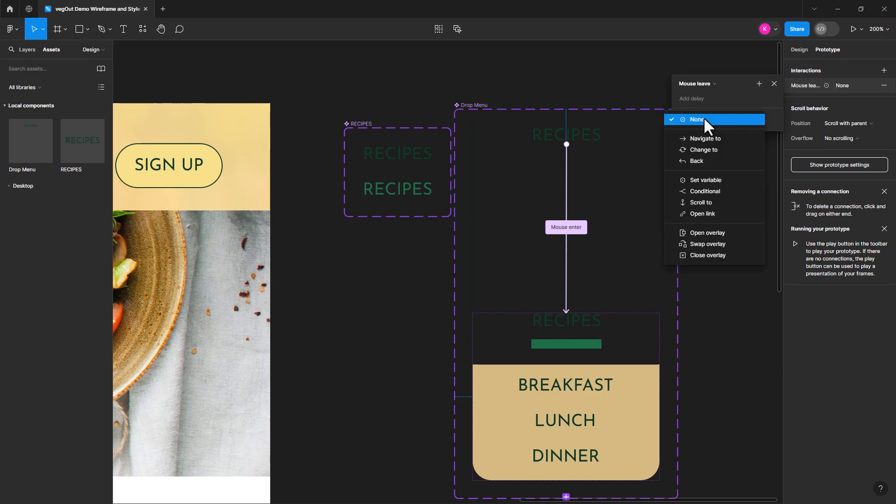
left_click(704, 149)
left_click(745, 134)
left_click(751, 124)
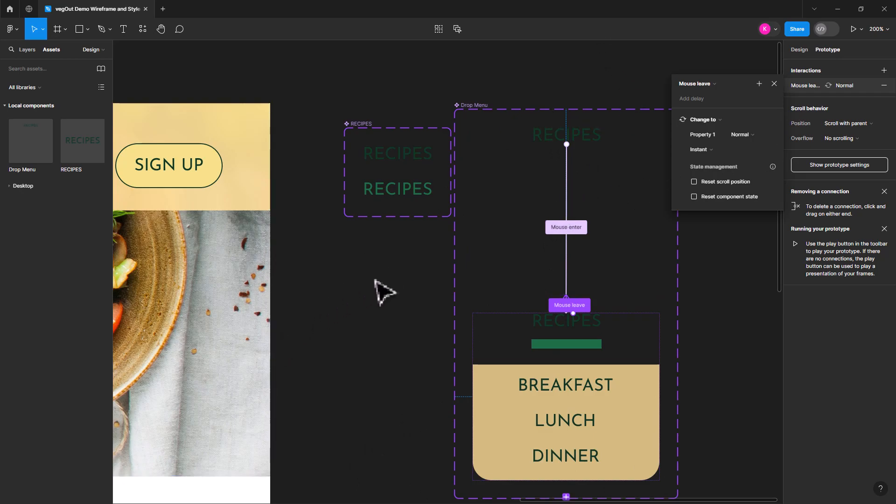
left_click(362, 308)
Step: Return to the Desktop frame at 100% zoom and launch its prototype preview to check the dropdown
left_click_drag(336, 319, 617, 304)
left_click_drag(154, 276, 592, 305)
key("shift+0")
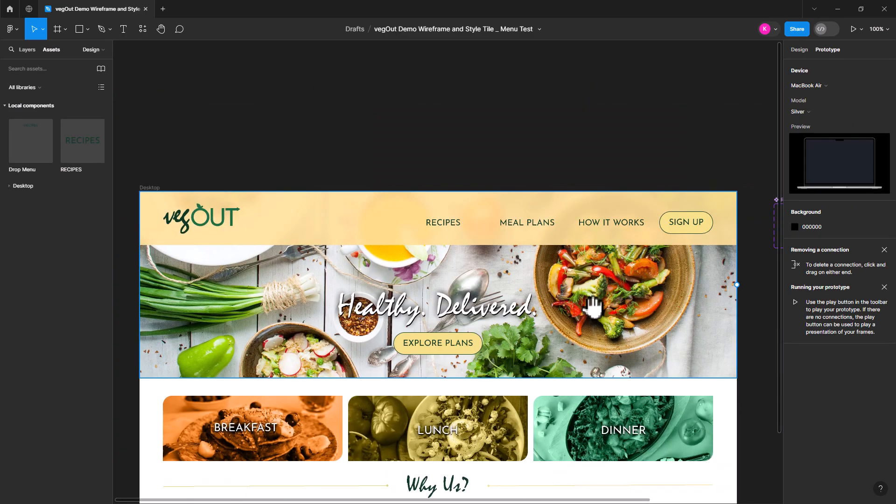
left_click(145, 191)
left_click(853, 29)
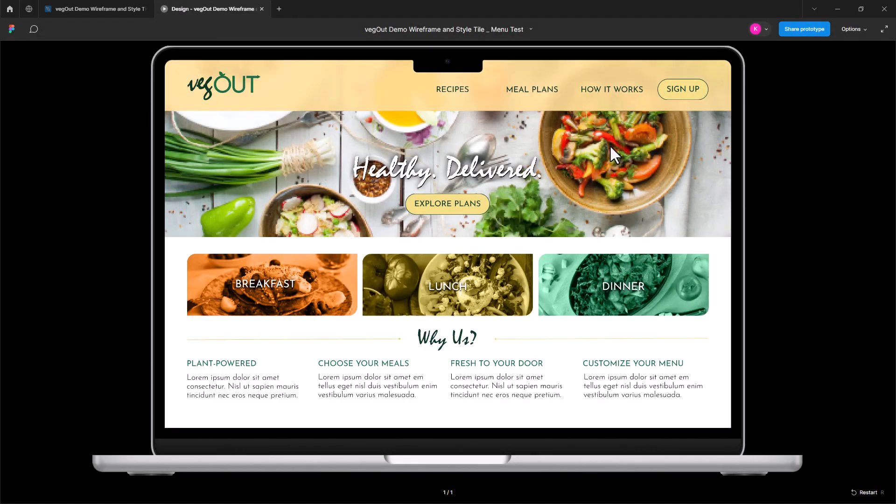
Step: View the prototype at actual size (100%) and test how the RECIPES dropdown opens and closes
left_click(852, 28)
left_click(835, 51)
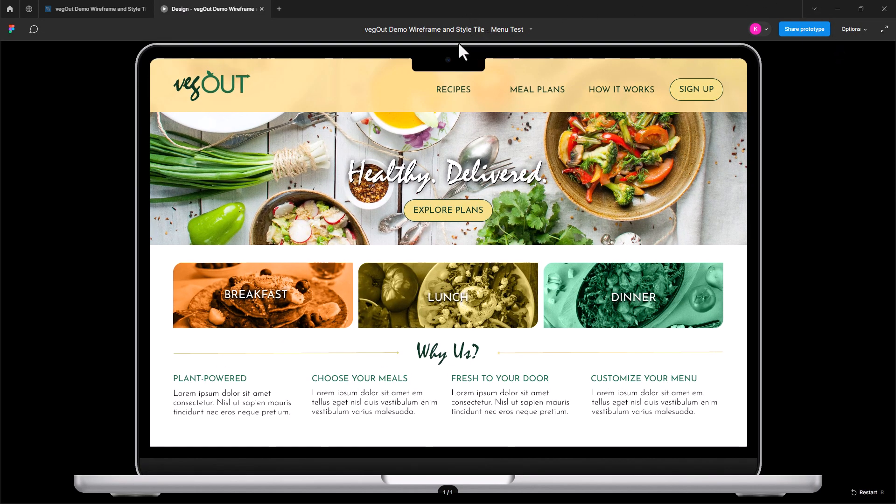
mouse_move(456, 89)
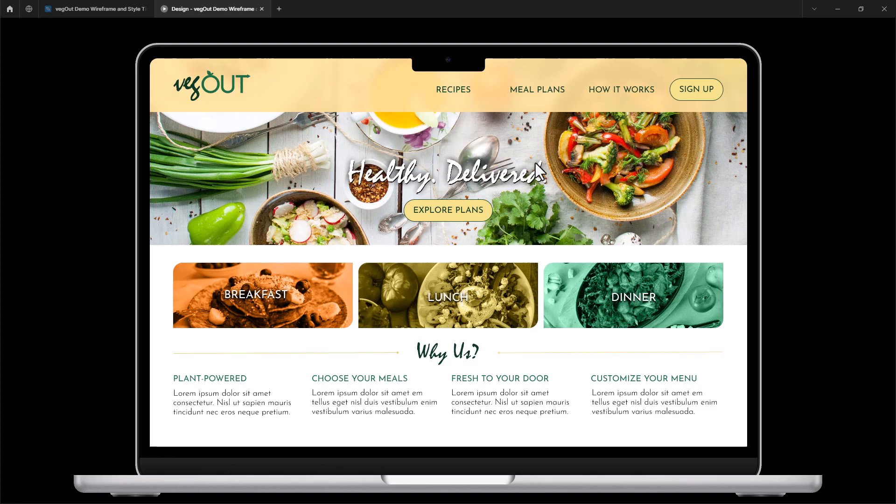
mouse_move(849, 34)
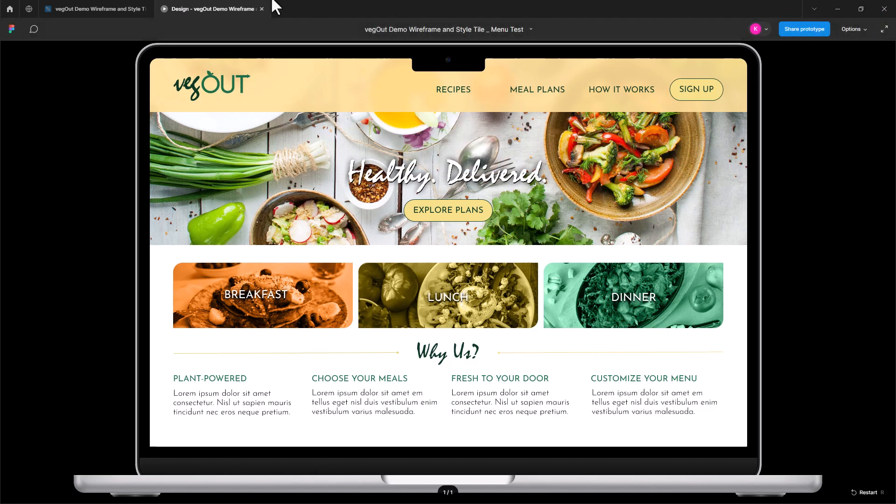
Step: Return to the design file and change the Drop variant's Mouse leave transition to Smart animate
left_click(109, 10)
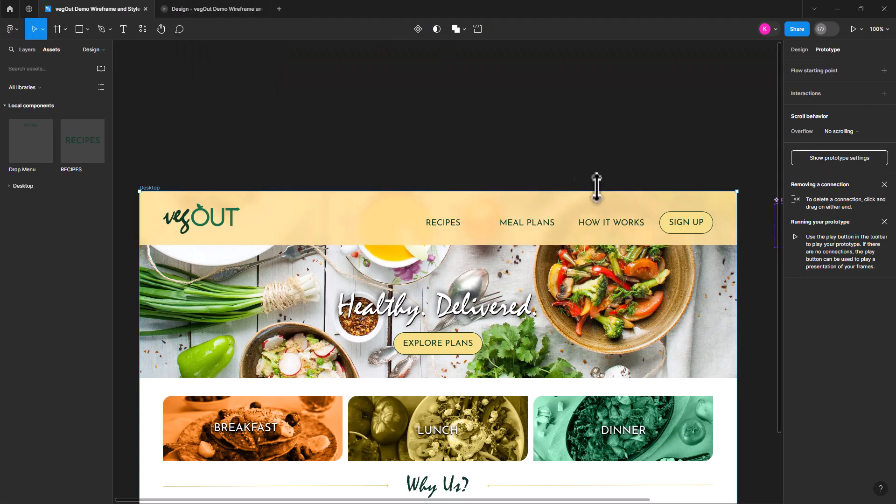
left_click_drag(744, 300, 423, 274)
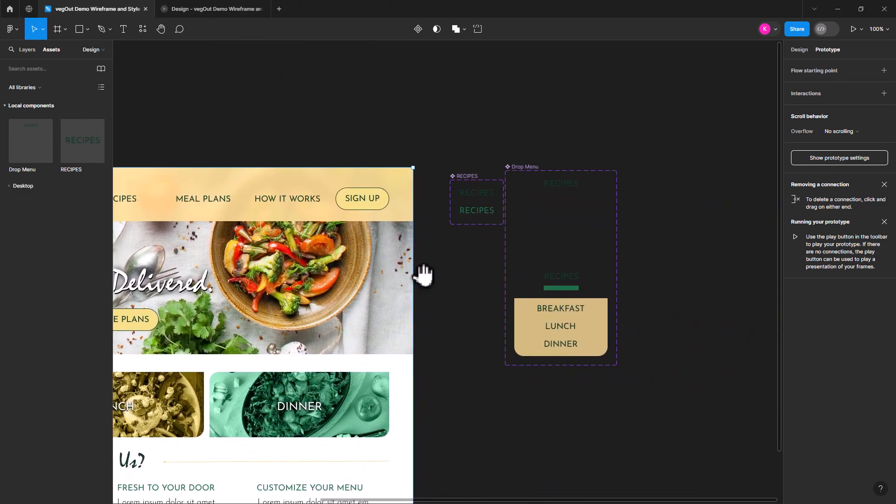
left_click(567, 291)
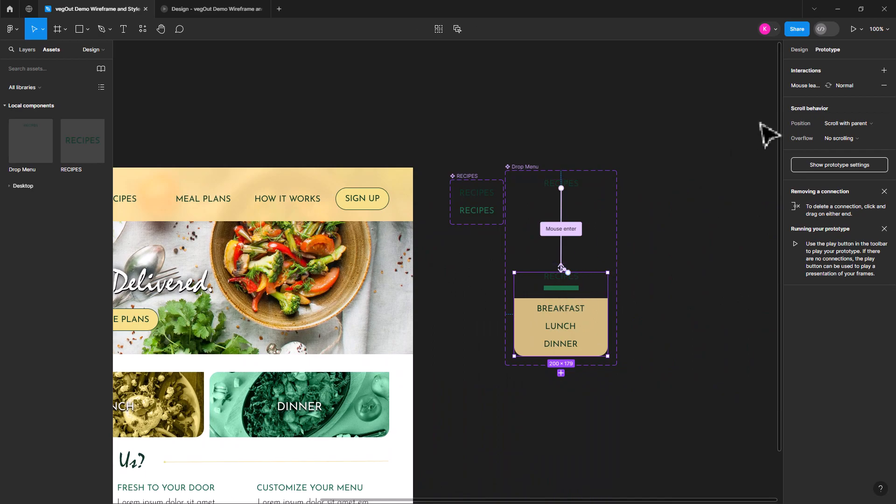
left_click(800, 84)
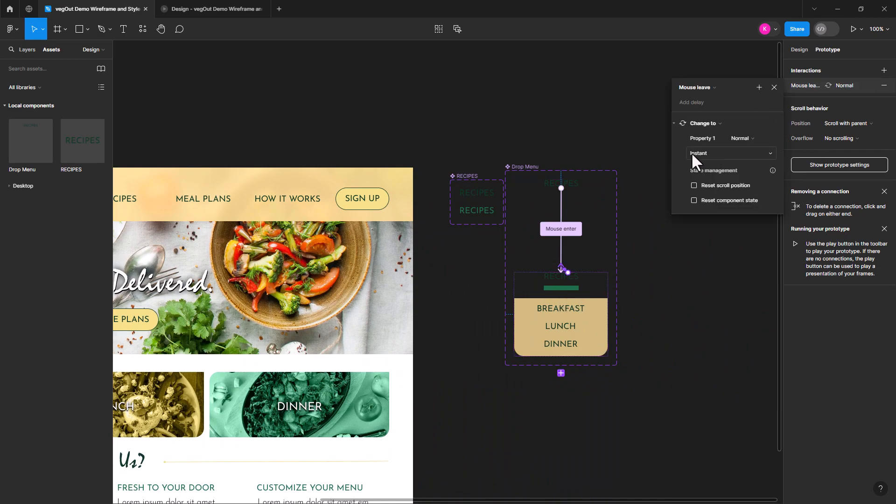
left_click(711, 150)
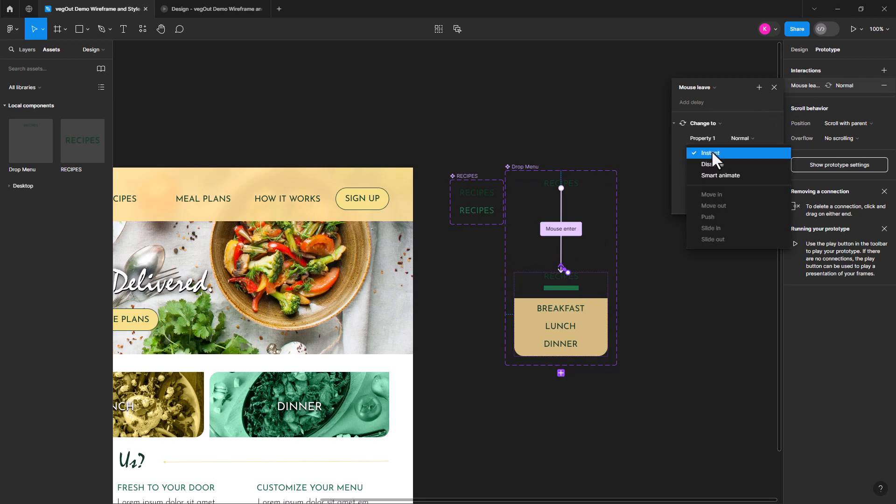
left_click(715, 171)
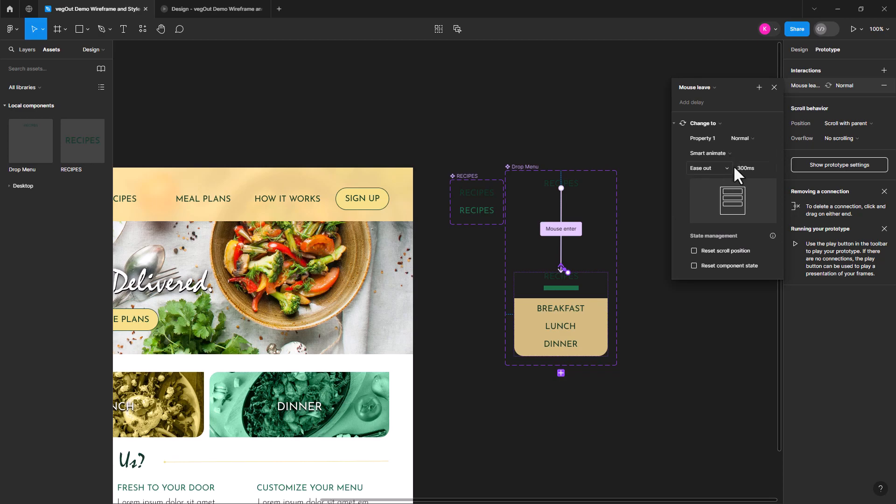
left_click(572, 188)
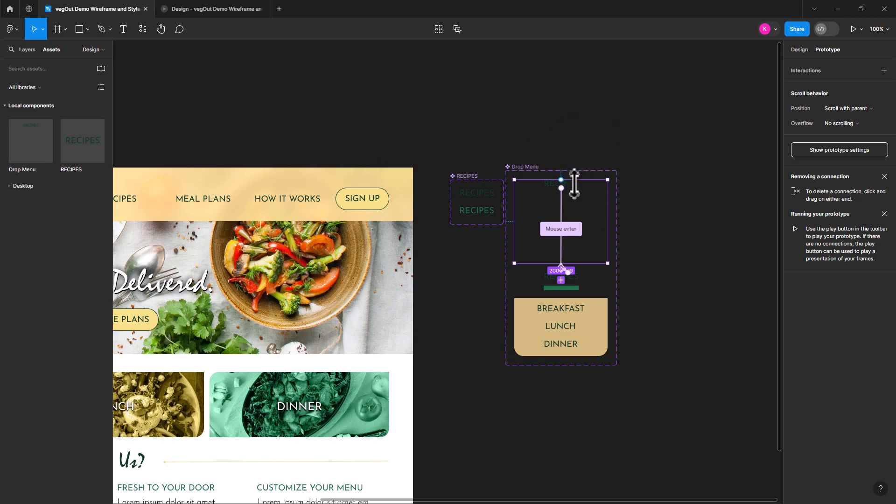
left_click(452, 127)
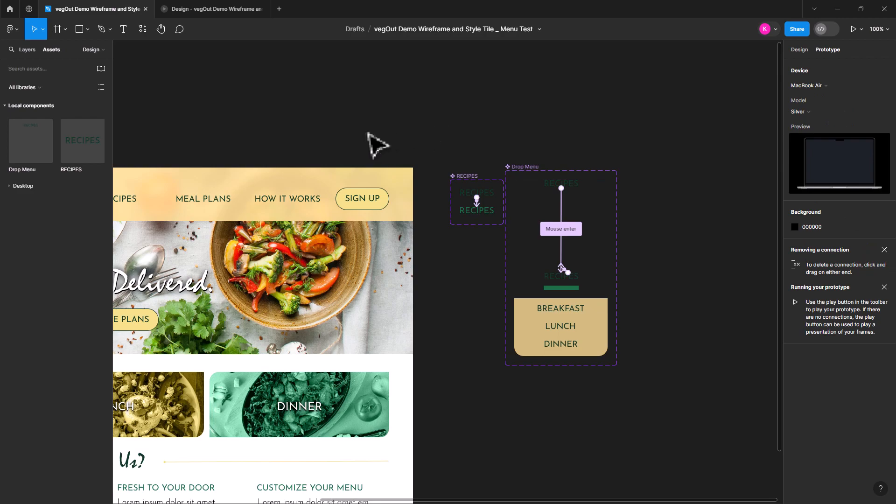
Step: Relaunch the prototype preview at actual size (100%), test the RECIPES dropdown's animation, and close the preview
left_click_drag(304, 130, 492, 122)
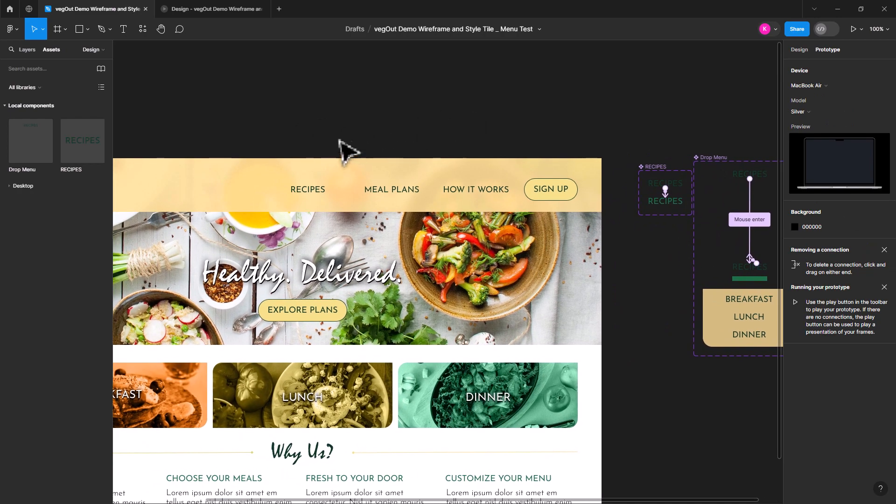
left_click(852, 29)
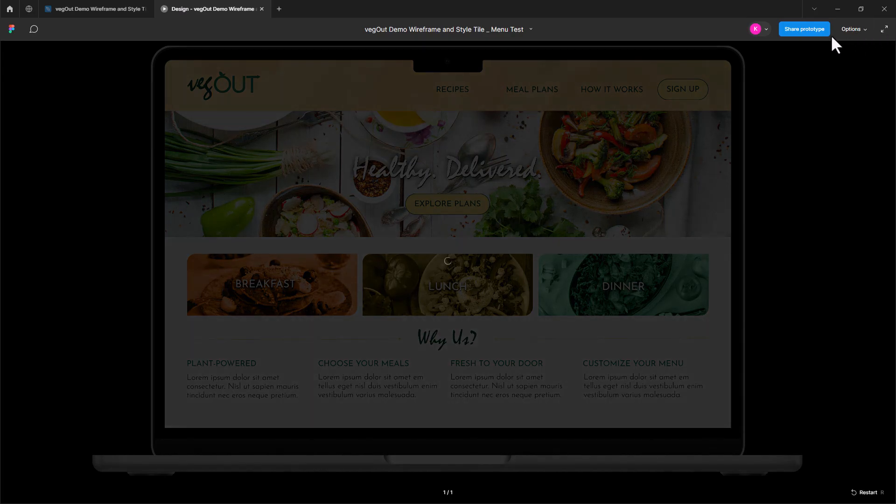
left_click(261, 9)
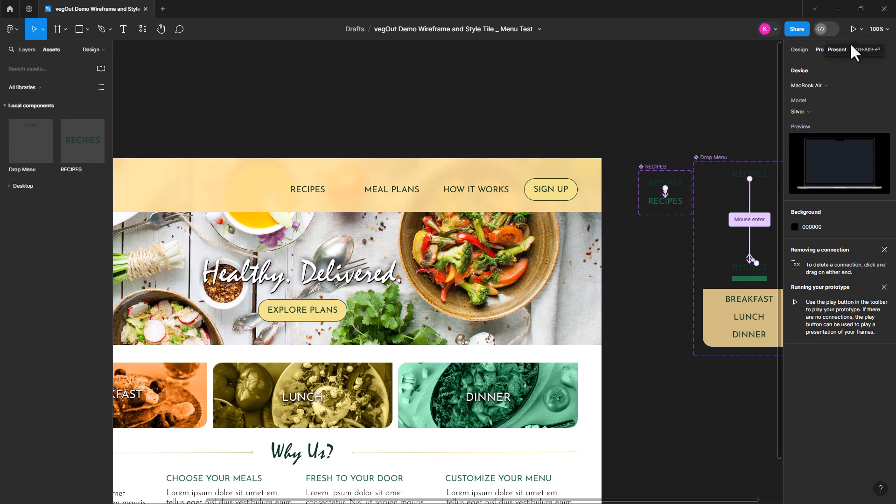
left_click(853, 28)
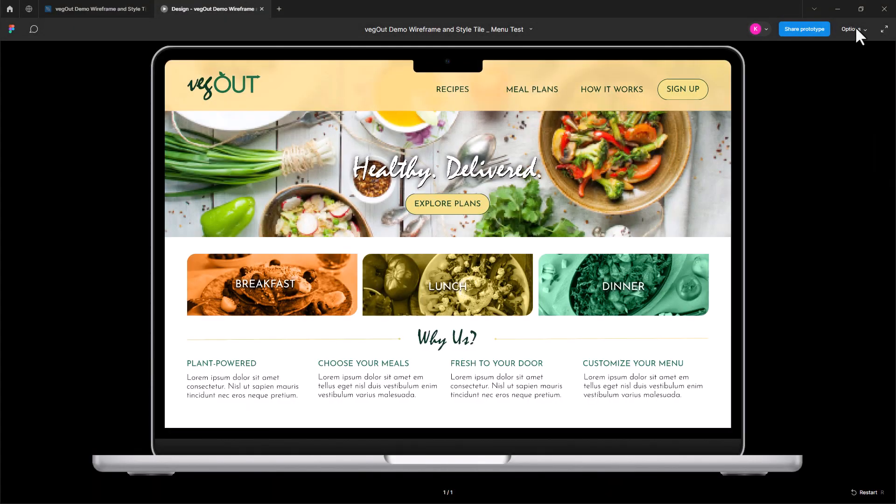
left_click(855, 28)
left_click(828, 55)
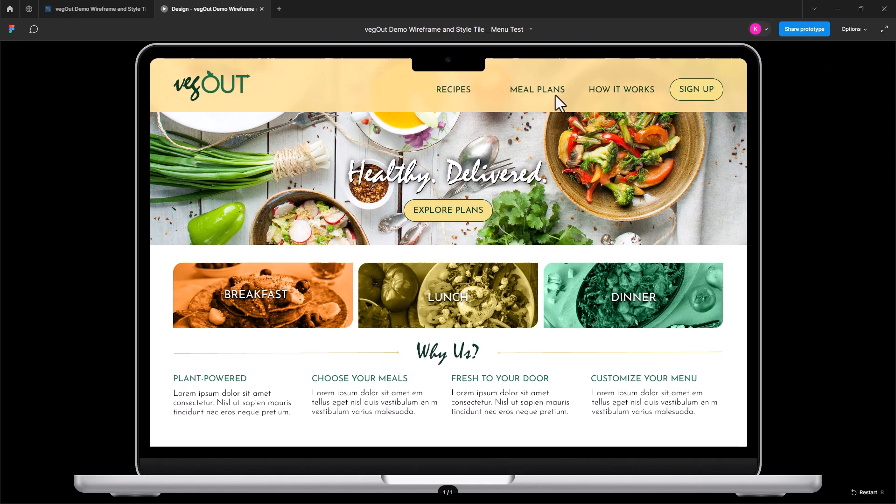
mouse_move(462, 88)
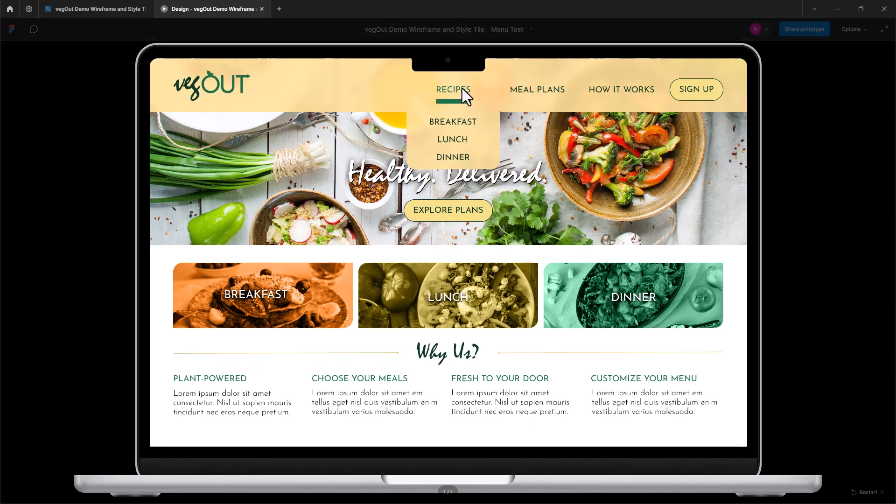
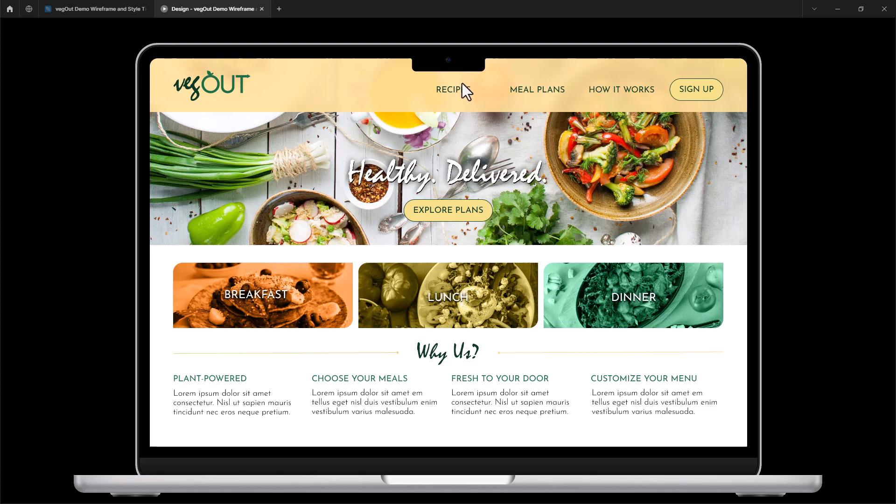
mouse_move(461, 88)
left_click(261, 9)
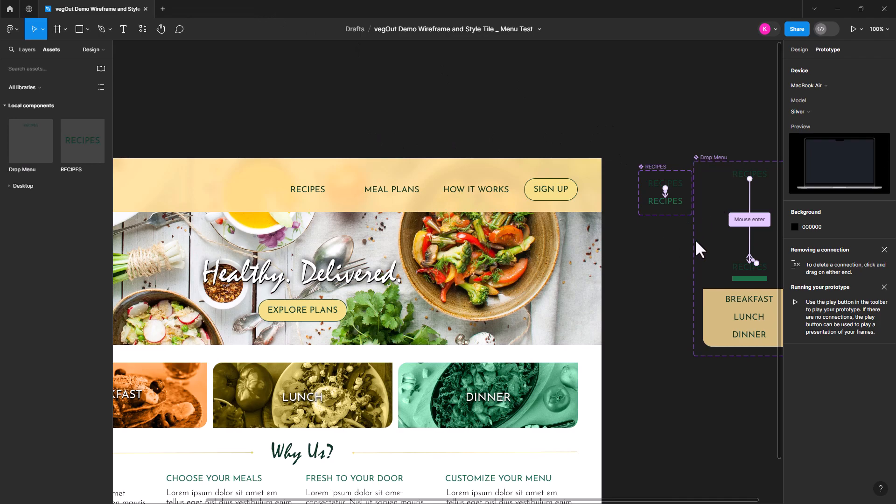
Step: Add a 50ms delay to the Mouse enter interaction on the RECIPES label in the Drop Menu's Normal variant
left_click(741, 182)
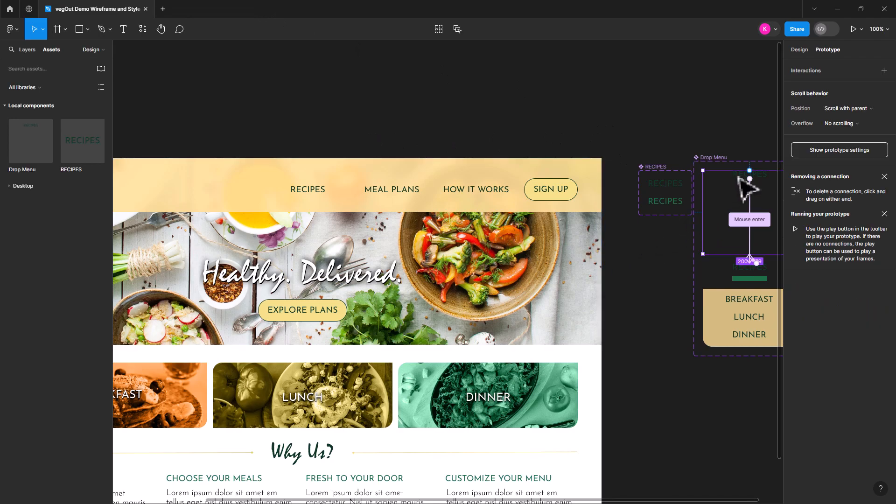
left_click_drag(713, 380, 489, 393)
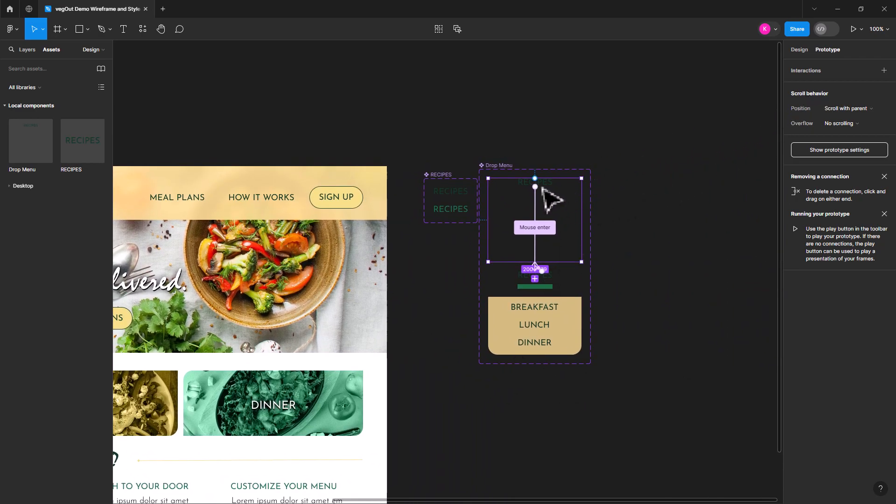
left_click(555, 196)
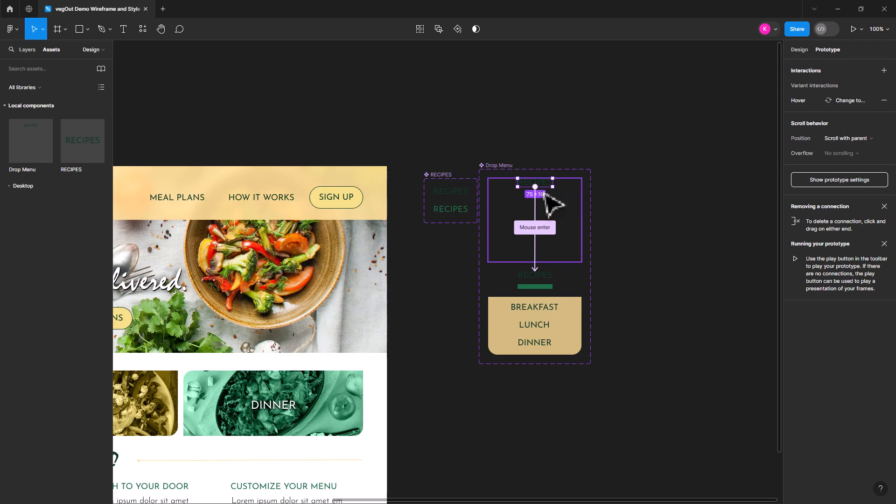
left_click(556, 194)
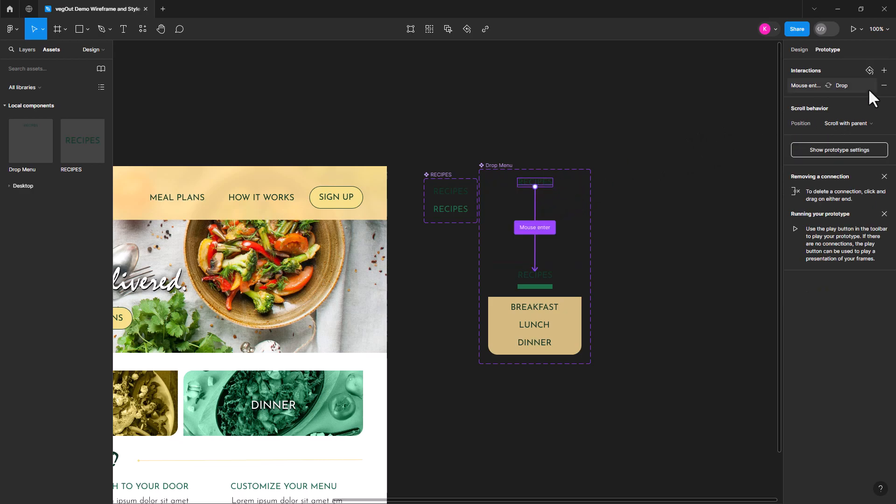
left_click(802, 86)
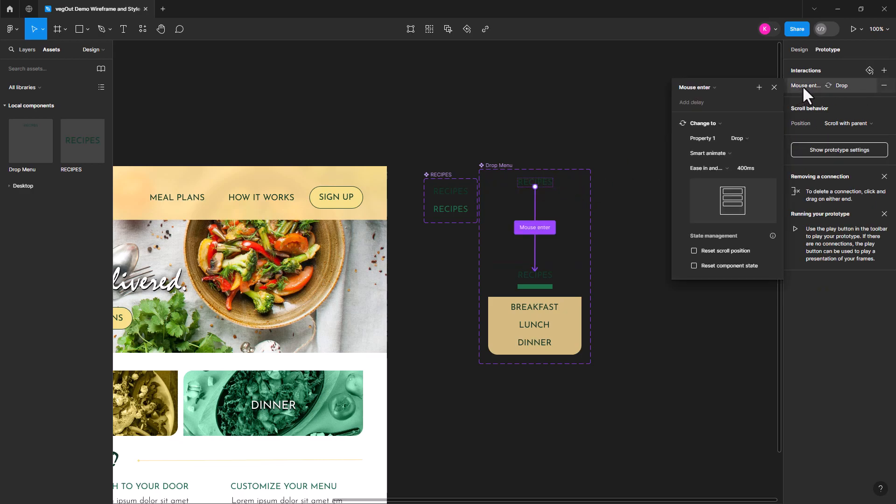
left_click(697, 102)
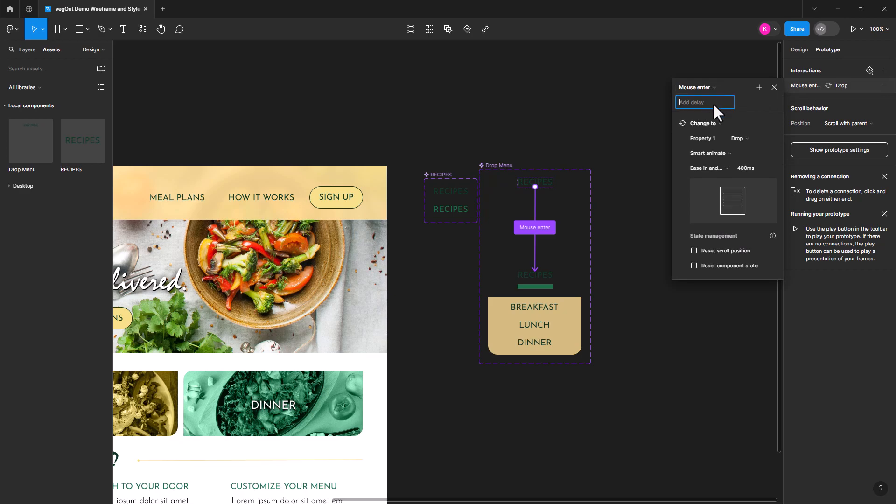
type("50ms")
key("Return")
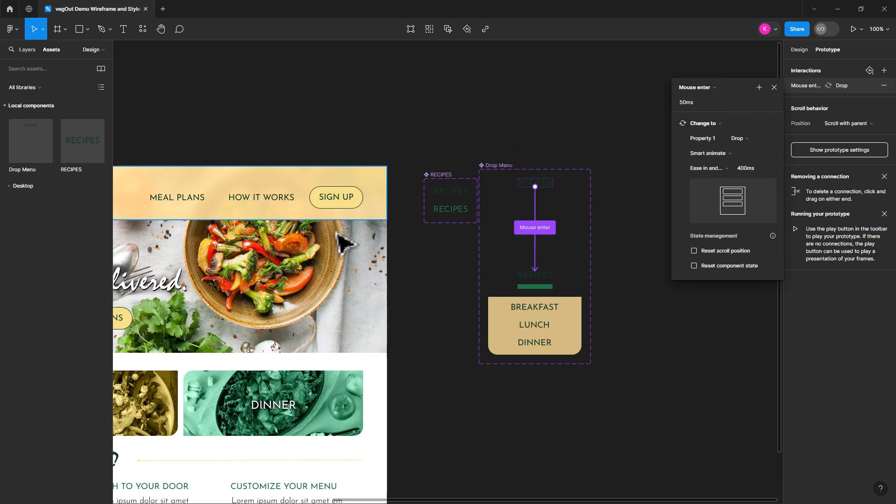
left_click(410, 343)
Step: Preview the Desktop frame at actual size (100%), test the delayed RECIPES dropdown, close the preview, and view the canvas at 50%
left_click_drag(411, 345, 777, 313)
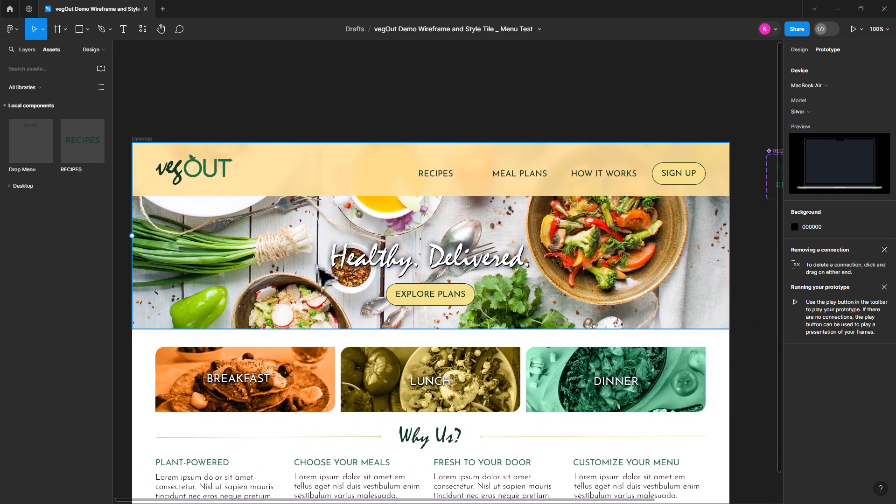
left_click(140, 140)
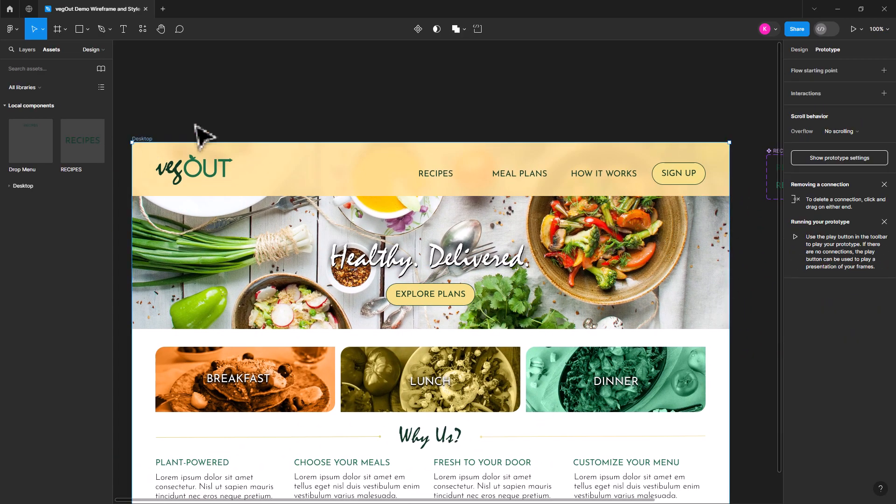
left_click(854, 29)
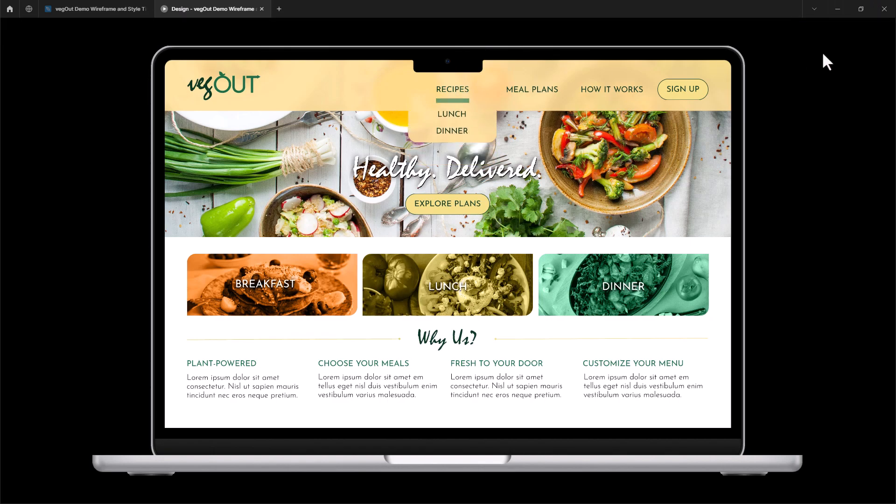
left_click(868, 29)
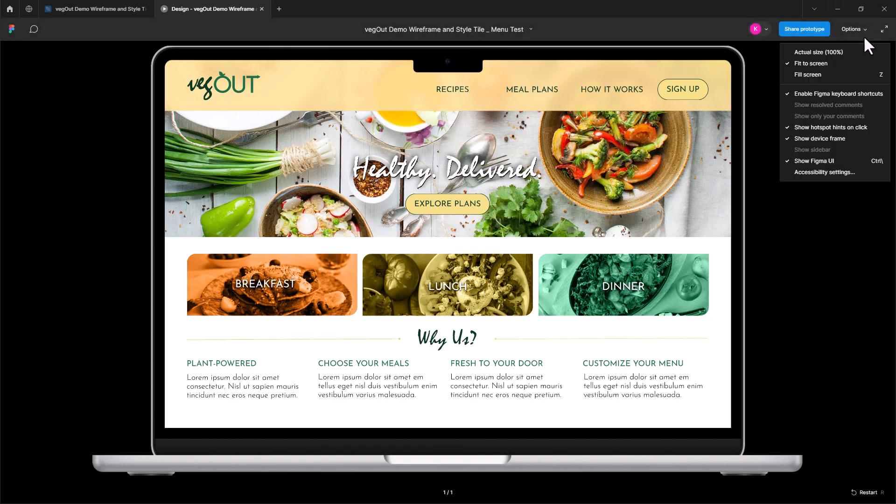
left_click(845, 51)
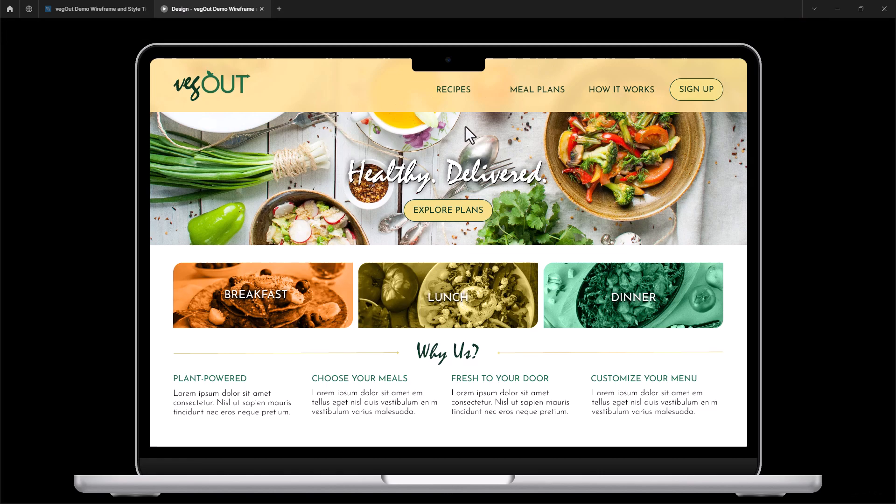
left_click(459, 90)
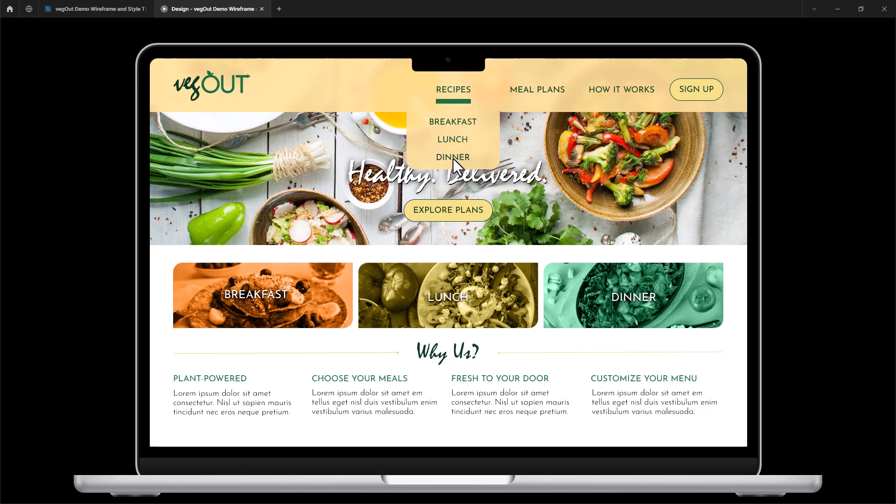
mouse_move(444, 92)
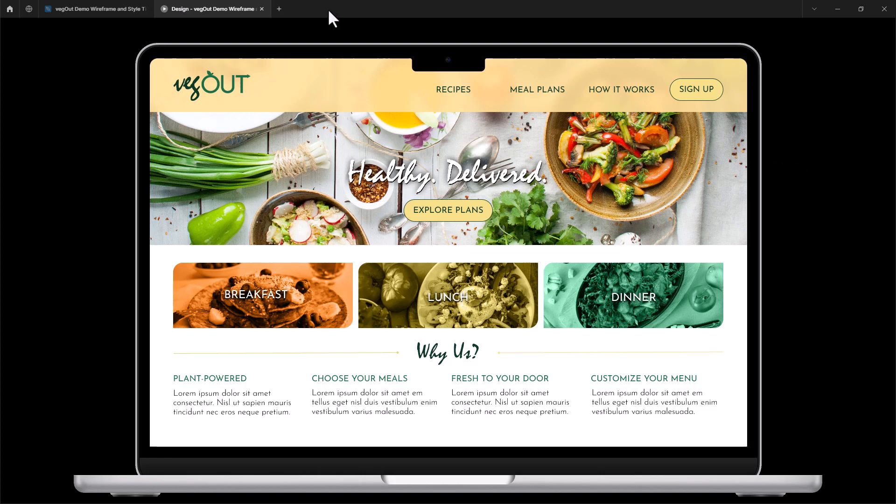
left_click(261, 8)
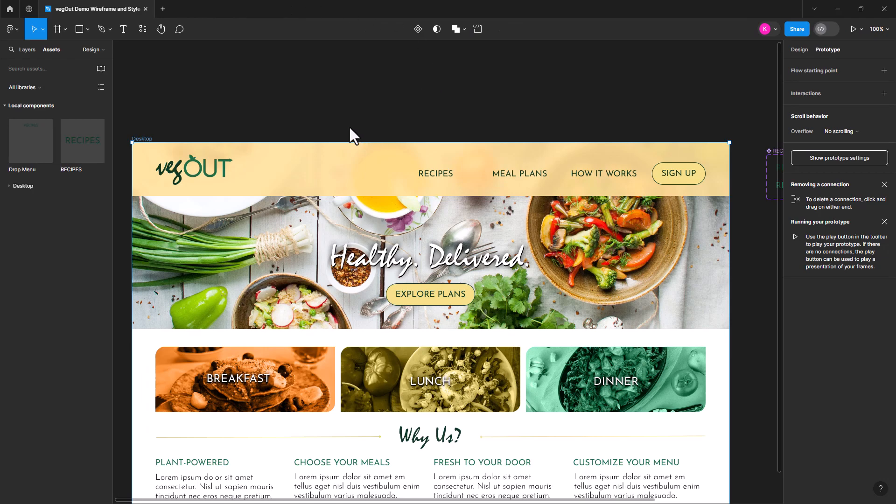
key("ctrl+minus")
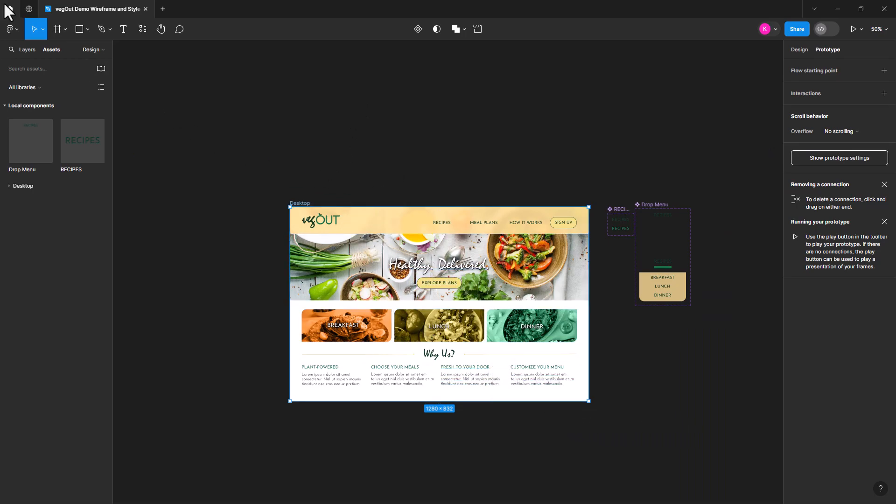
Step: Duplicate the Desktop frame directly below the original, at about Y 483, and name the copy Breakfast
left_click(448, 140)
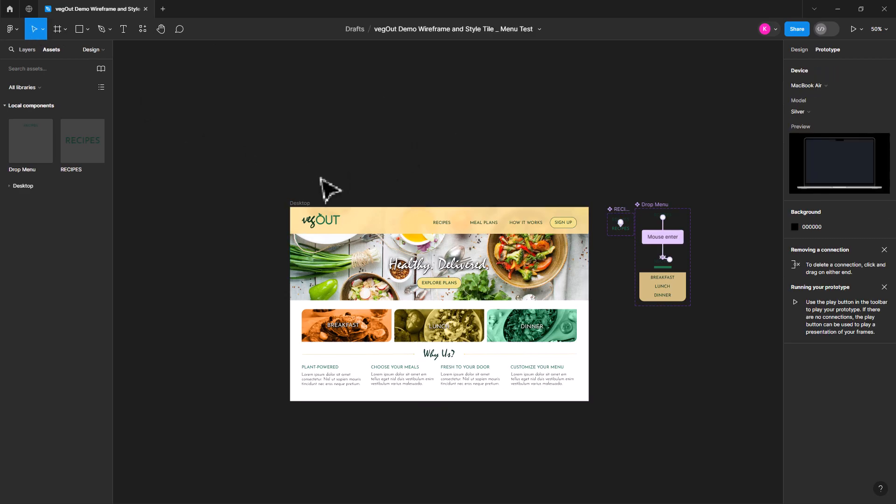
left_click(800, 49)
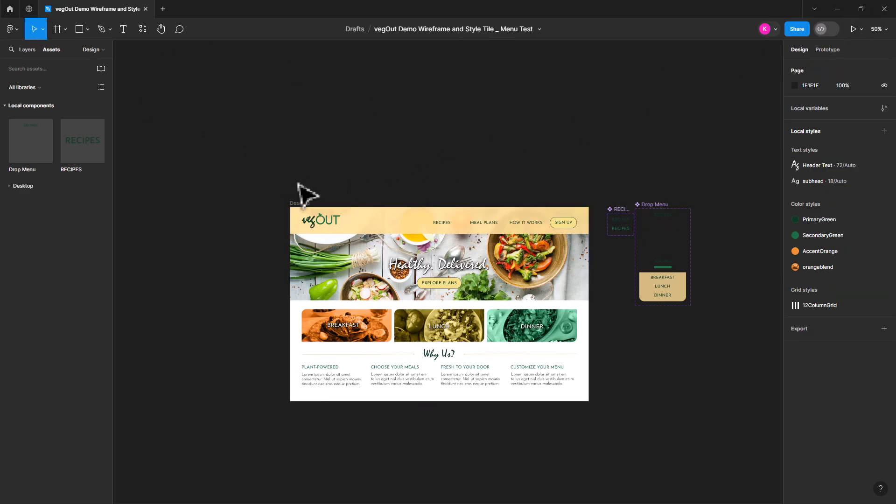
left_click_drag(330, 186, 310, 105)
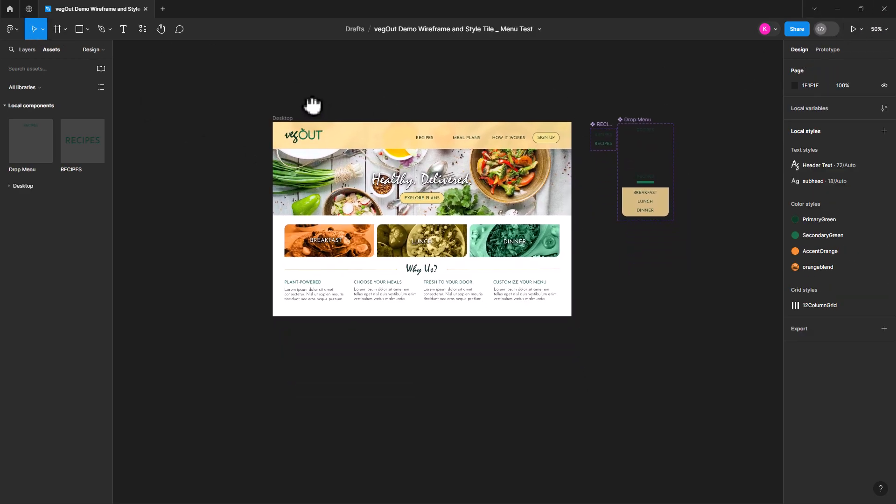
left_click(288, 125)
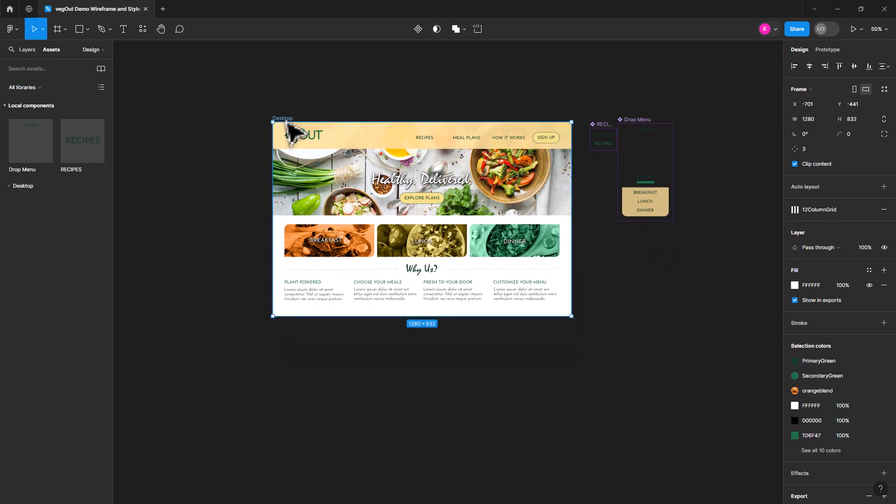
left_click_drag(287, 132, 286, 338)
type("Breakfast")
Step: Change the Breakfast frame's hero heading to "Breakfast" and recenter it above EXPLORE PLANS, at about X 530, Y 207
left_click(456, 401)
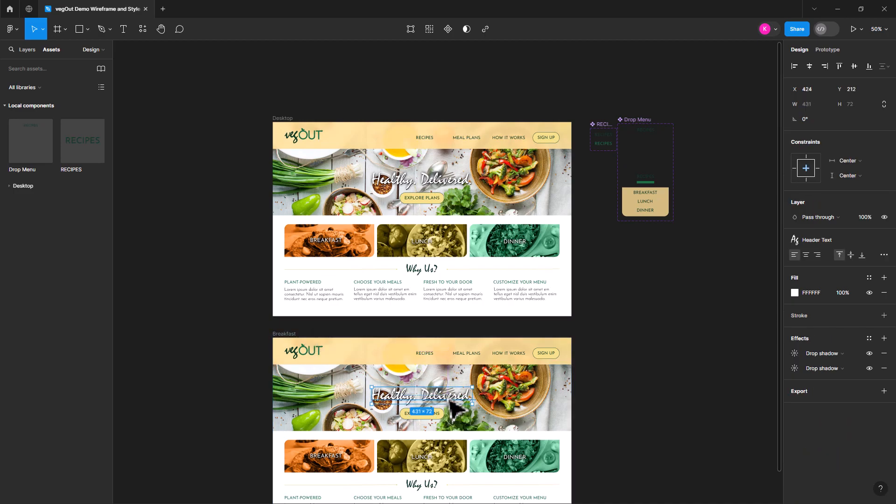
double_click(460, 402)
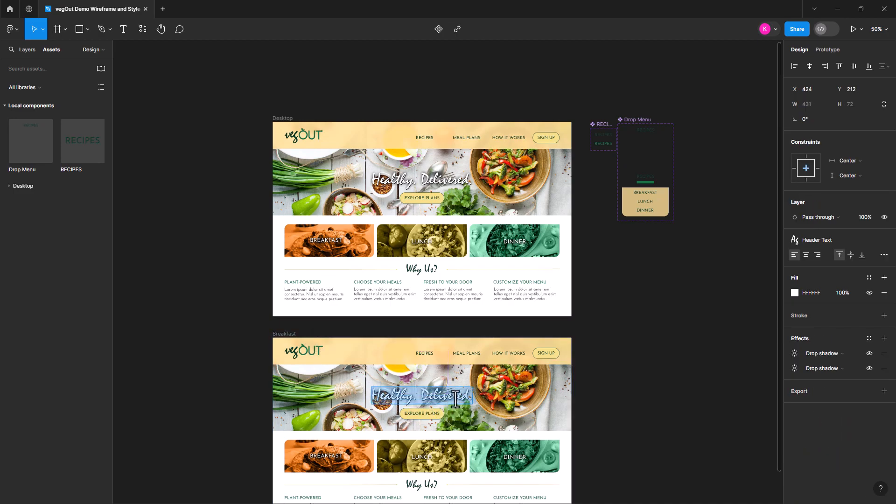
type("BRE")
key("BackSpace")
key("BackSpace")
type("reakfast")
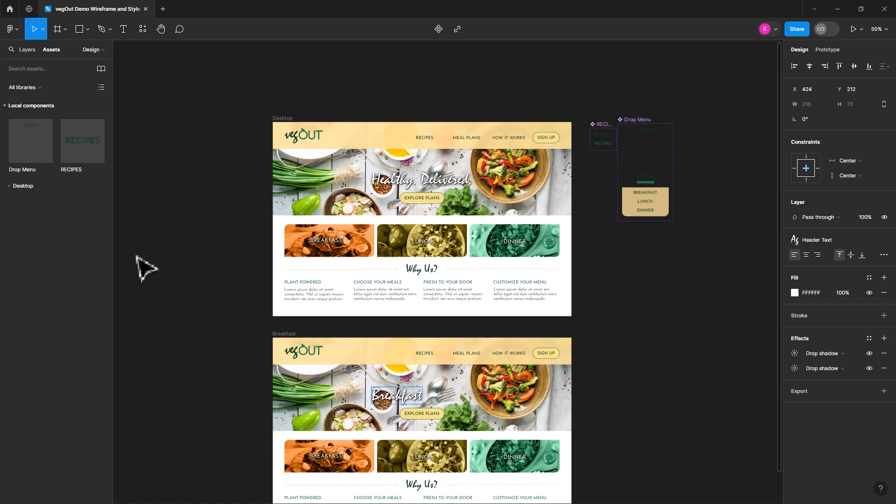
key("Escape")
left_click_drag(405, 409, 430, 410)
Step: Duplicate the Breakfast frame beside the original at the same height, at about X 645, Y 483
scroll(513, 387, "down", 2)
scroll(528, 377, "down", 1)
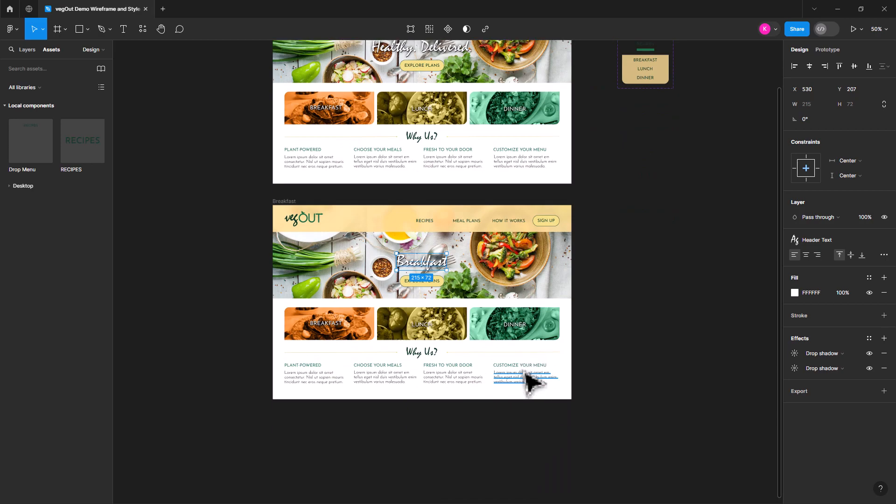
left_click(283, 202)
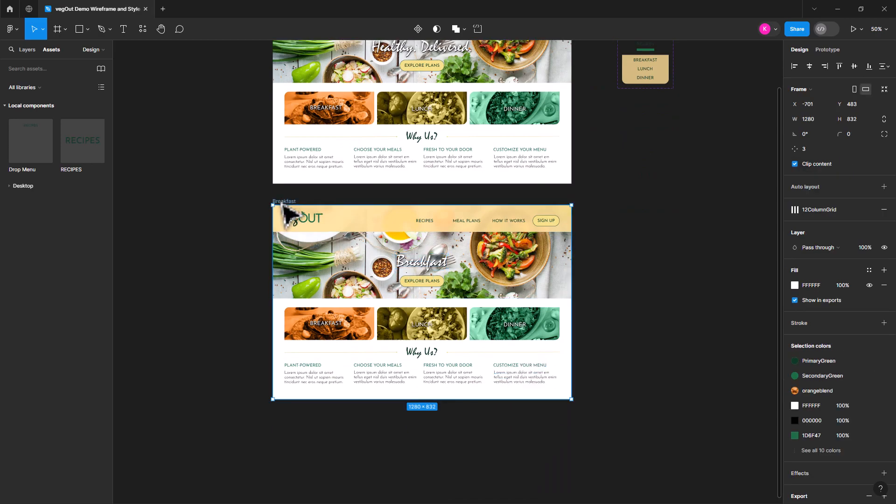
left_click_drag(284, 205, 598, 205)
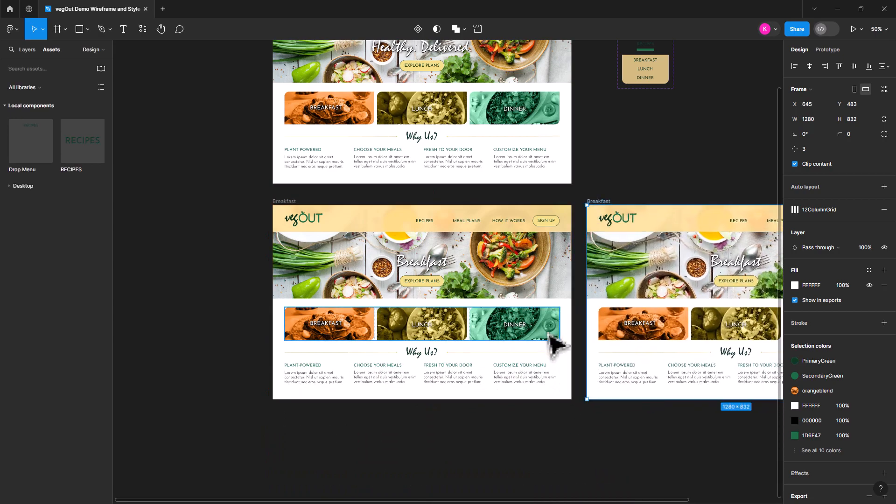
Step: Change the duplicated frame's hero heading to "Lunch" and recenter it above EXPLORE PLANS
left_click_drag(554, 444, 386, 450)
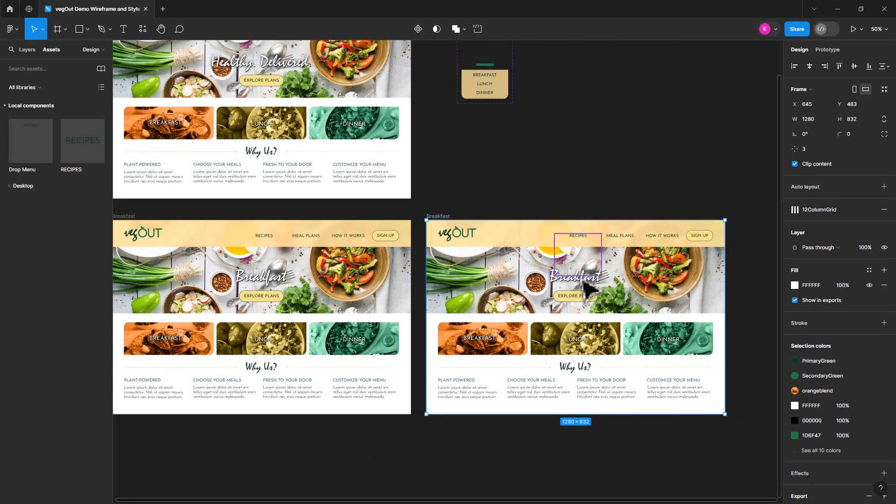
left_click(581, 280)
double_click(584, 286)
type("Lunch")
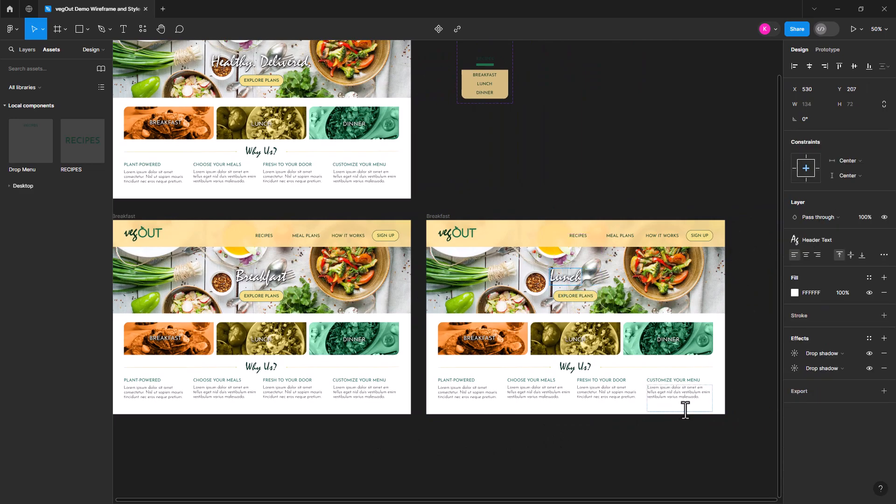
key("Escape")
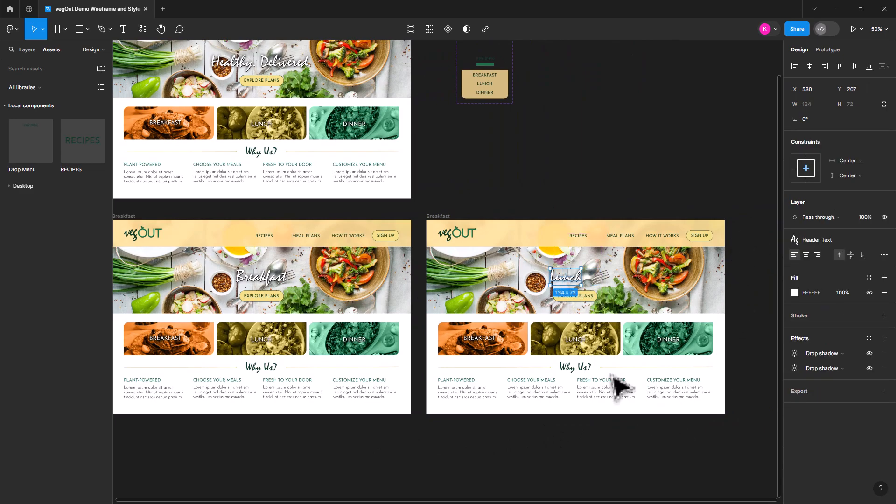
left_click_drag(576, 284, 584, 286)
left_click(576, 444)
Step: For prototyping, select the text layer nested in the Breakfast item of the Drop Menu's Drop variant at 100% zoom
scroll(564, 420, "up", 1)
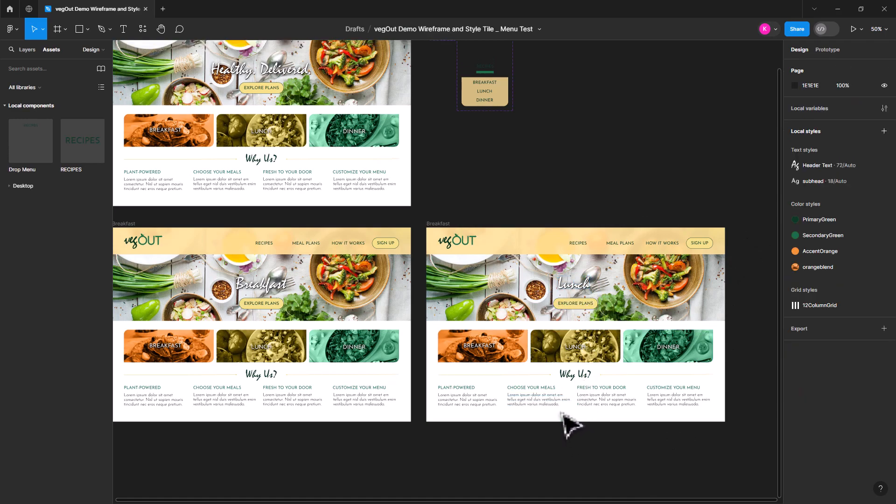
scroll(567, 420, "up", 3)
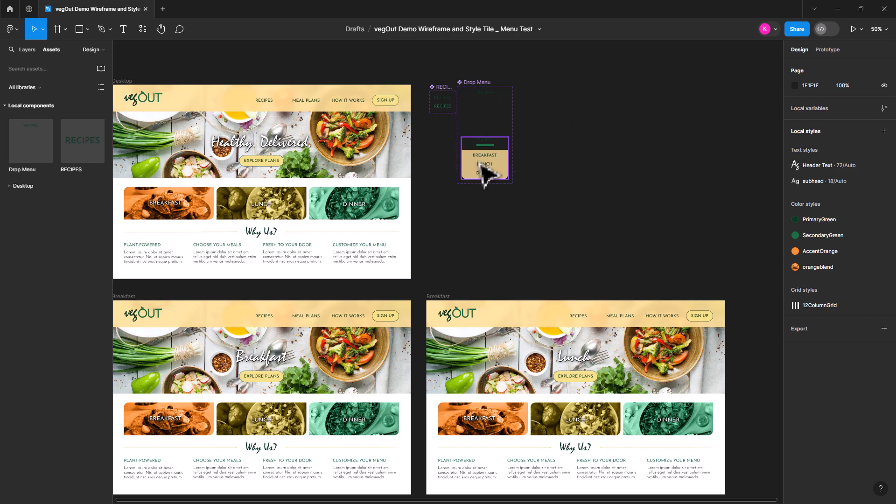
key("shift+0")
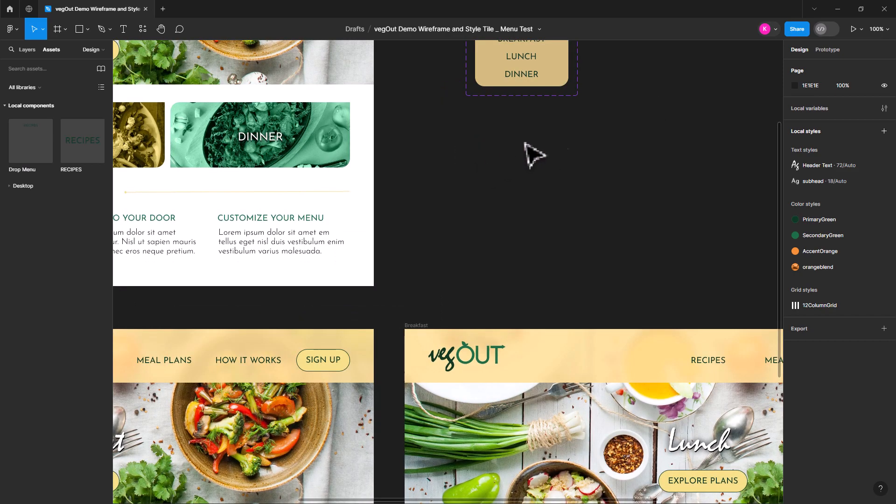
left_click_drag(599, 115, 574, 314)
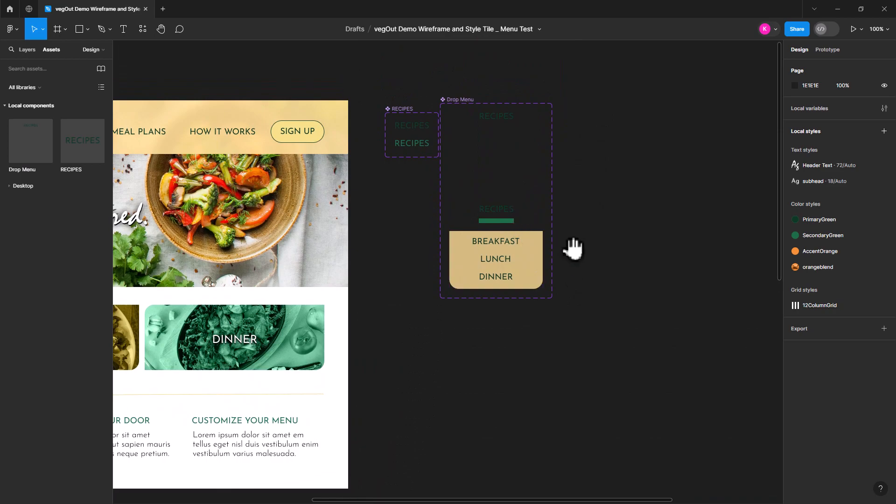
left_click_drag(577, 275, 571, 266)
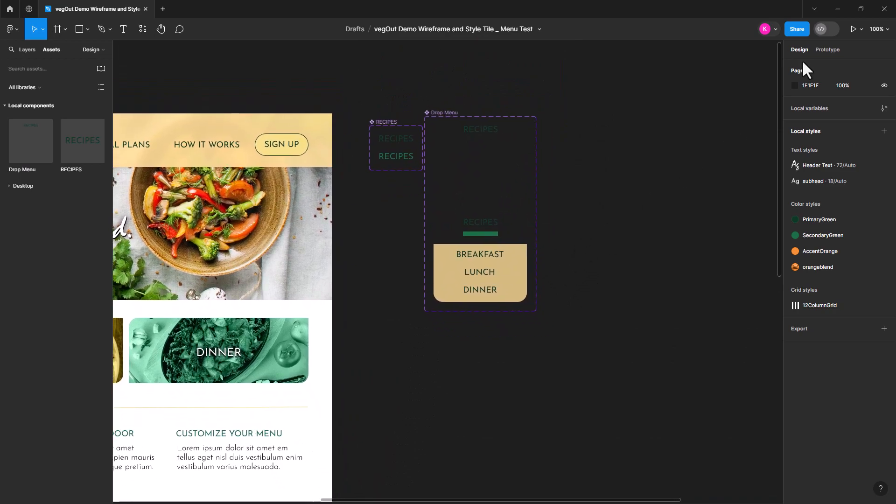
left_click(826, 49)
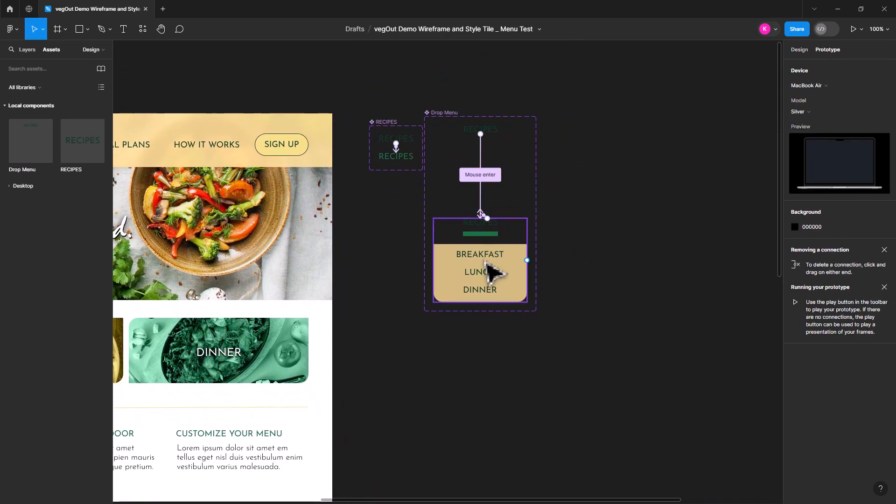
left_click(491, 267)
double_click(491, 268)
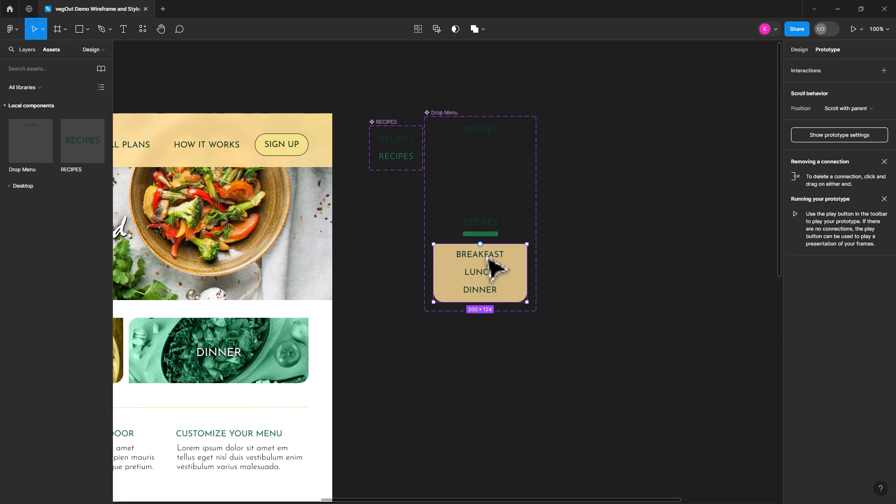
double_click(489, 260)
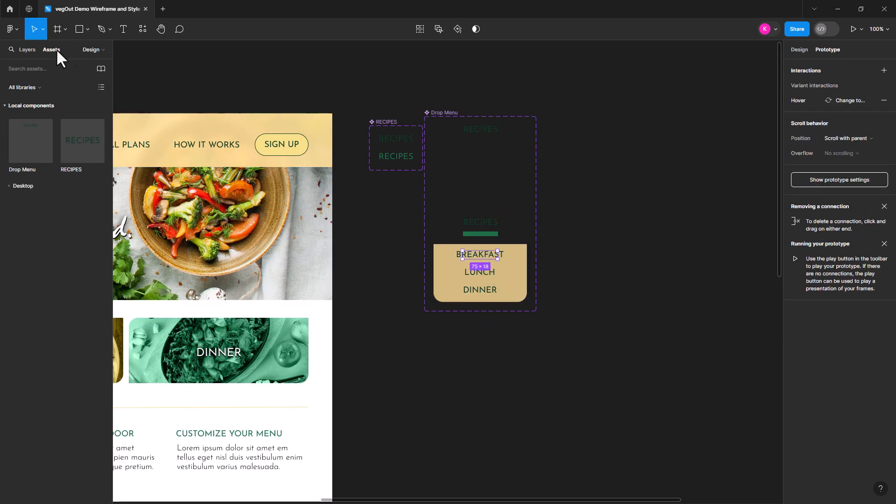
left_click(26, 50)
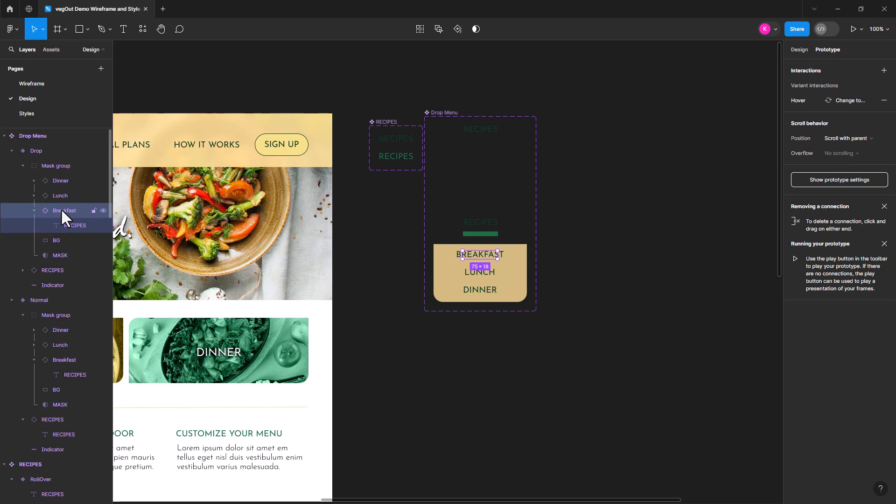
left_click(74, 226)
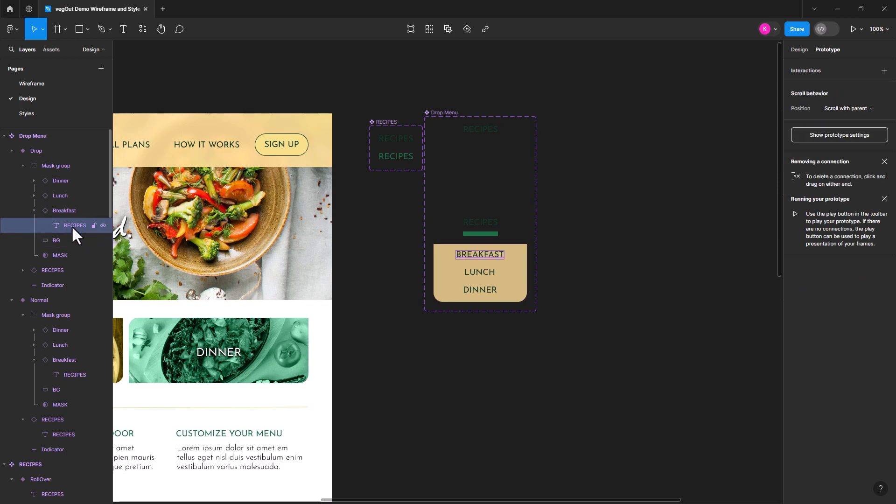
left_click(64, 211)
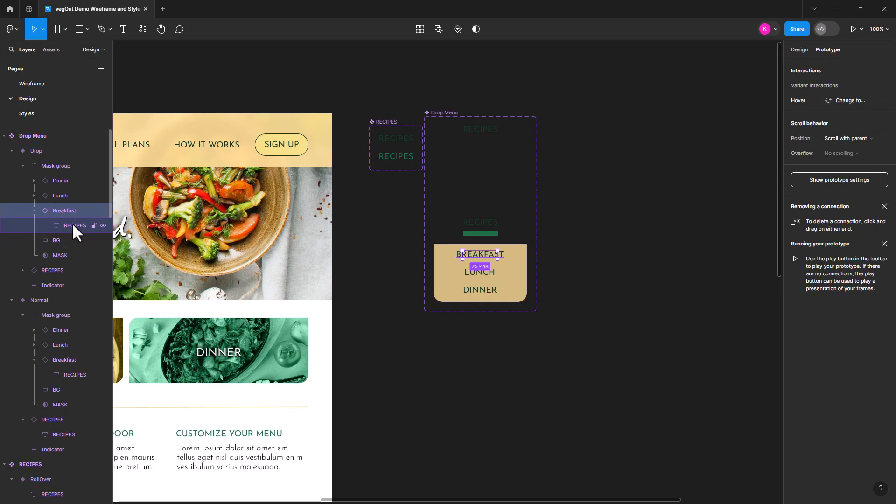
left_click(72, 223)
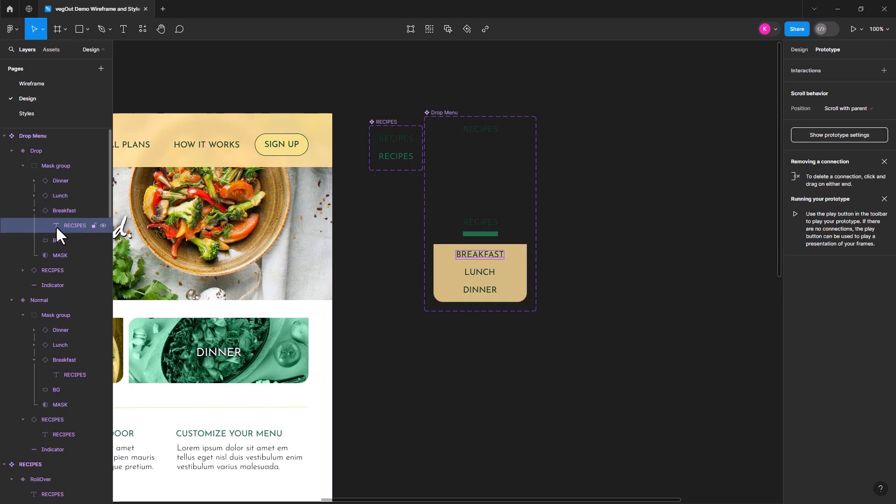
Step: Add an On click interaction with the Navigate to action to the BREAKFAST text, leaving its destination as None
left_click(883, 71)
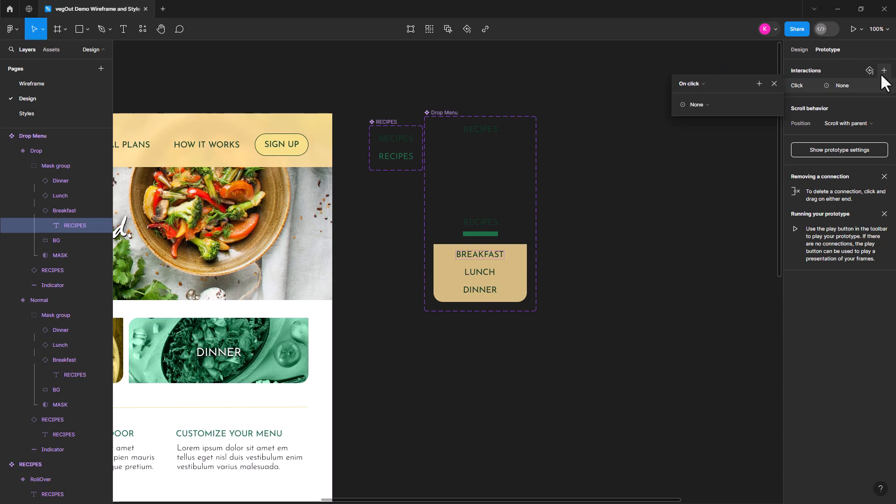
left_click(692, 84)
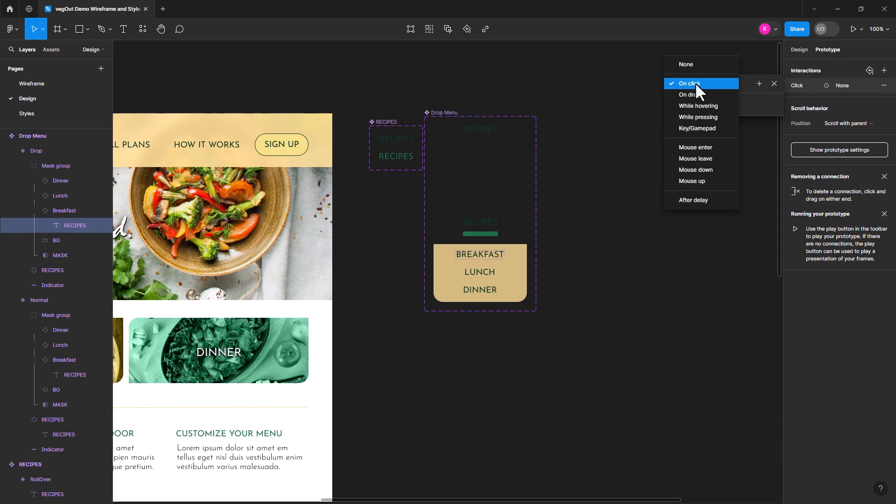
left_click(696, 82)
left_click(699, 105)
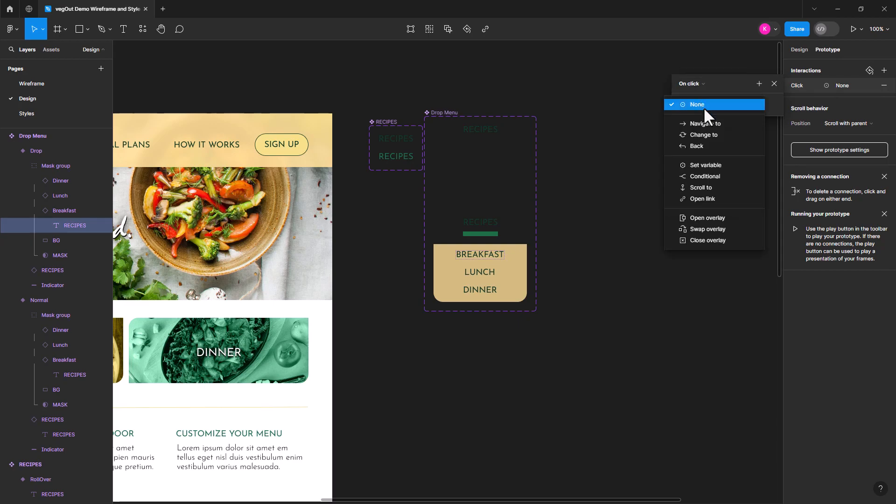
left_click(701, 122)
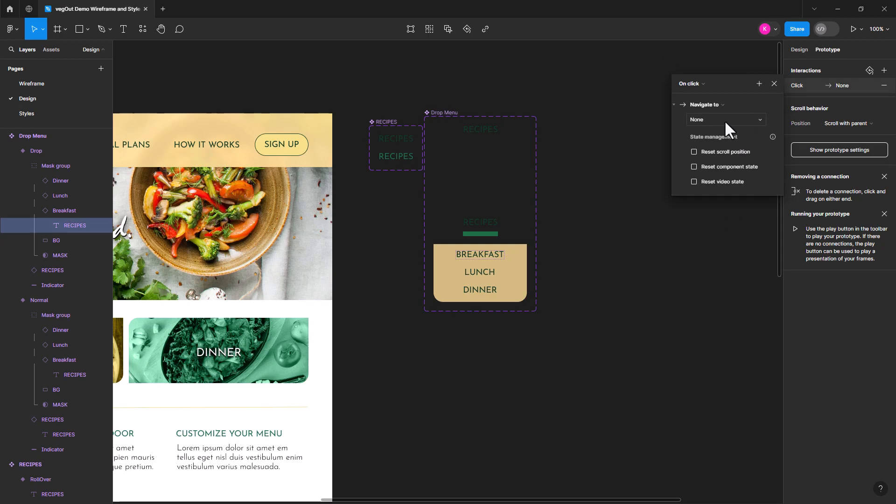
left_click(724, 119)
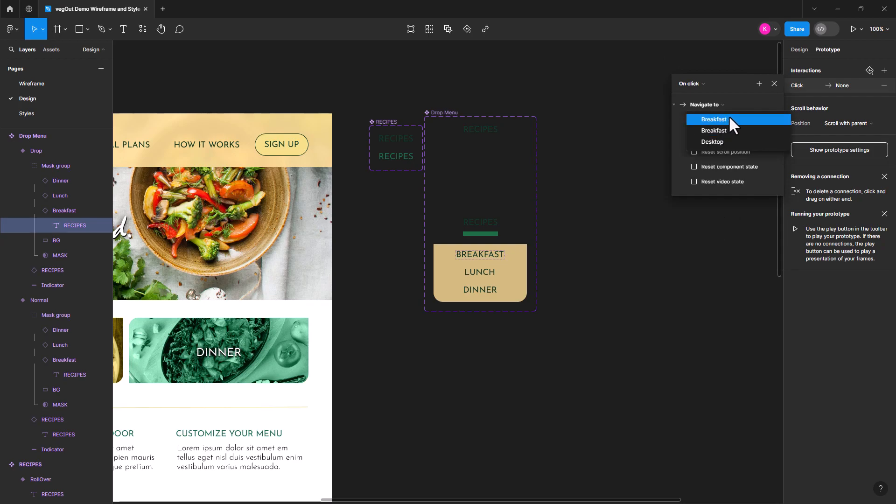
left_click(827, 107)
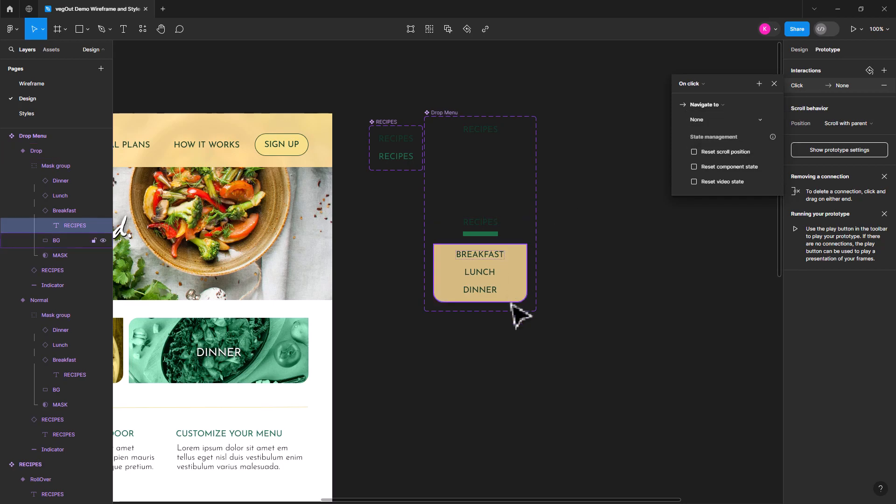
Step: Rename the duplicated frame with the Lunch heading from Breakfast to Lunch
left_click(490, 384)
scroll(495, 308, "down", 10)
scroll(494, 308, "left", 10)
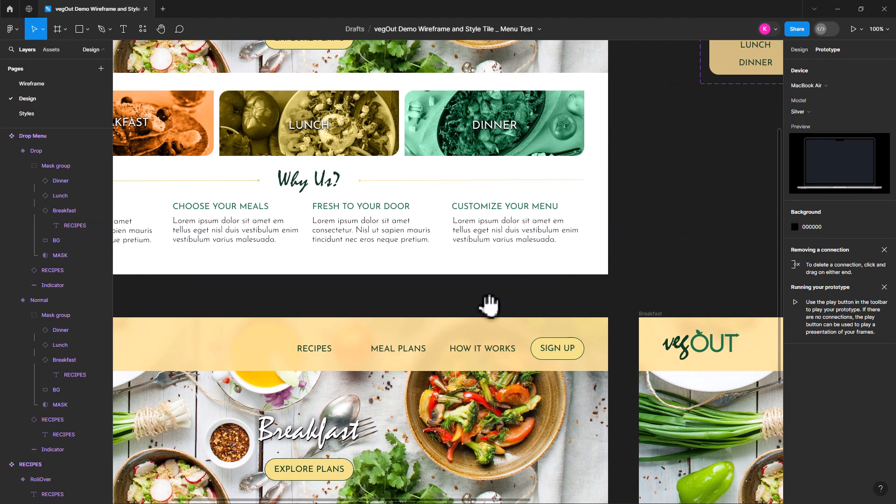
scroll(495, 296, "down", 2)
scroll(496, 297, "right", 3)
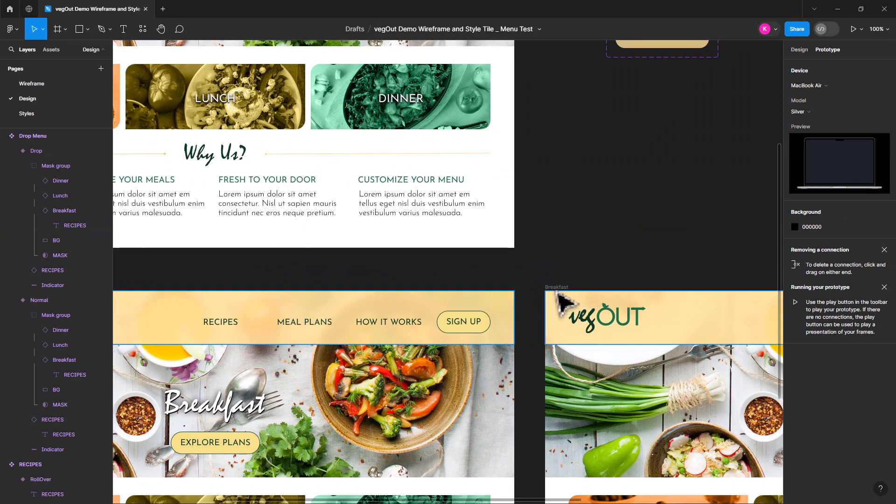
double_click(555, 287)
type("Lunch")
key("Return")
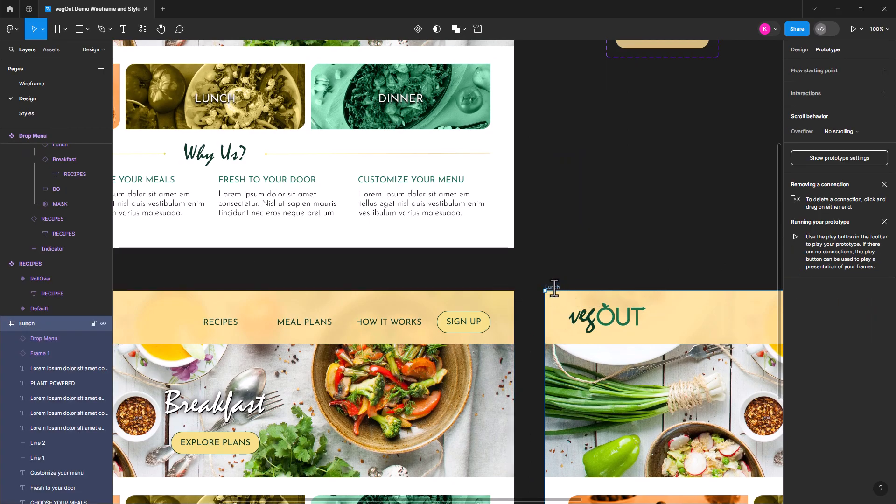
left_click(586, 254)
Step: Set the On click interaction of the BREAKFAST text in the Drop variant to navigate to the Breakfast frame with a Dissolve animation
left_click_drag(622, 161, 553, 400)
left_click(577, 258)
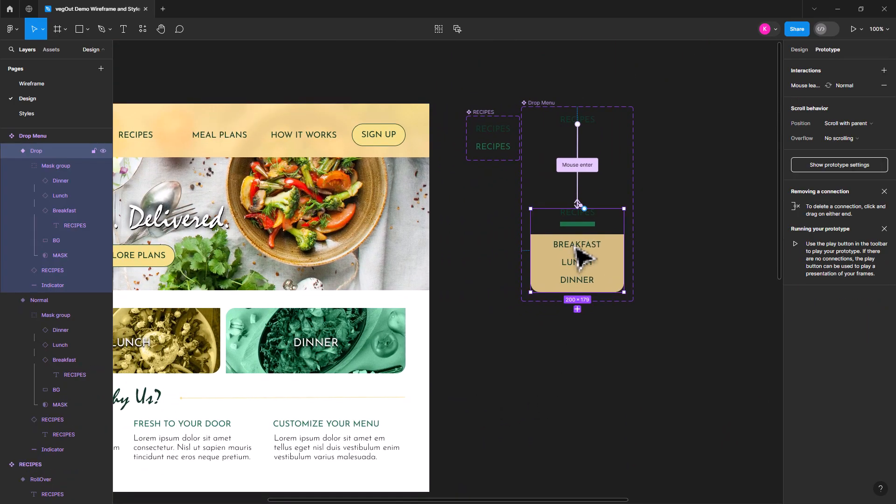
left_click(578, 249)
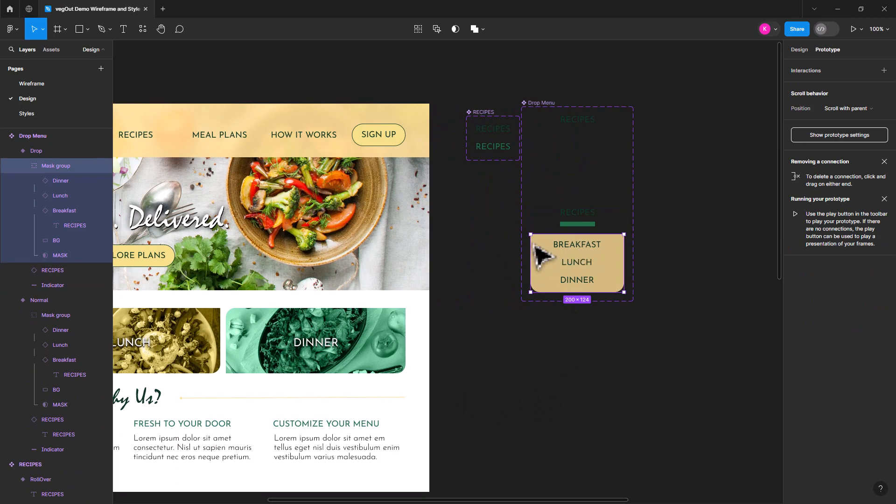
left_click(567, 251)
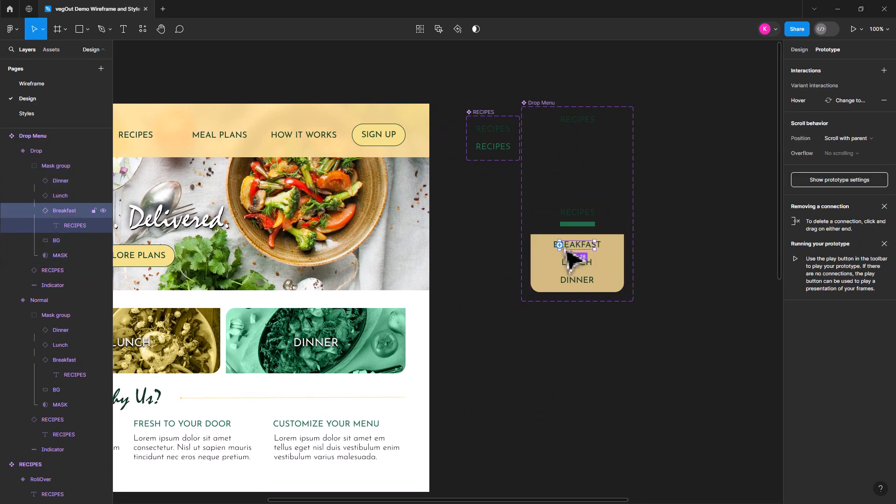
left_click(69, 227)
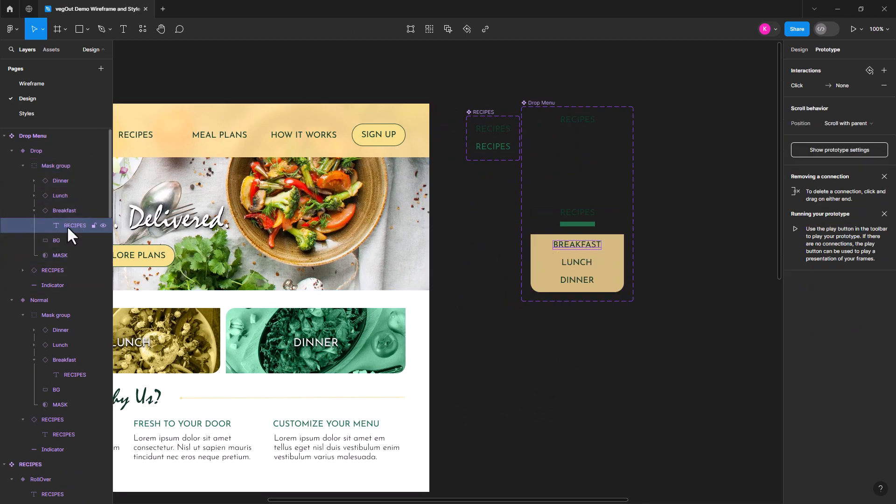
left_click(802, 82)
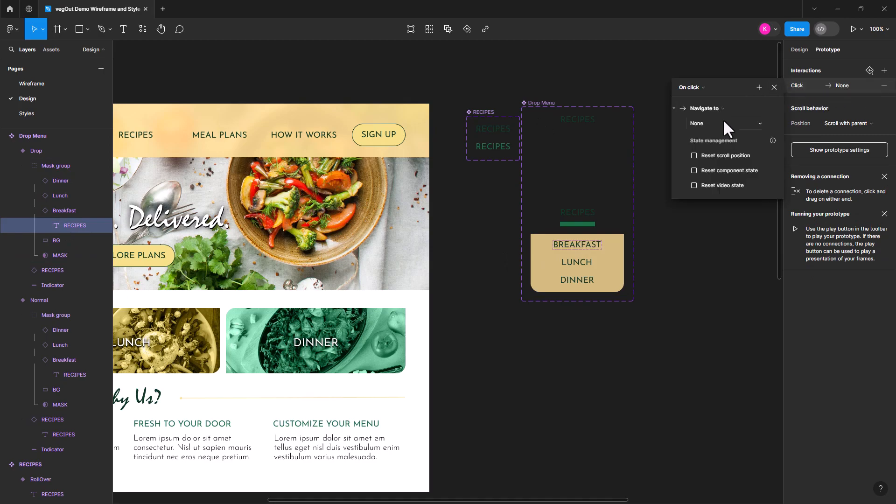
left_click(705, 123)
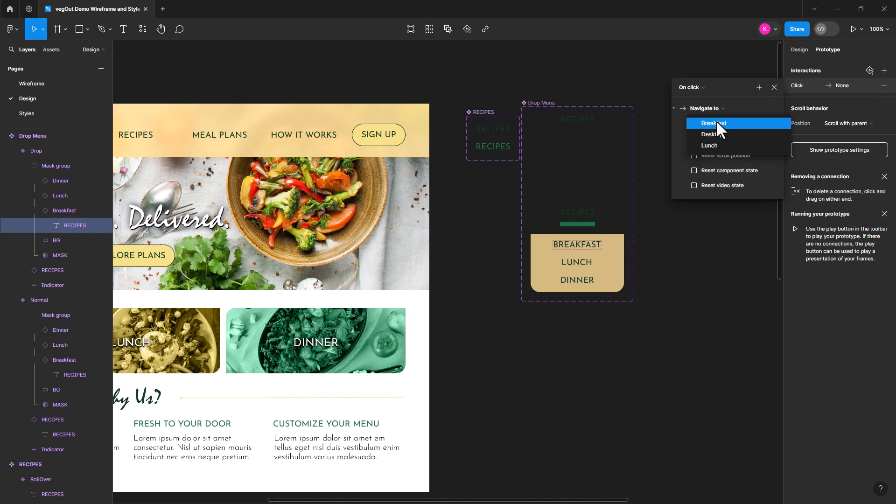
left_click(716, 121)
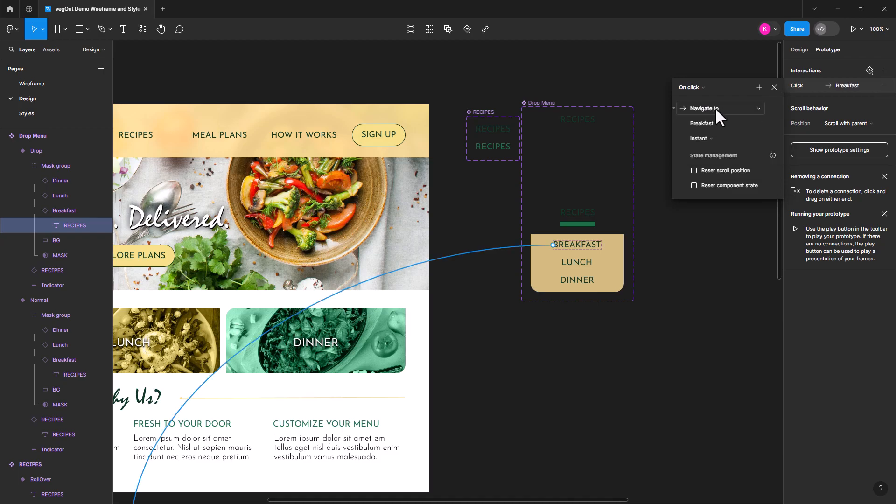
left_click(705, 137)
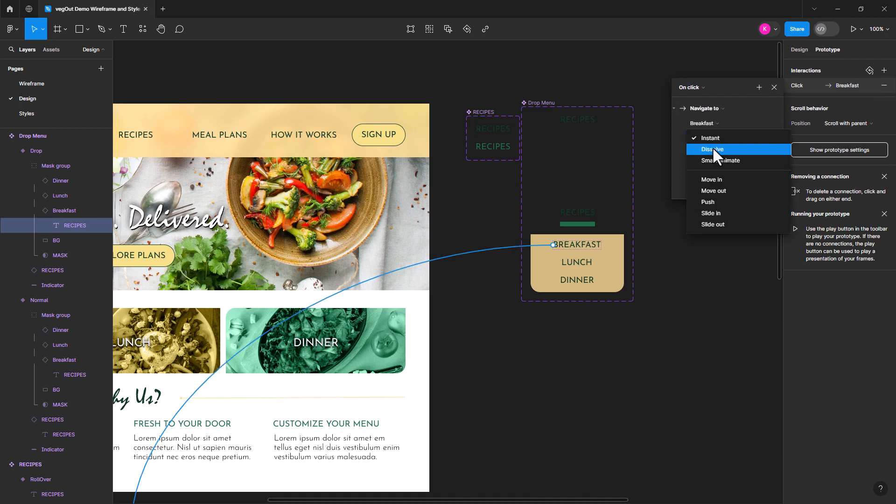
left_click(712, 149)
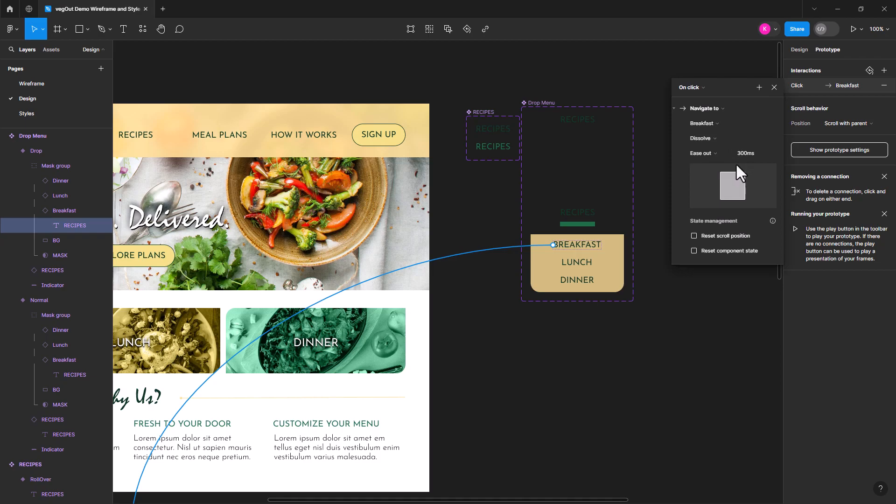
Step: Add an On click interaction to the text layer inside the Drop variant's Lunch item, navigating to the Lunch frame with Dissolve
left_click(590, 265)
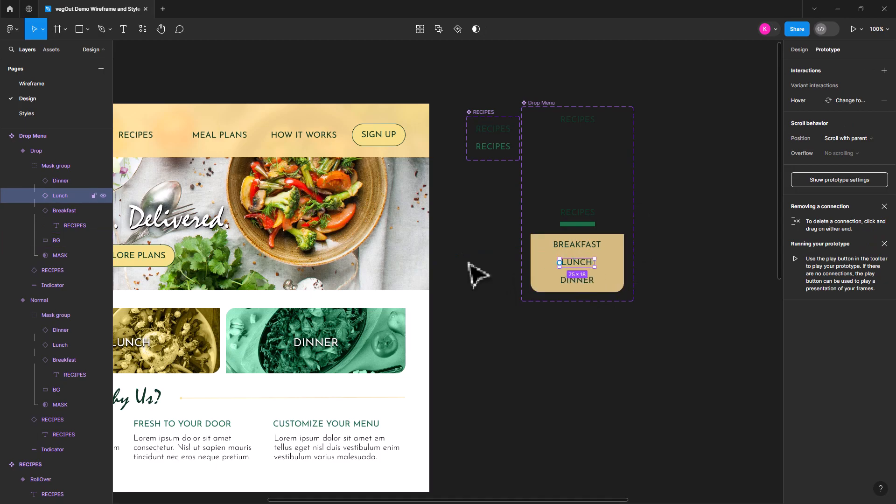
left_click(33, 195)
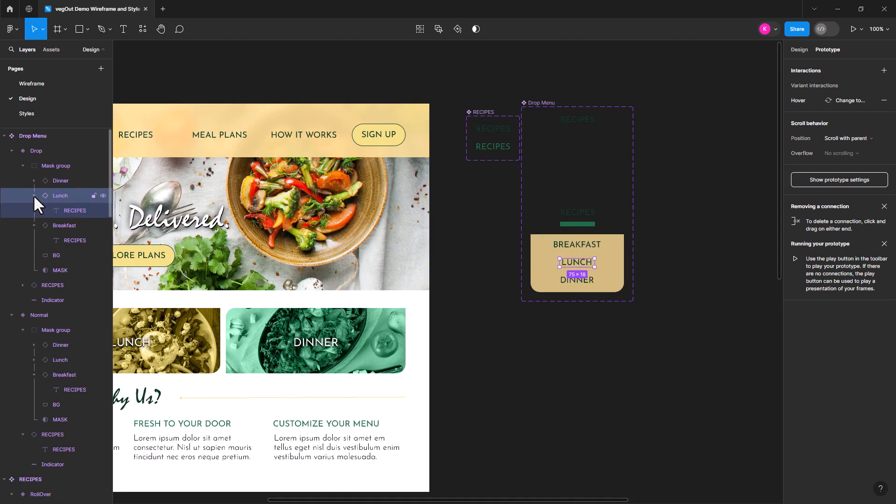
left_click(77, 209)
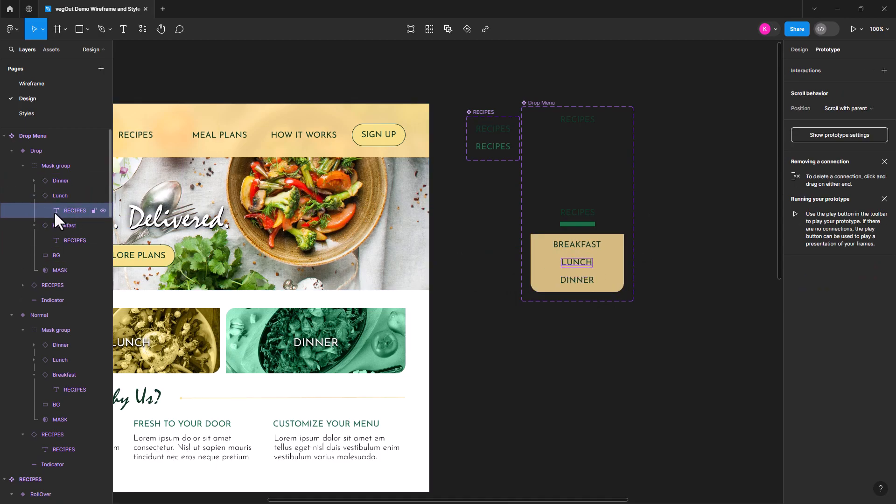
left_click(884, 70)
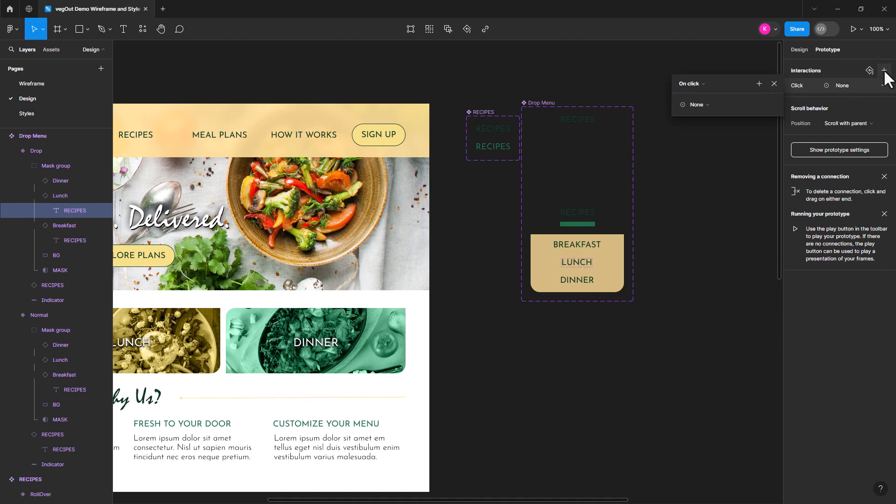
left_click(706, 104)
left_click(710, 123)
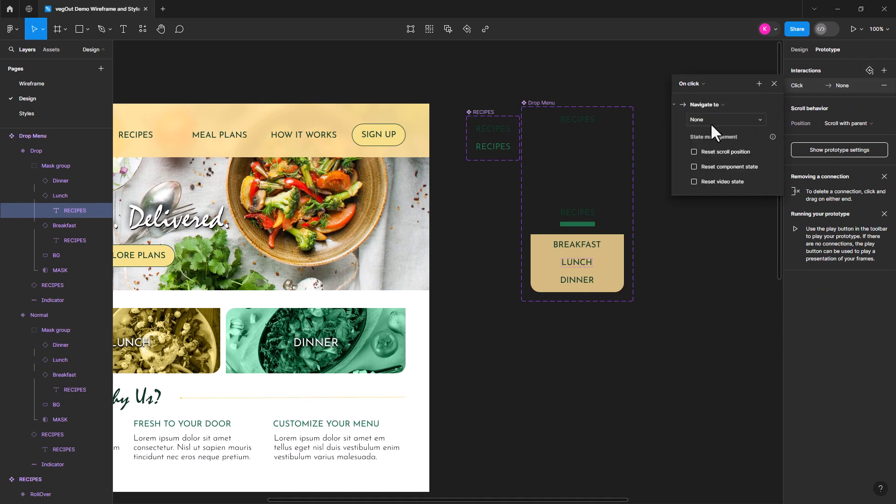
left_click(710, 122)
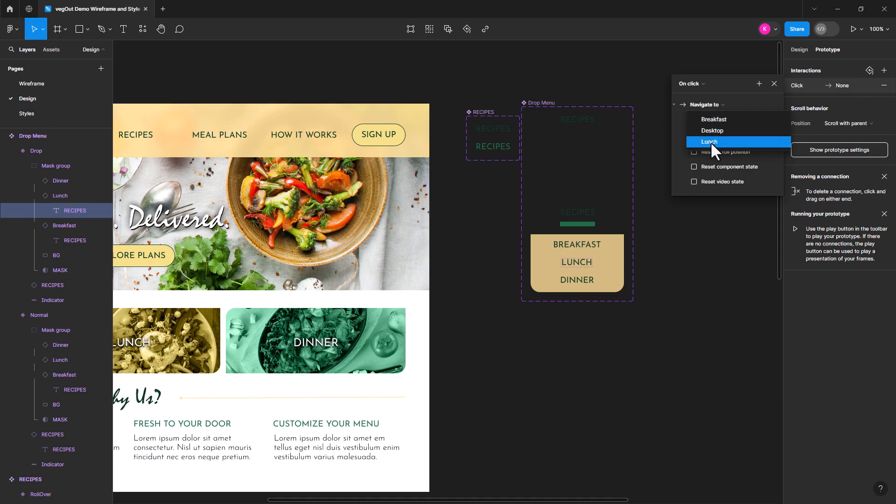
left_click(710, 142)
left_click(709, 135)
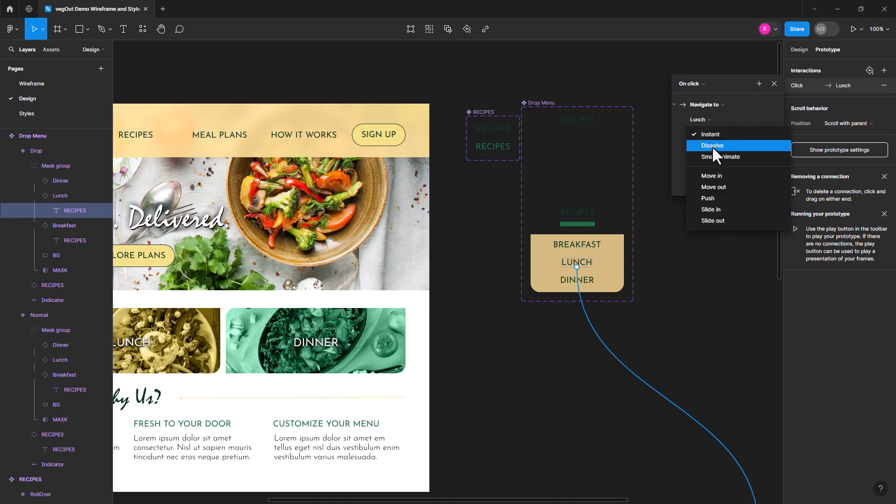
left_click(712, 145)
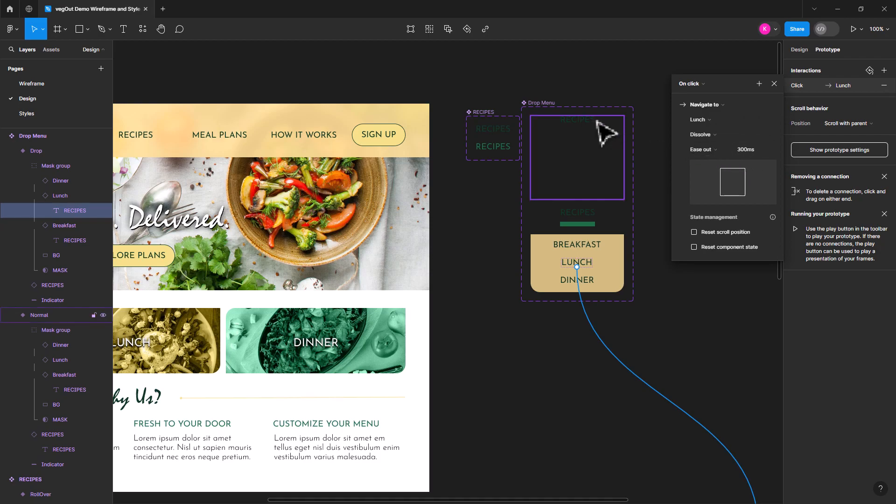
left_click(481, 304)
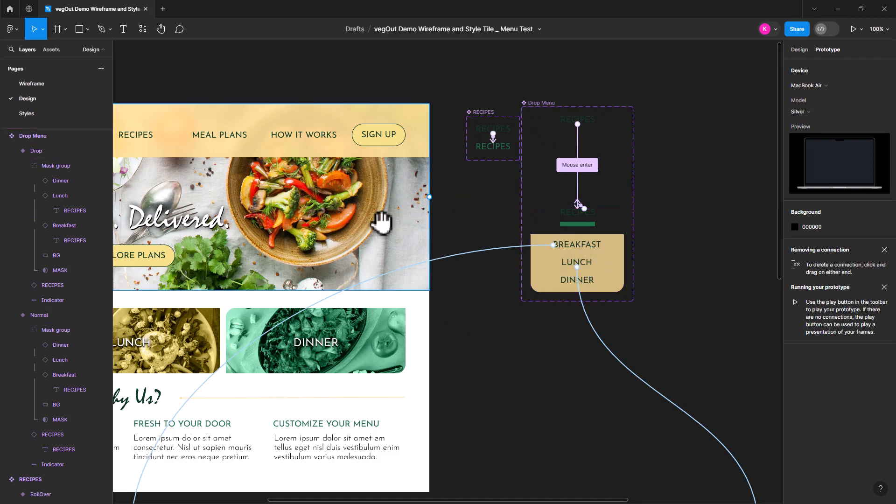
Step: Present the prototype starting from the Desktop frame and enlarge the laptop preview
left_click_drag(294, 221, 589, 219)
left_click(142, 98)
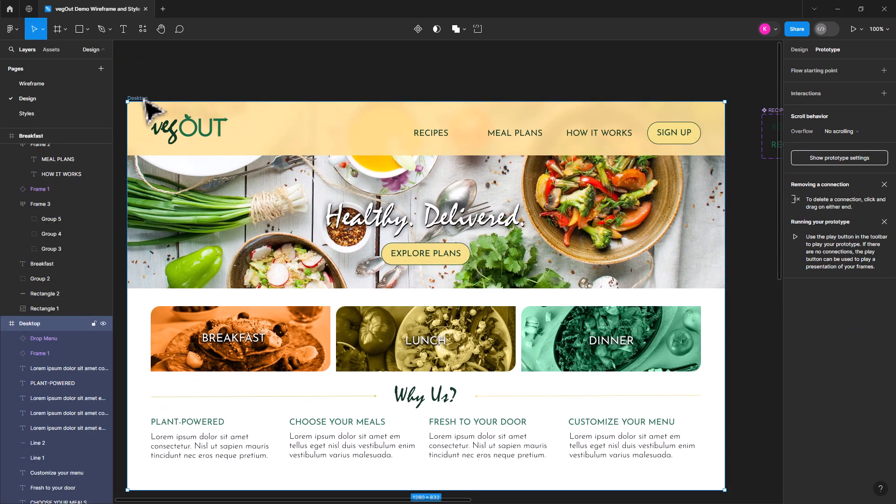
left_click(852, 28)
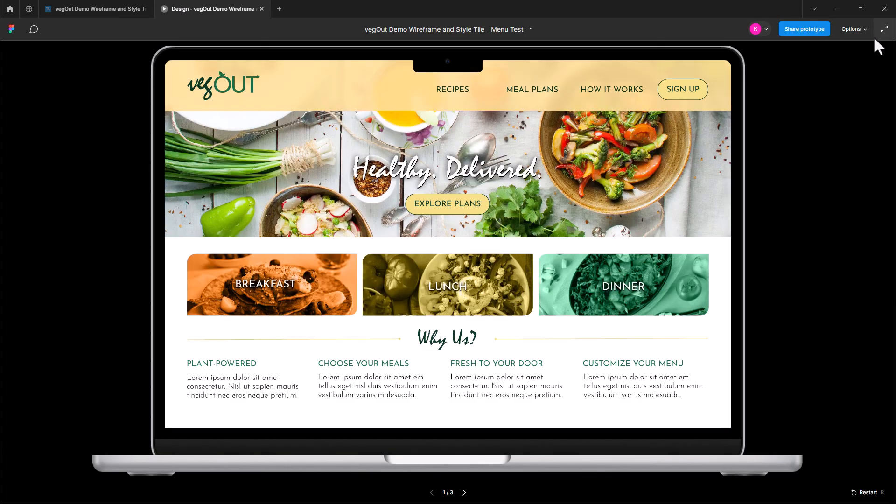
left_click(856, 29)
left_click(838, 52)
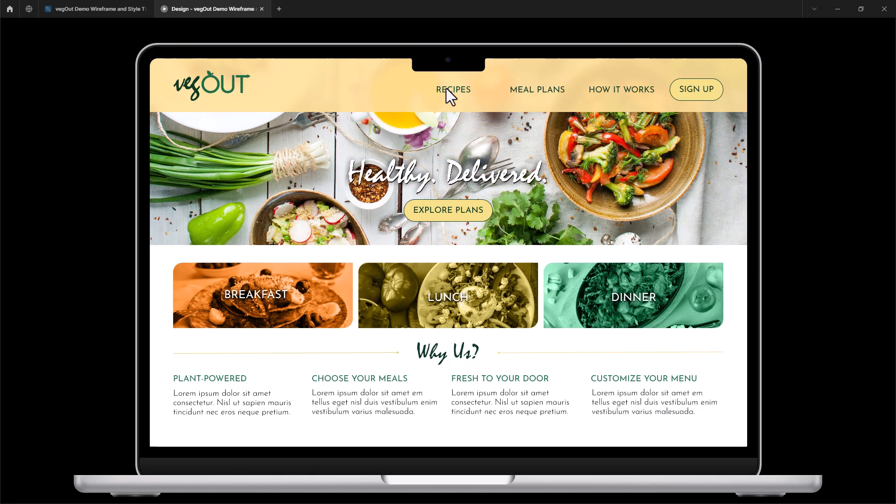
Step: Test the RECIPES dropdown by visiting the Lunch, Breakfast and again Lunch pages, and close the prototype preview
mouse_move(446, 89)
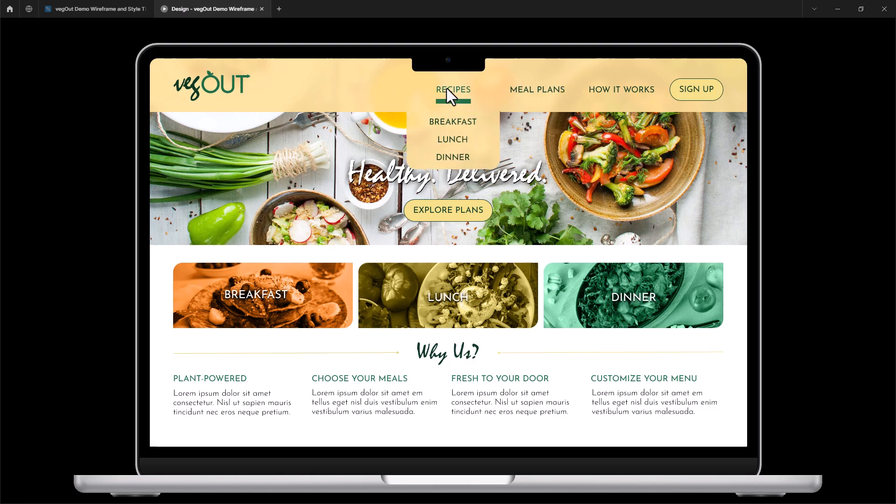
left_click(459, 149)
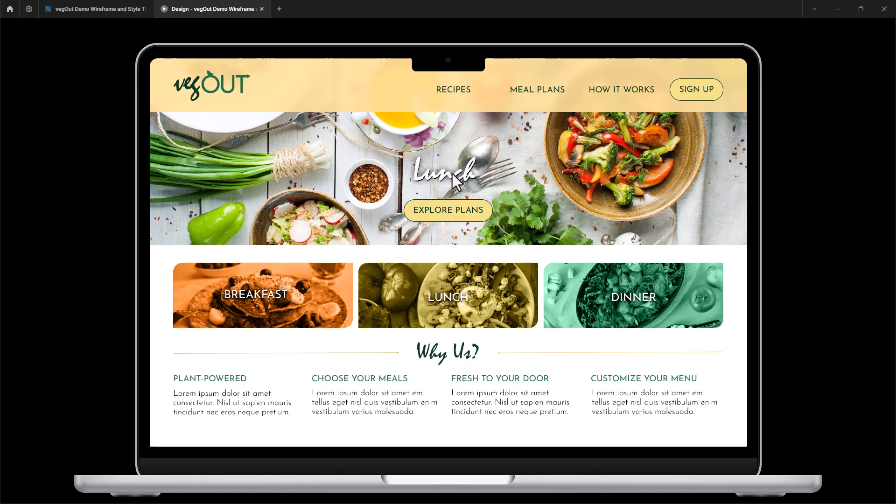
left_click(454, 91)
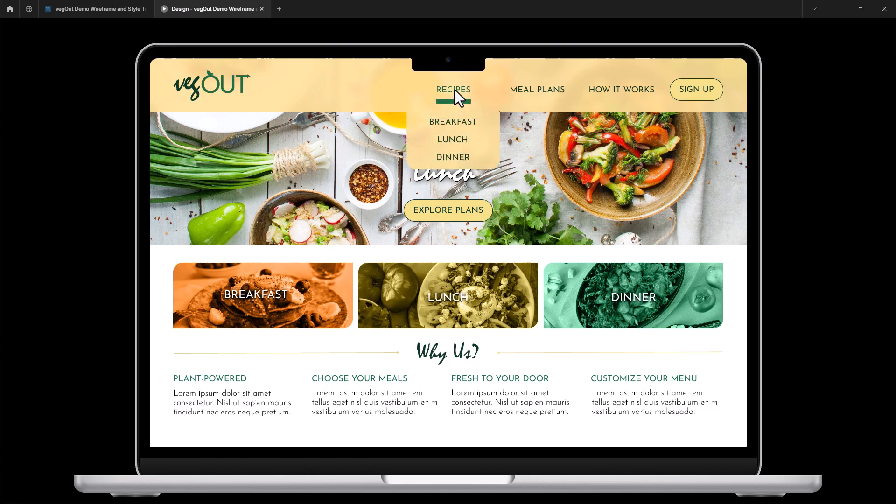
left_click(459, 125)
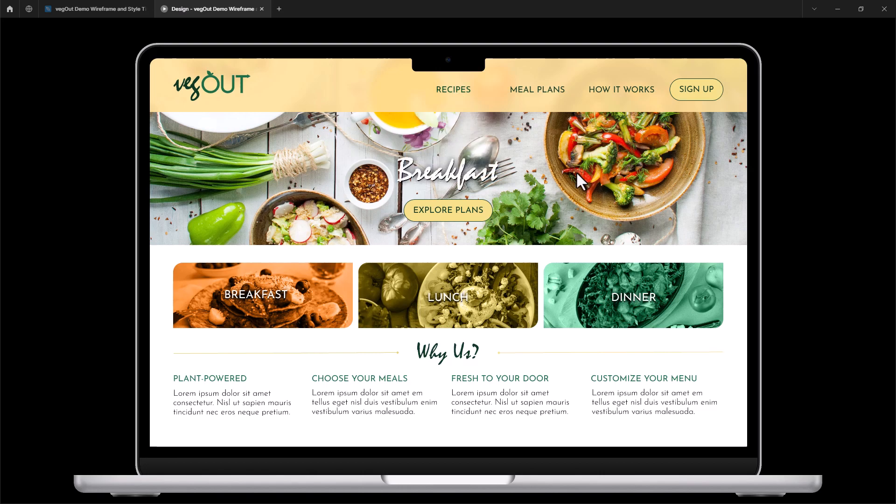
left_click(452, 91)
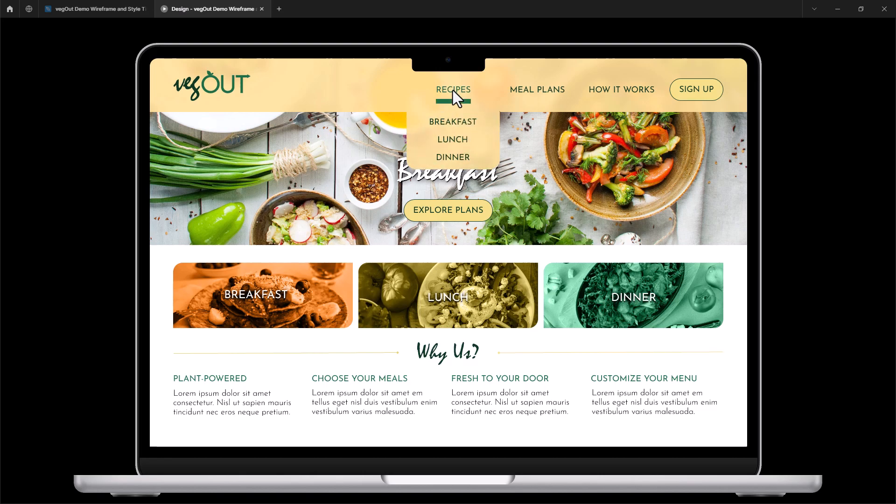
left_click(452, 142)
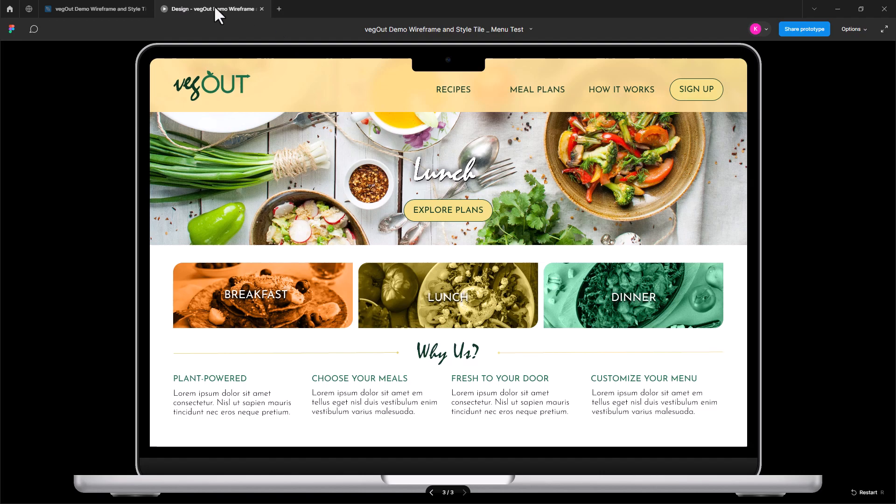
left_click(262, 9)
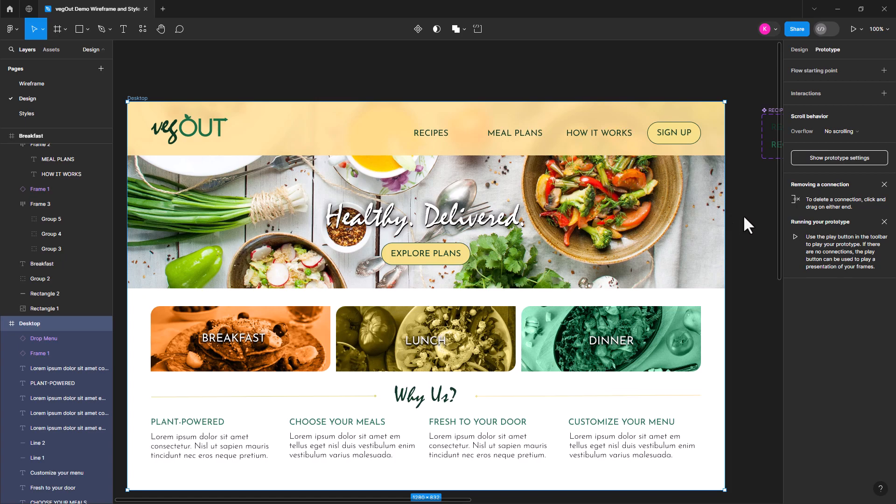
Step: Switch from prototyping back to the Desktop frame's design properties and look over the Drop Menu component and the homepage
left_click(799, 48)
left_click_drag(733, 197, 490, 220)
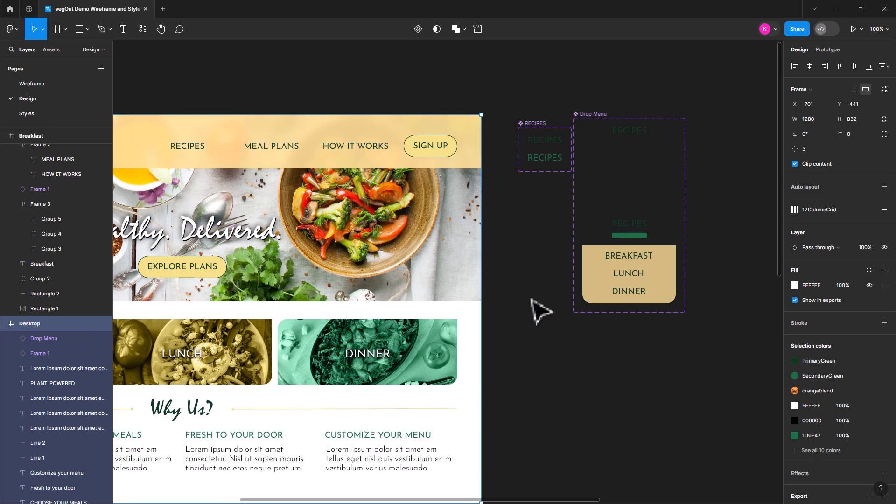
left_click_drag(491, 335, 756, 300)
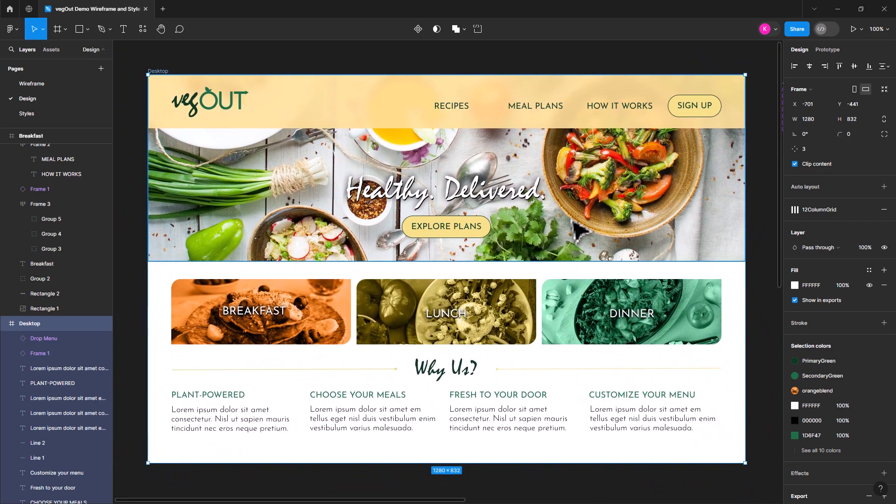